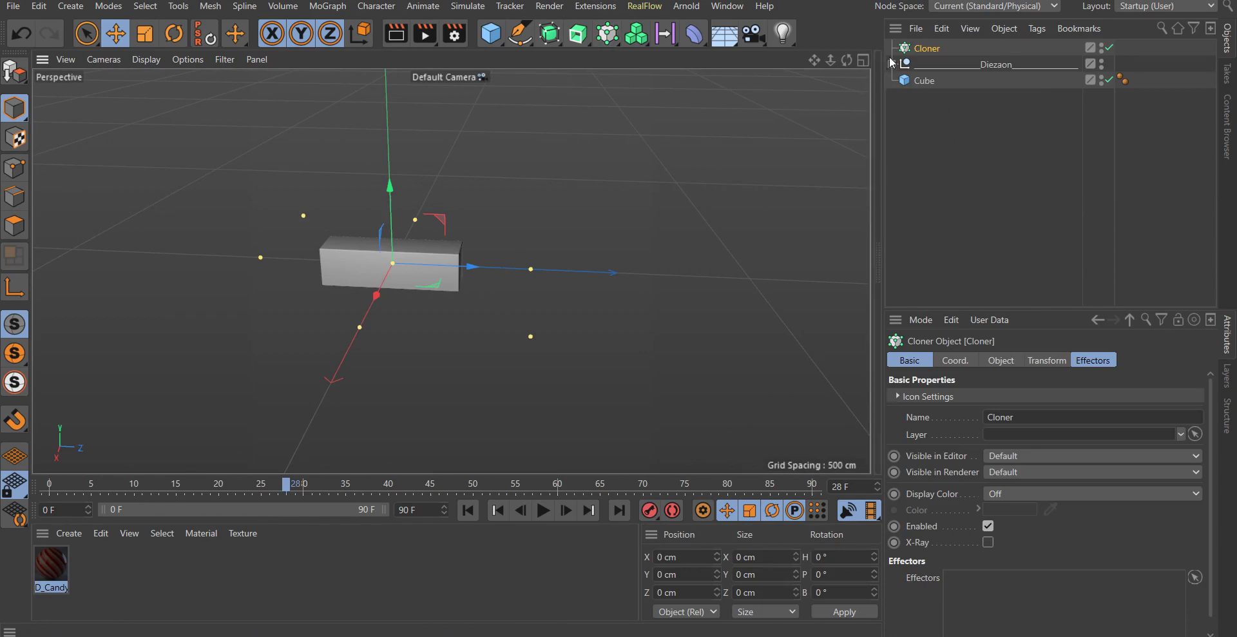
Nest the cube under the Cloner and change the Cloner's mode from Grid Array to Linear
left_click_drag(927, 48, 928, 67)
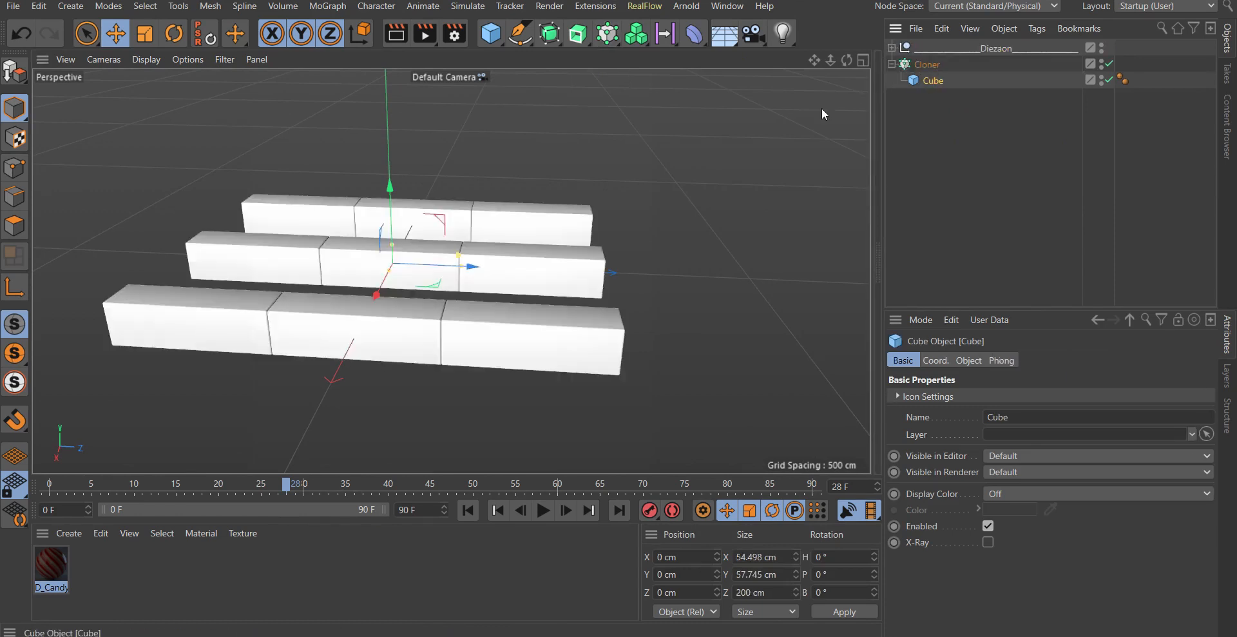
left_click(936, 65)
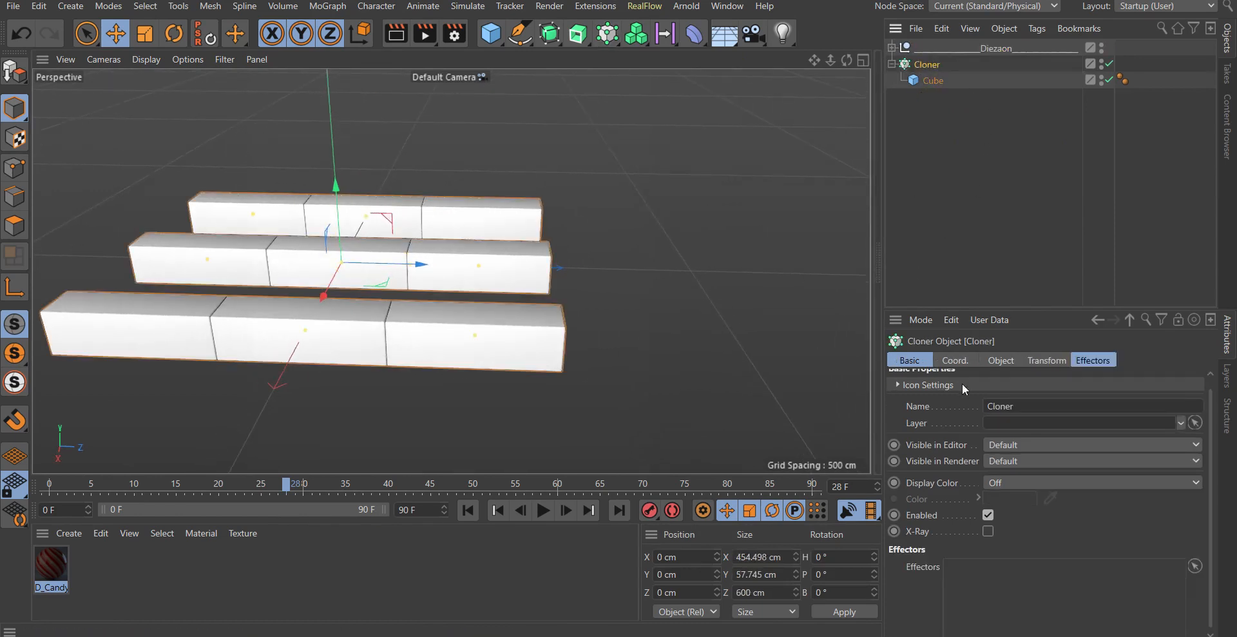
left_click(984, 361)
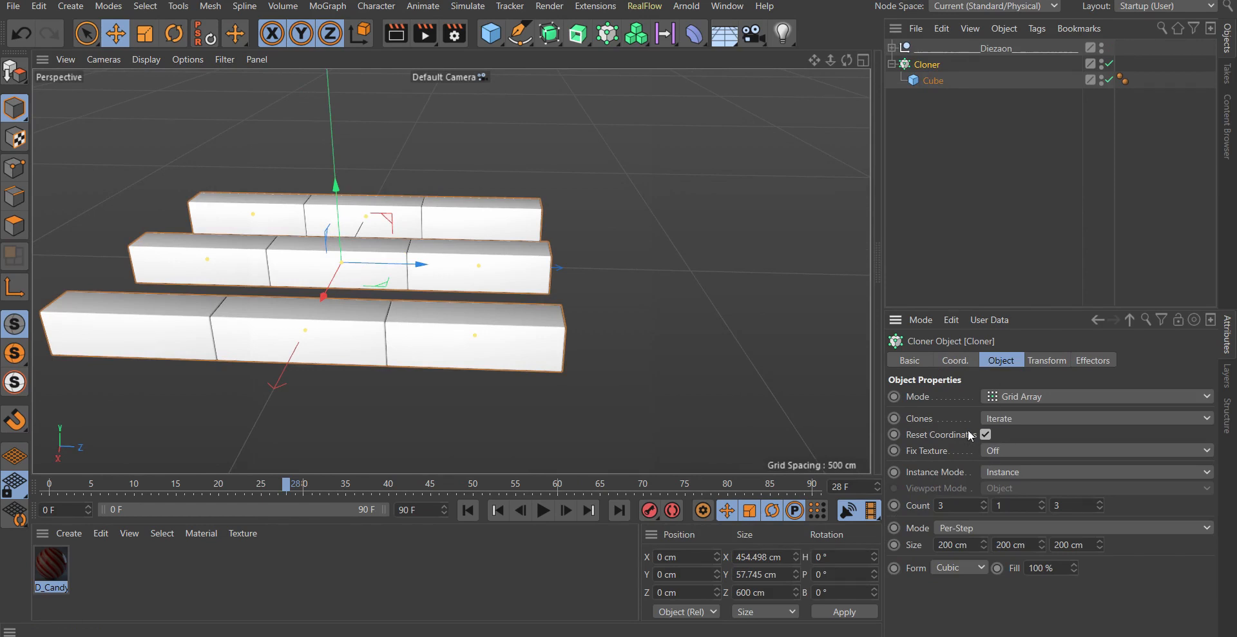
left_click(1015, 395)
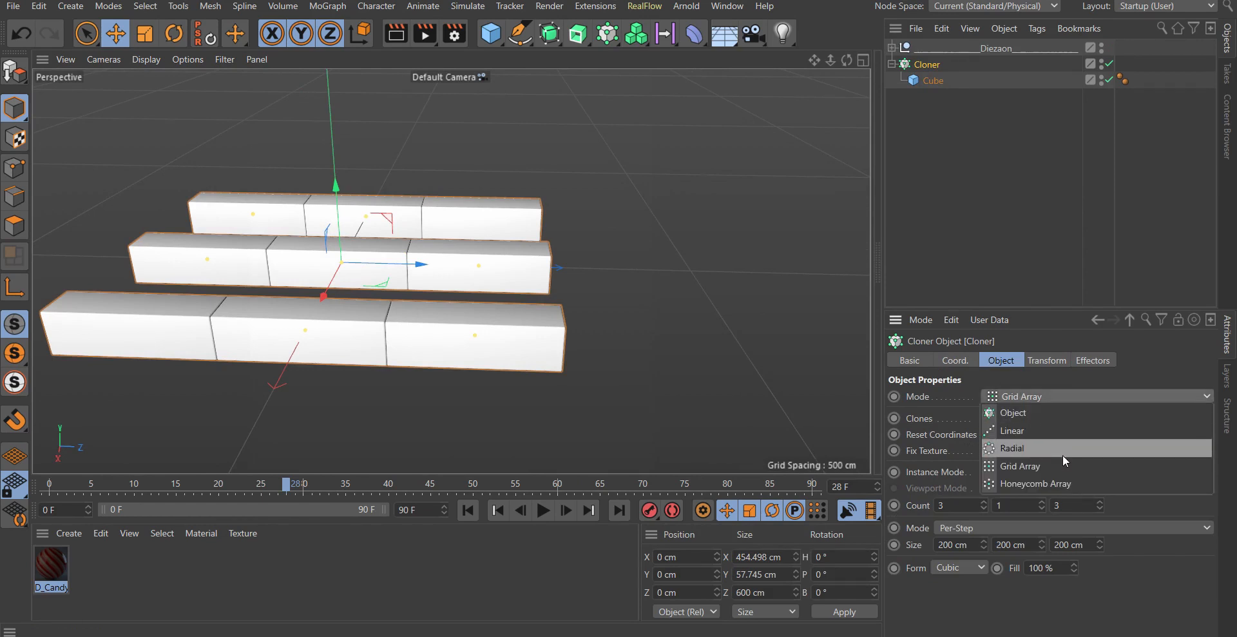
left_click(1028, 429)
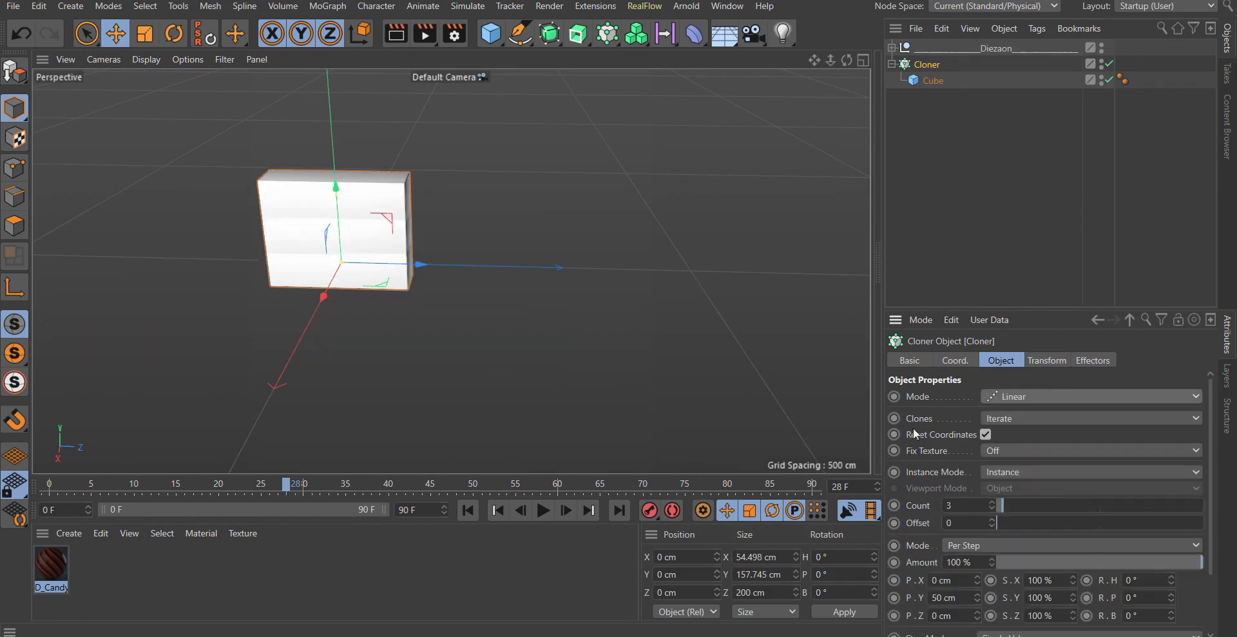
Set the linear Cloner's Y step to 0 cm, its Z step to 204 cm and its count to 4
double_click(953, 598)
type("0")
left_click_drag(977, 618, 977, 592)
middle_click_drag(671, 382, 522, 375, "alt")
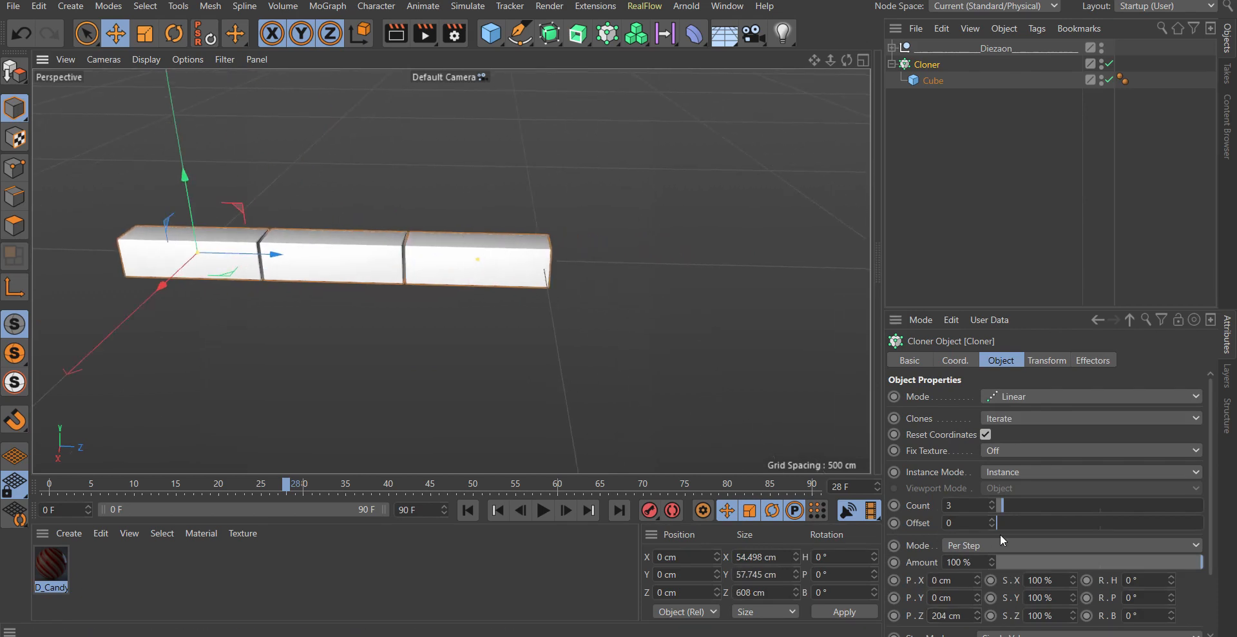
left_click(992, 501)
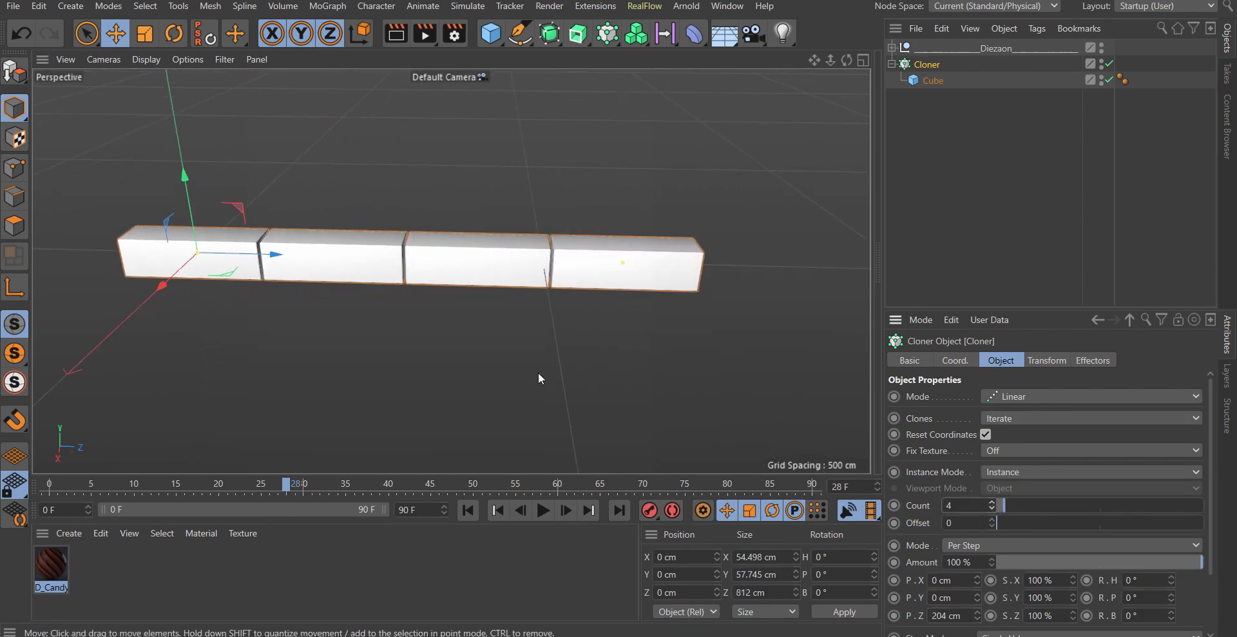
Make the Cloner editable and expand the resulting group to reach its individual cubes
middle_click_drag(539, 374, 520, 369, "alt")
left_click_drag(453, 367, 470, 350, "alt")
middle_click_drag(470, 351, 520, 378, "alt")
left_click_drag(520, 378, 485, 368, "alt")
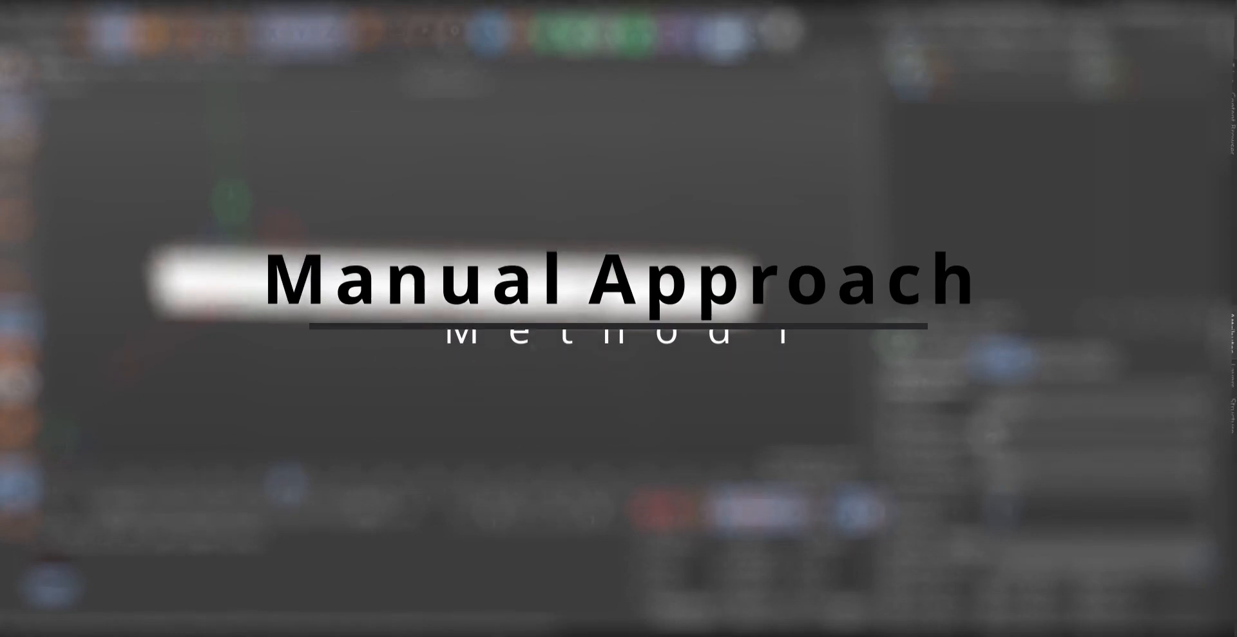
mouse_move(514, 225)
left_mouse_down("alt")
mouse_move(484, 221)
mouse_move(467, 248)
mouse_move(458, 230)
left_mouse_up("alt")
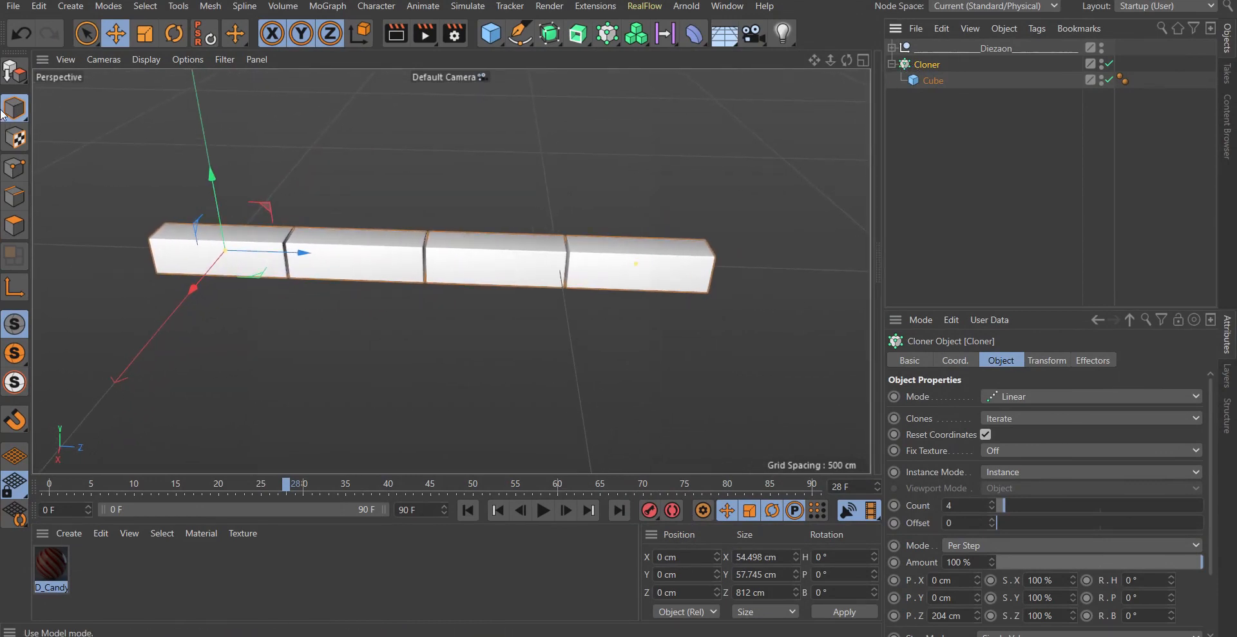
left_click(14, 71)
left_click(892, 64)
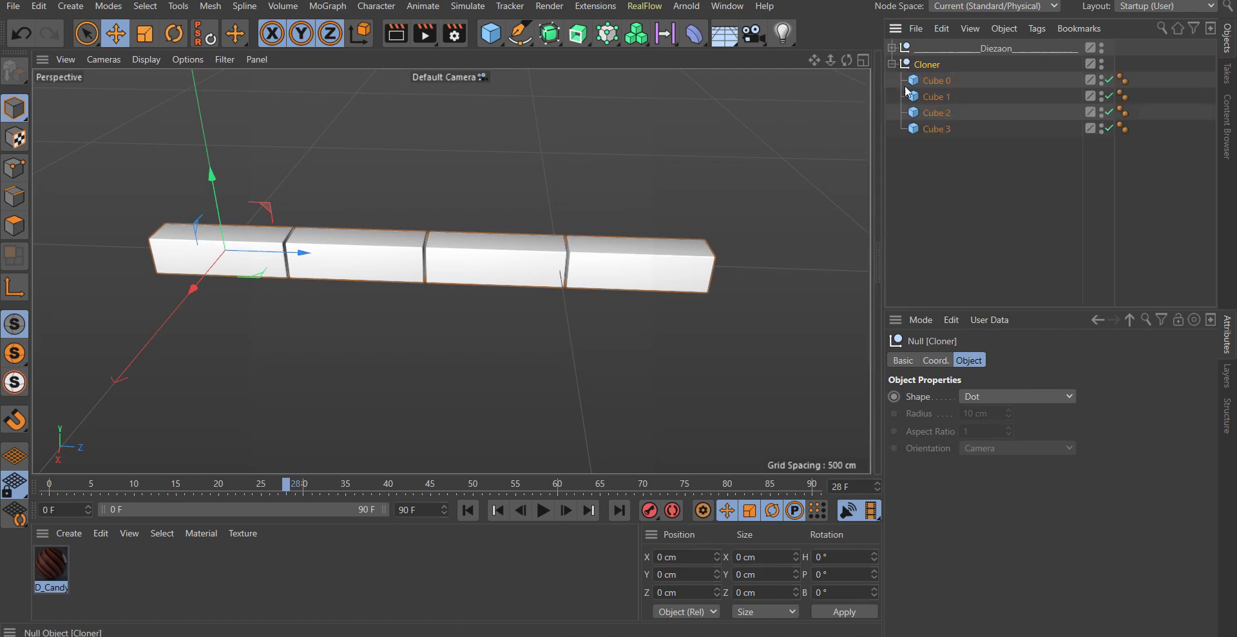
Create a new default material and make its color red with 100% saturation
left_click(937, 80)
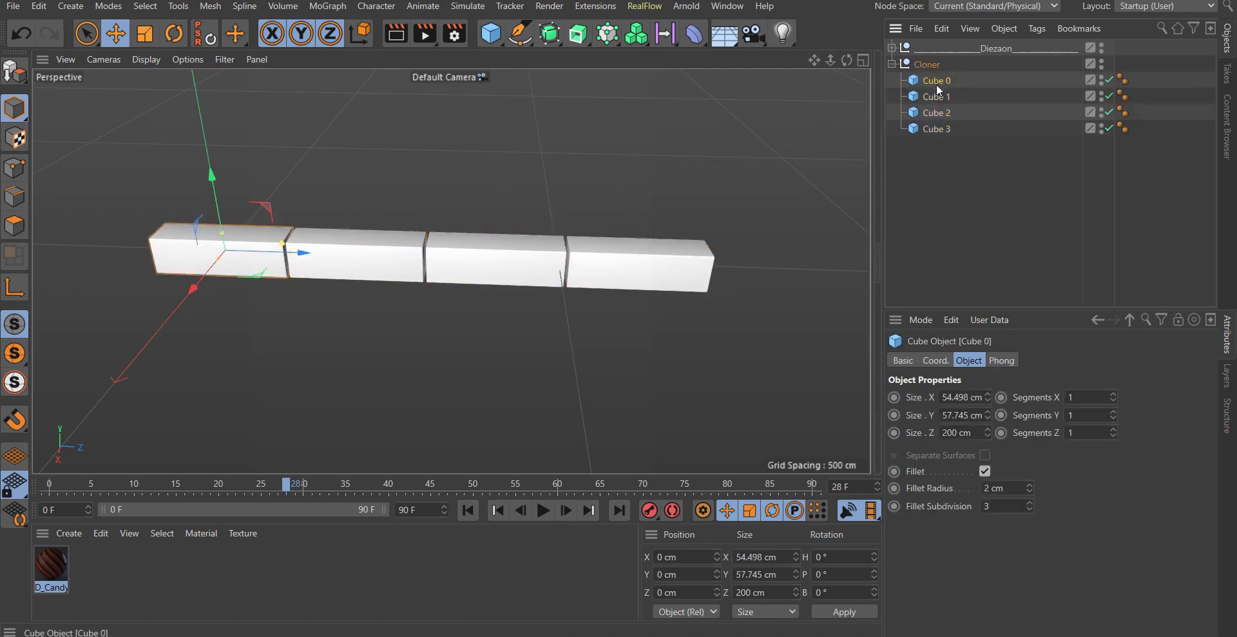
left_click(54, 534)
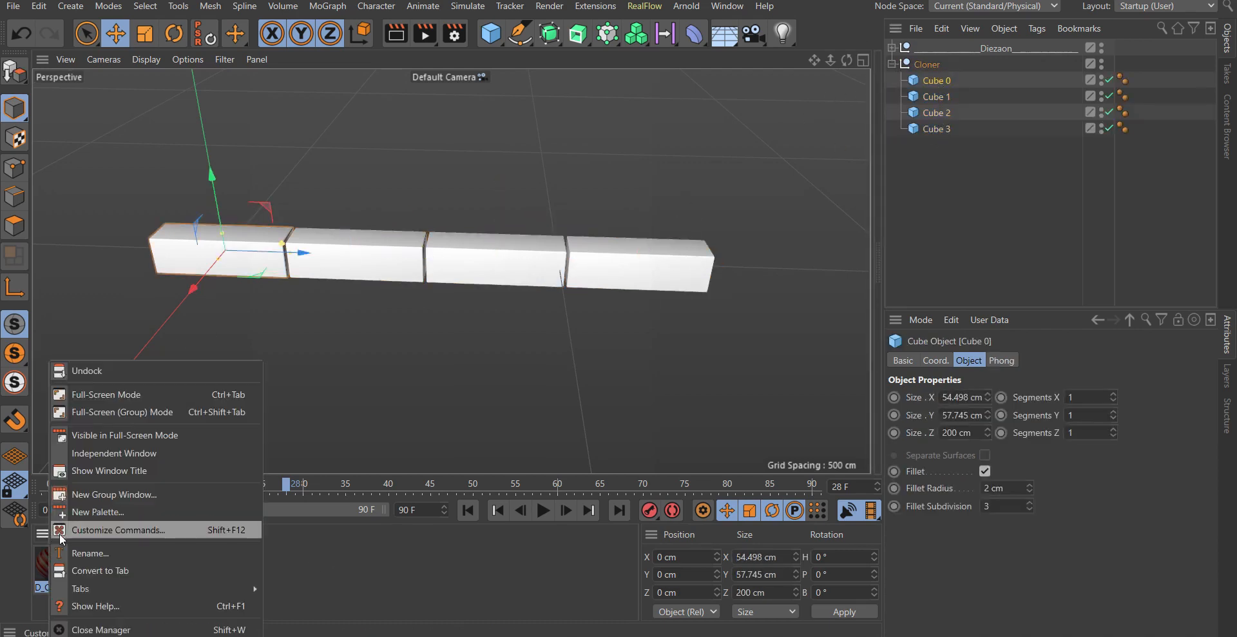
left_click(315, 596)
left_click(69, 534)
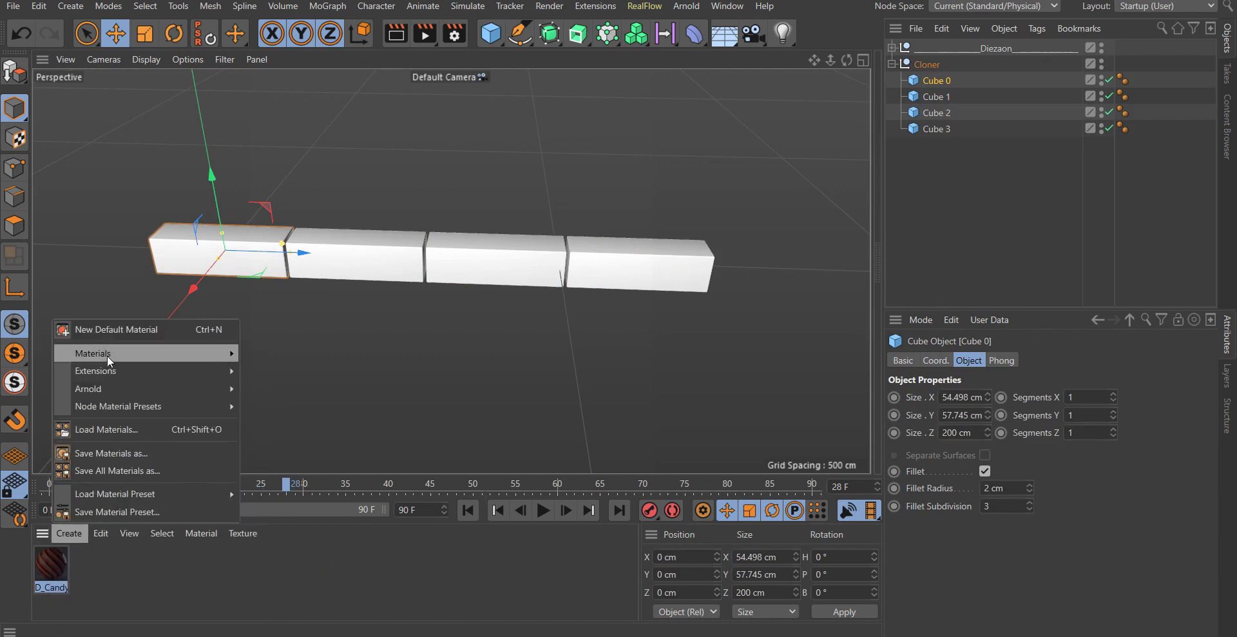
mouse_move(107, 354)
left_click(108, 331)
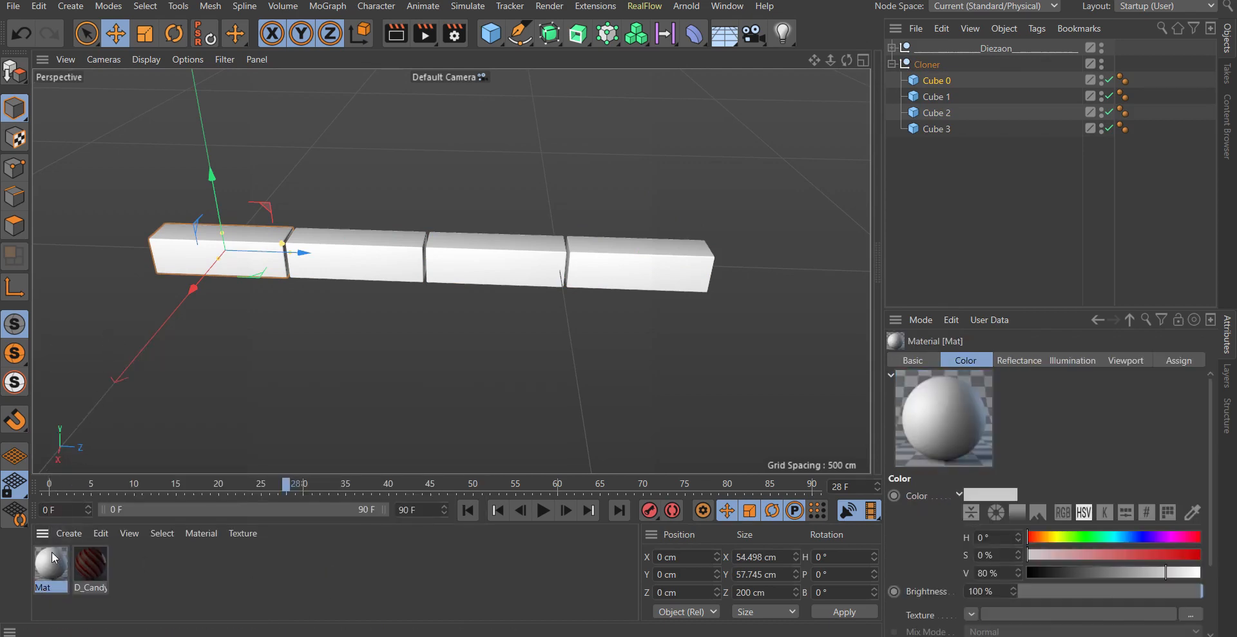
left_click_drag(1152, 559, 1202, 556)
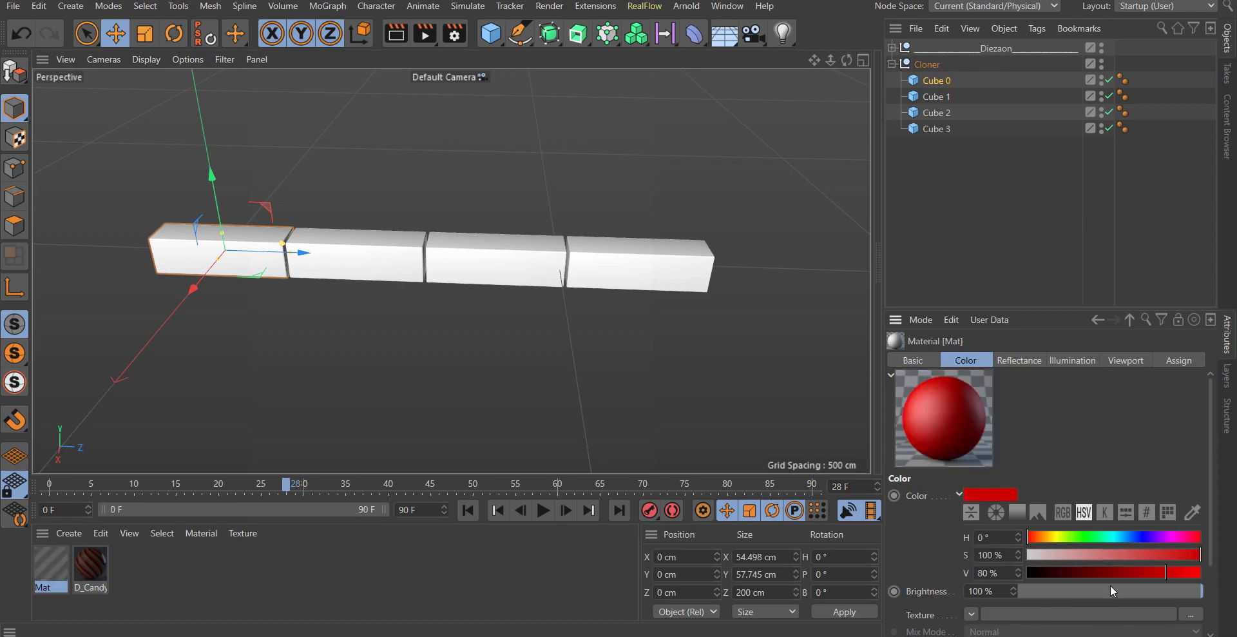
Apply the red material to Cube 1 and Cube 3, and duplicate Cube 2 and Cube 3 along the Z axis
left_click_drag(975, 144, 946, 98)
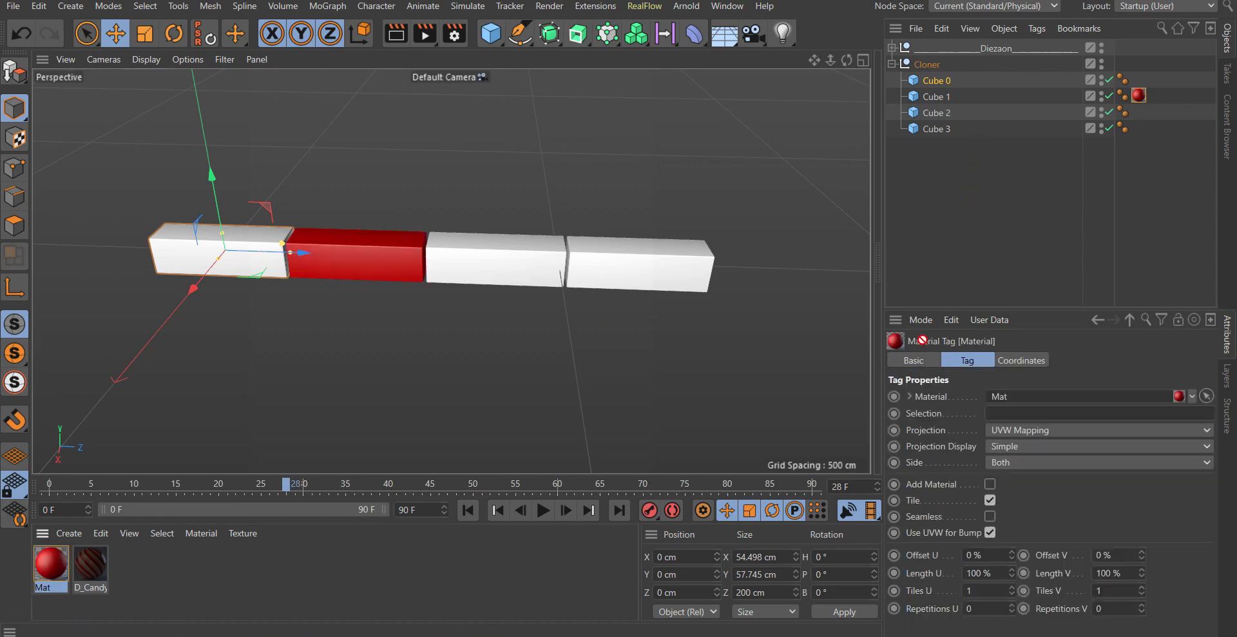
left_click_drag(967, 143, 943, 129)
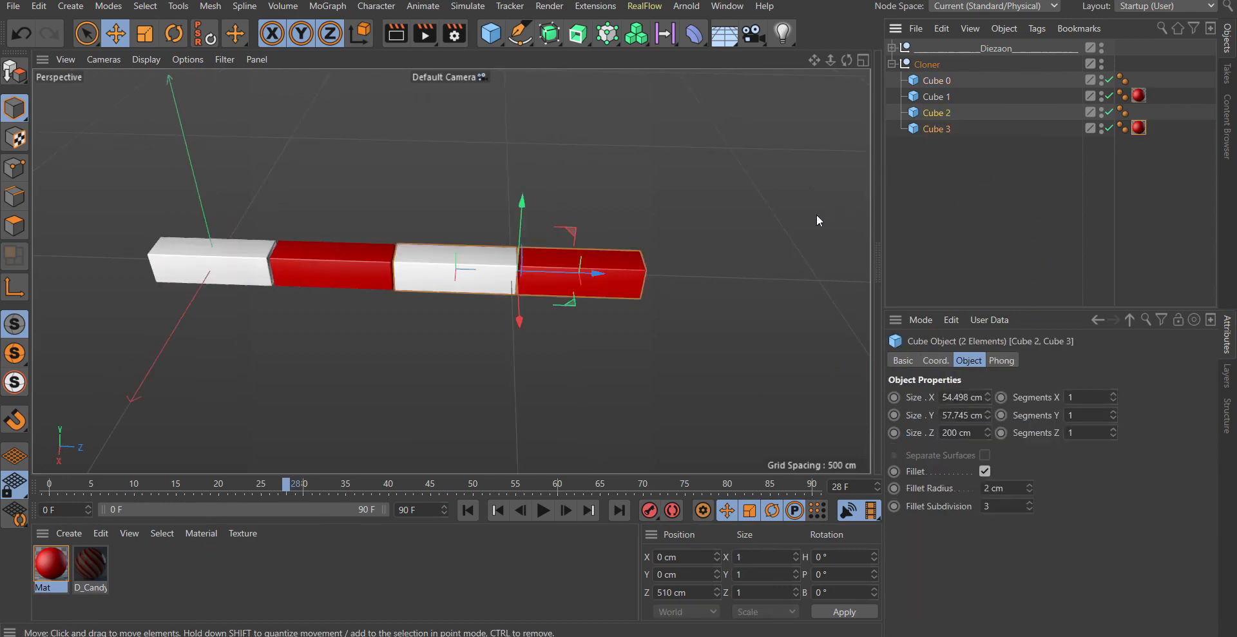
middle_click_drag(596, 280, 500, 291, "alt")
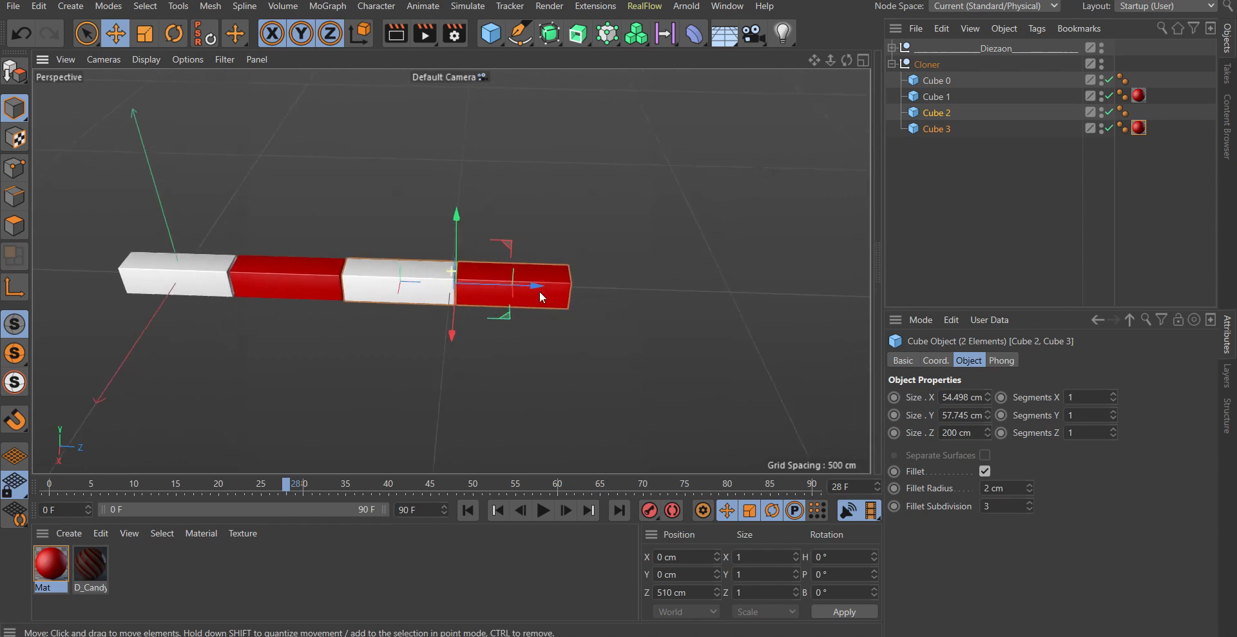
left_click_drag(499, 291, 976, 305, "ctrl")
Widen the Cloner's Z step to 411 cm so that gaps open between the clones
middle_click_drag(443, 280, 302, 285, "alt")
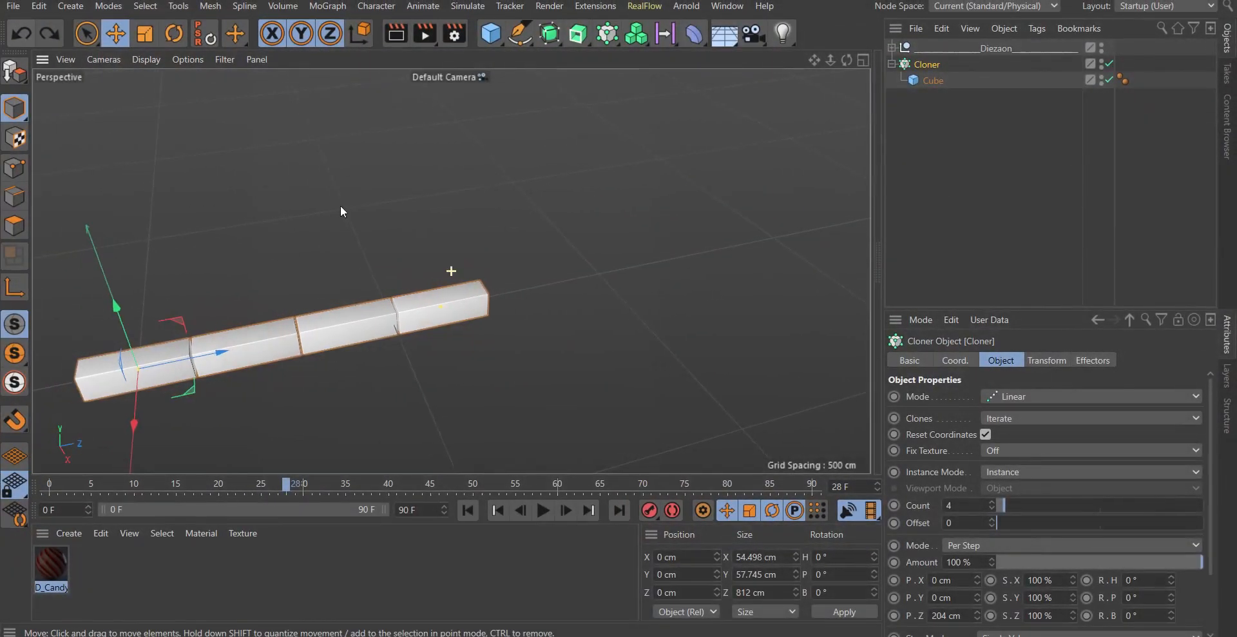
mouse_move(340, 207)
left_mouse_down("alt")
mouse_move(261, 217)
mouse_move(247, 168)
mouse_move(294, 260)
left_mouse_up("alt")
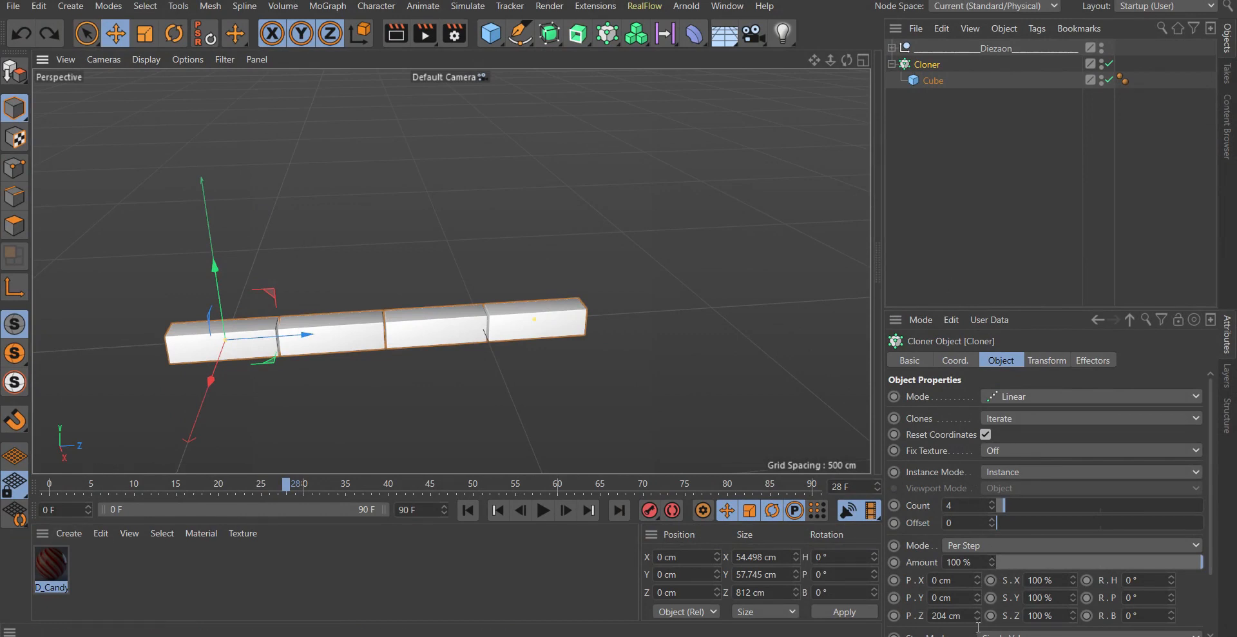
left_click_drag(978, 617, 978, 570)
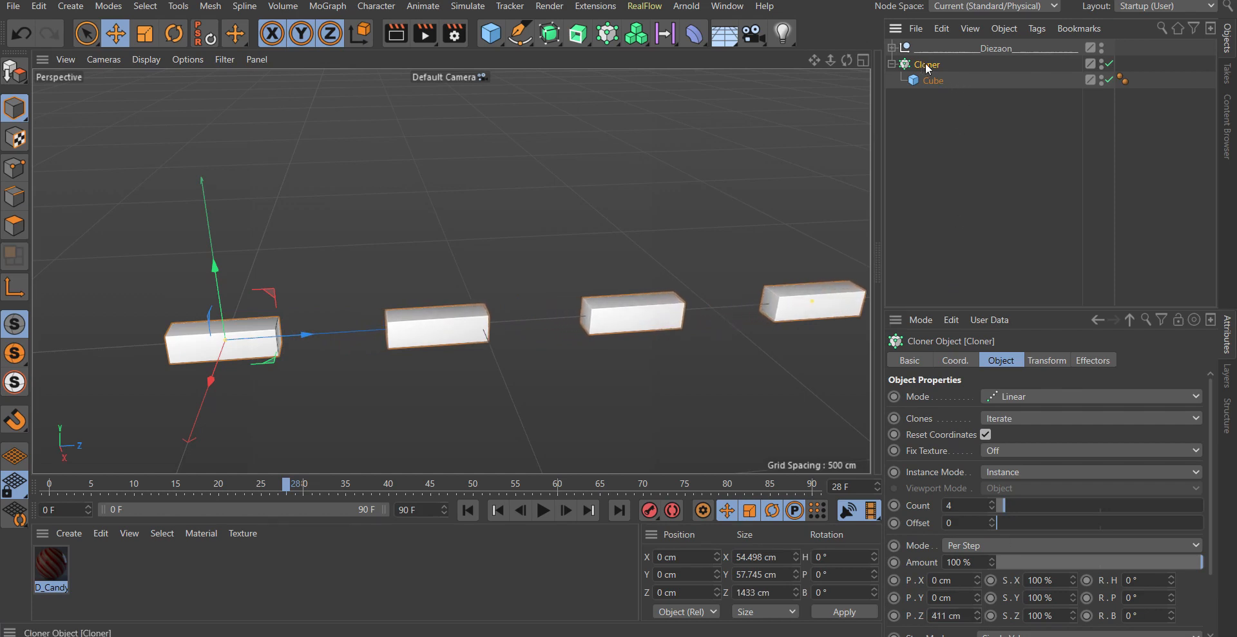
Duplicate the Cloner and move the copy about 207 cm along Z into the gaps between the original clones
left_click_drag(933, 78, 928, 65)
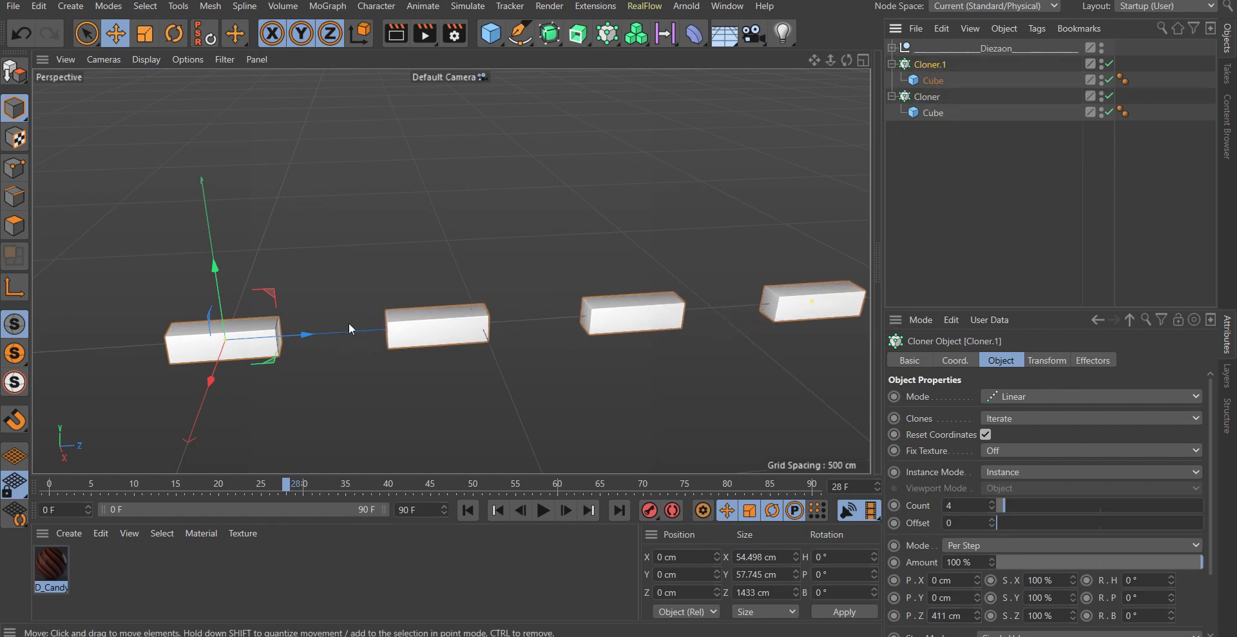
left_click_drag(302, 337, 407, 337)
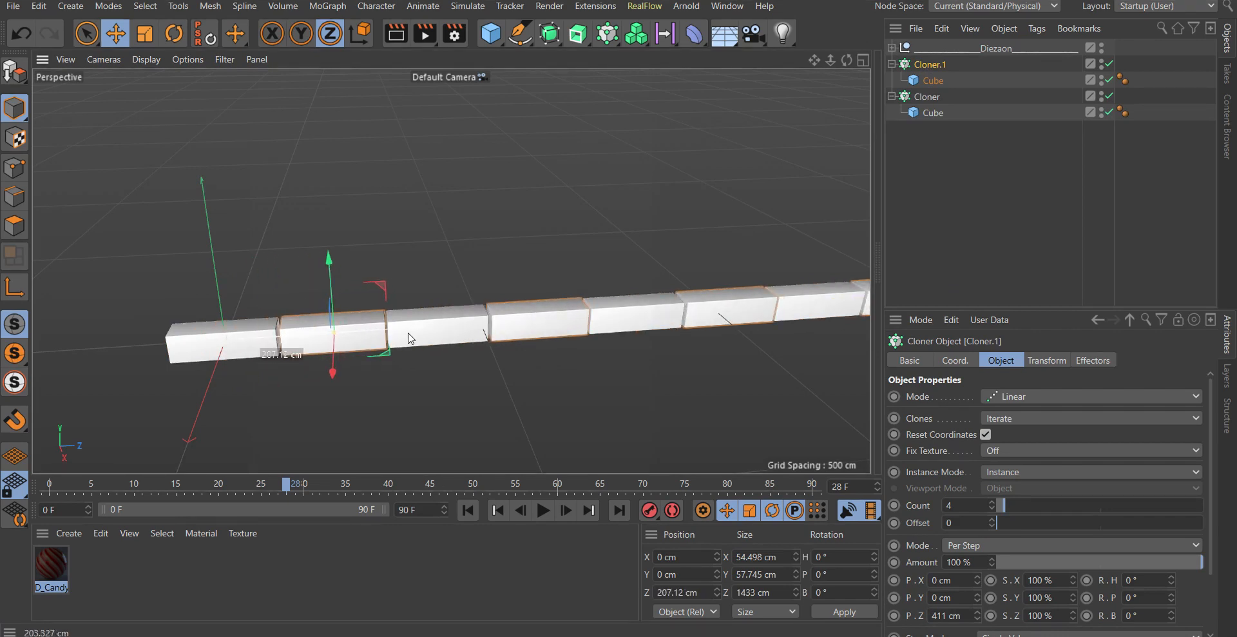
Create a red material with 100% saturation and apply it to the duplicated Cloner
left_click(129, 533)
mouse_move(68, 533)
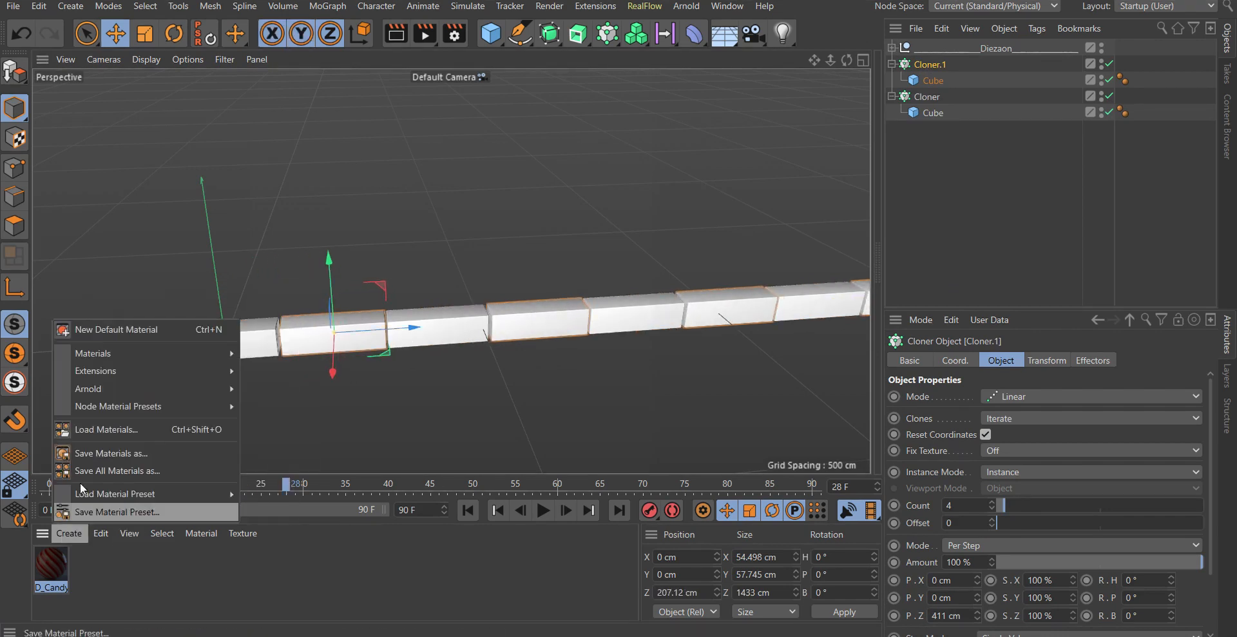
left_click(91, 329)
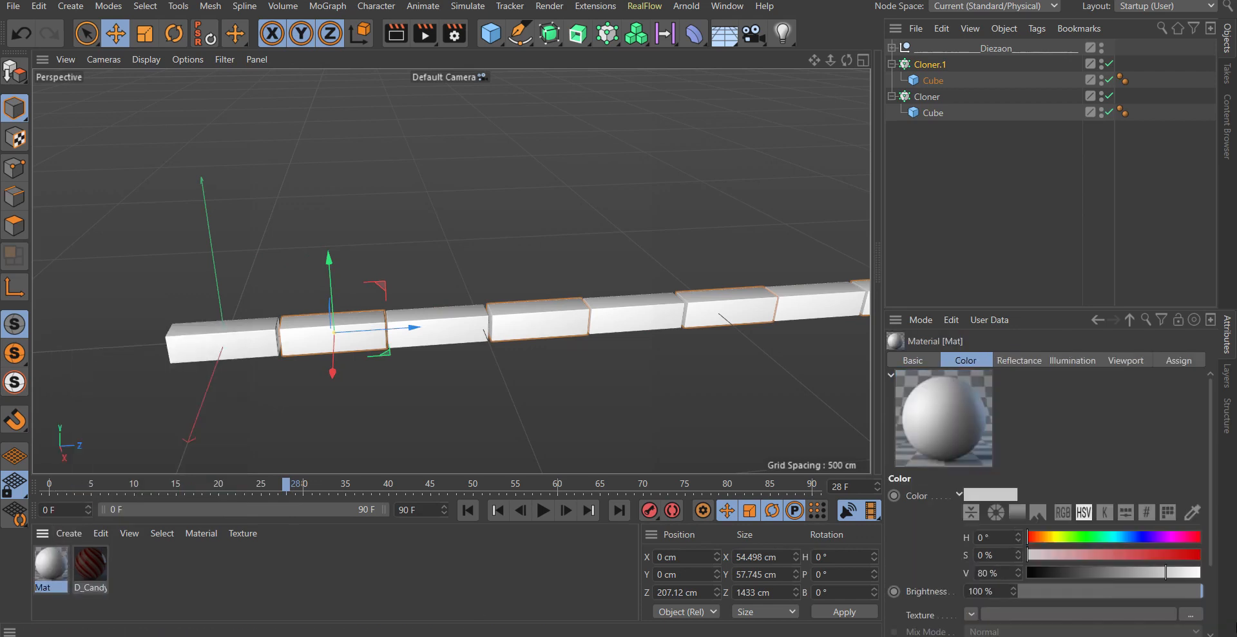
left_click_drag(1191, 557, 1201, 557)
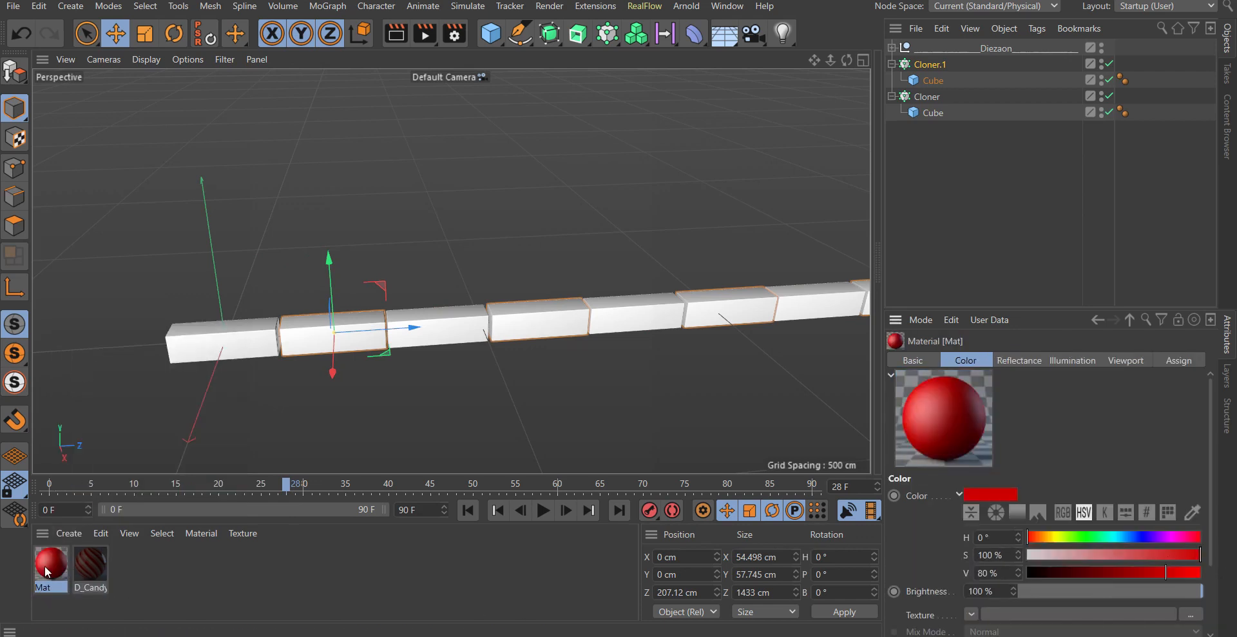
left_click_drag(46, 571, 941, 65)
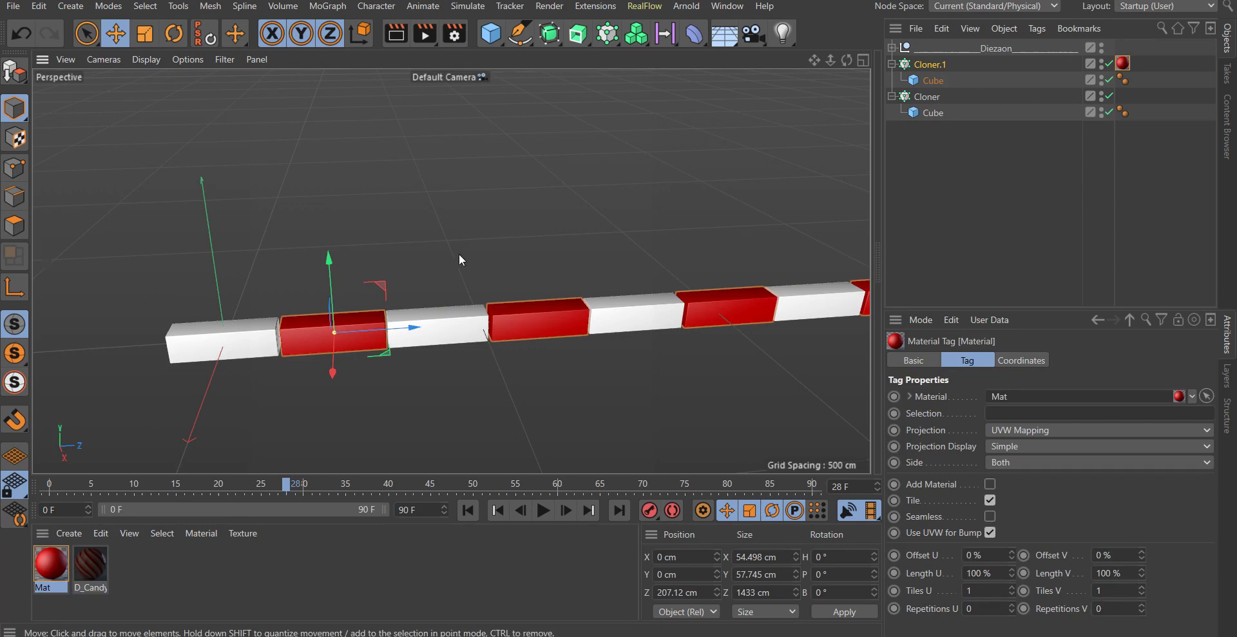
Select both Cloners together and raise their clone count to 6
scroll(412, 254, "down", 4)
left_click(924, 103, "ctrl")
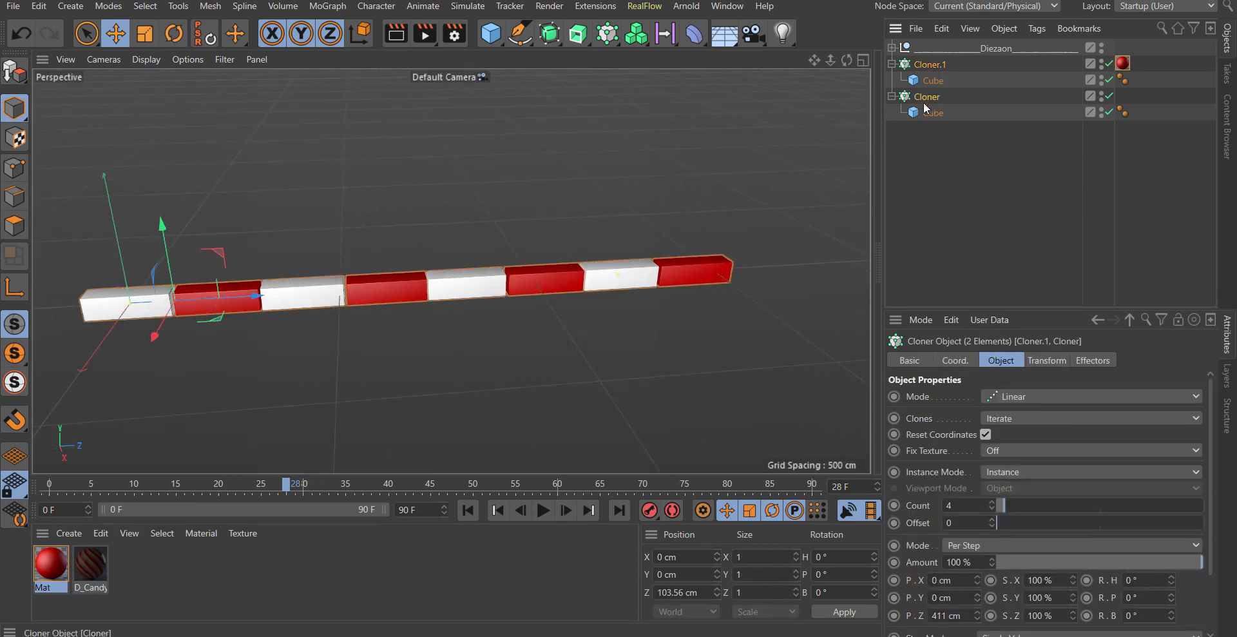
left_click_drag(1011, 505, 1008, 512)
scroll(430, 240, "down", 4)
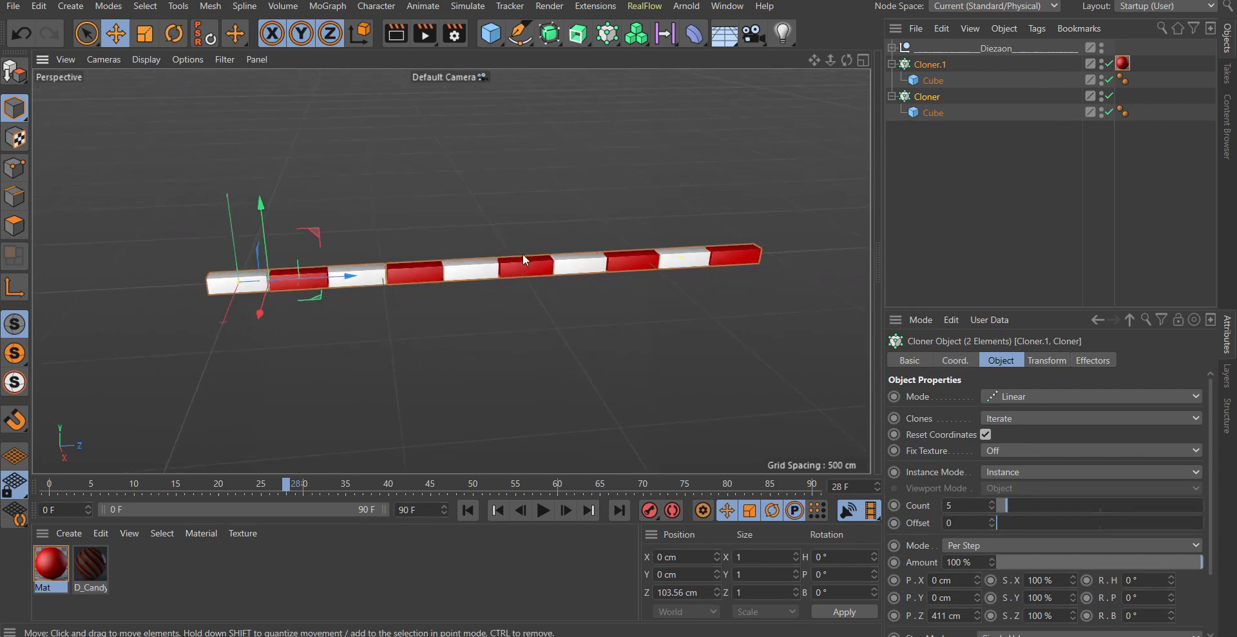
middle_click_drag(523, 253, 387, 286, "alt")
left_click(1022, 504)
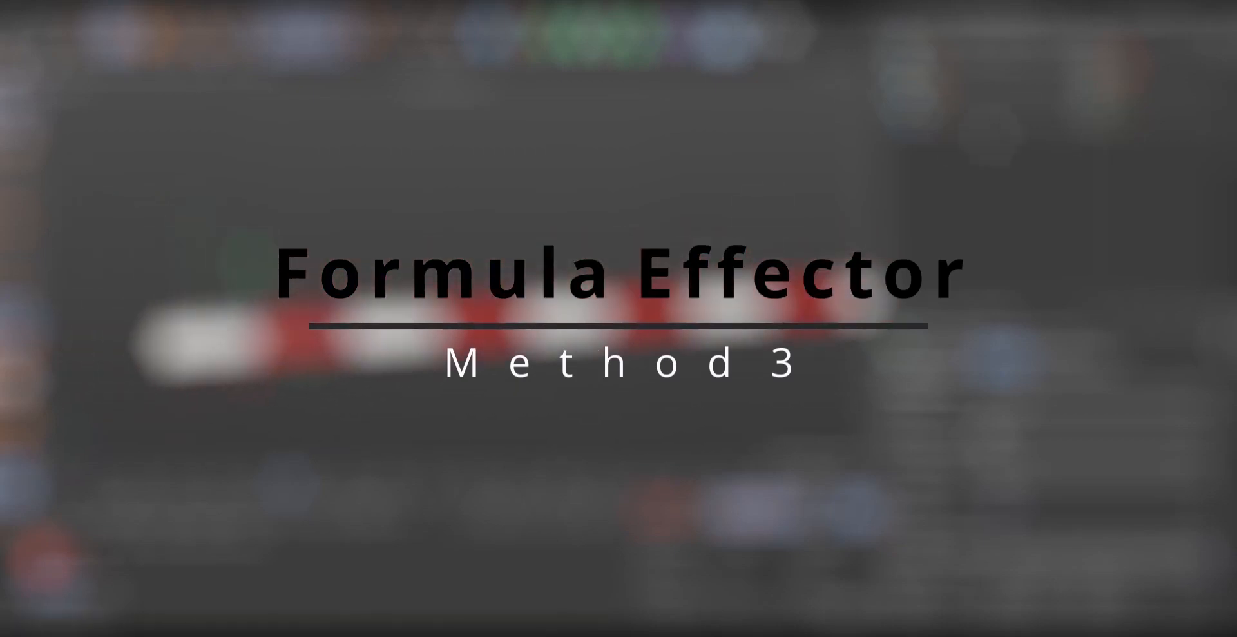
Undo the count changes, the red material and the duplicated Cloner, back to the single four-clone Cloner
scroll(229, 301, "up", 3)
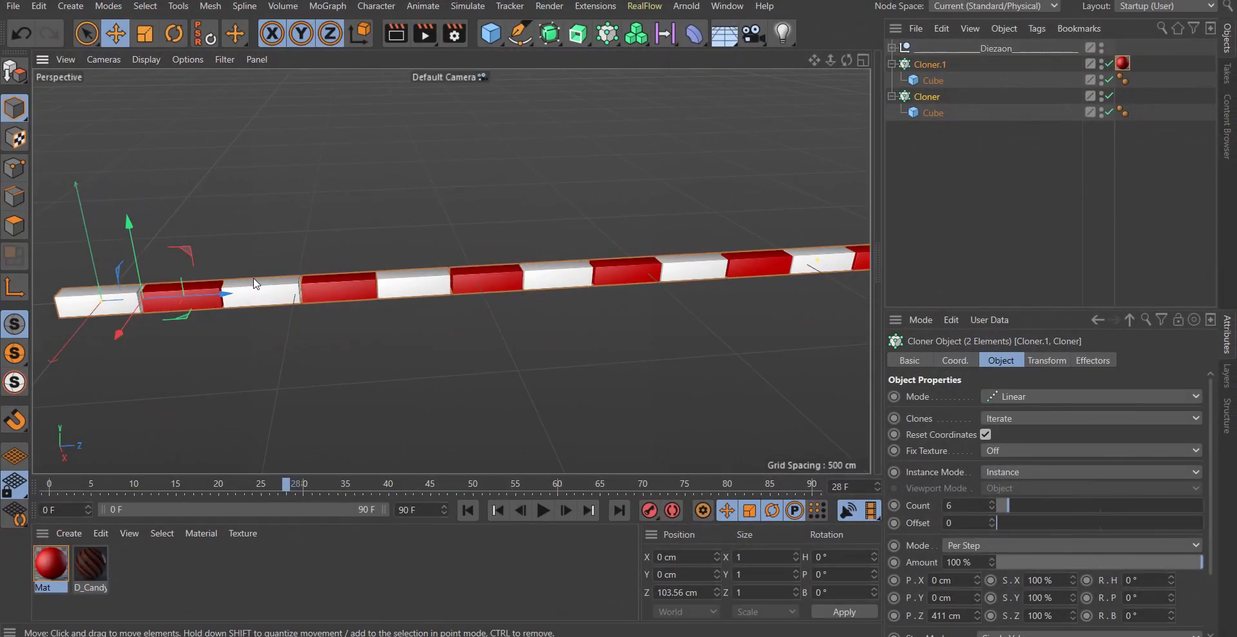
middle_click_drag(255, 284, 312, 299, "alt")
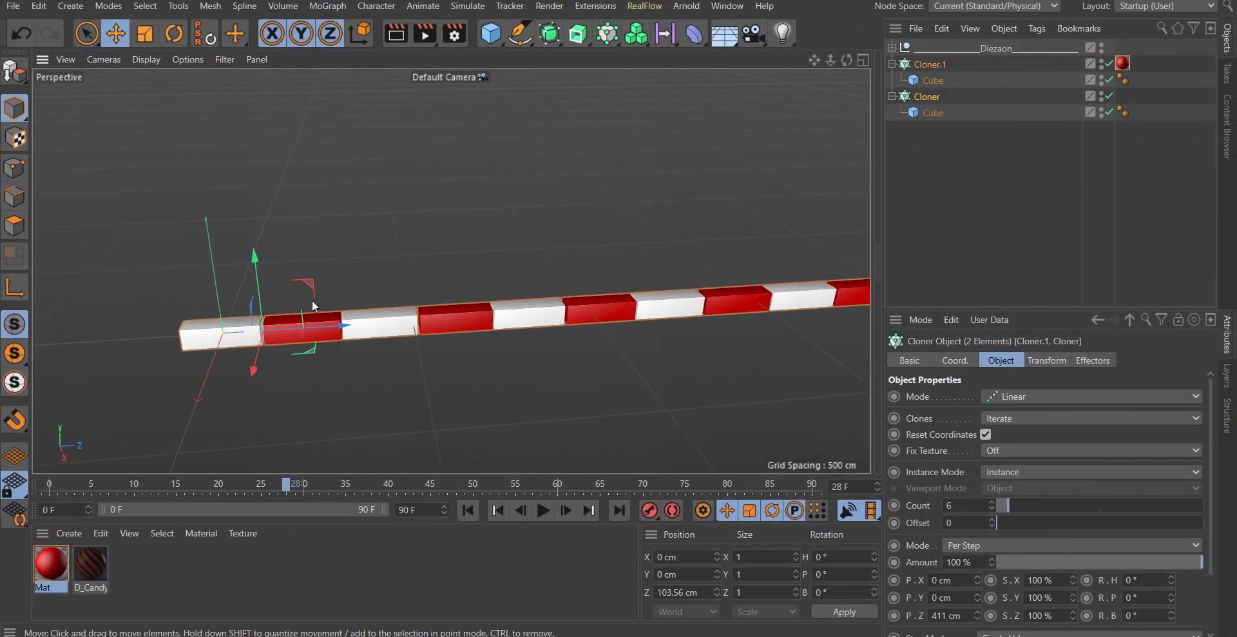
scroll(312, 299, "up", 2)
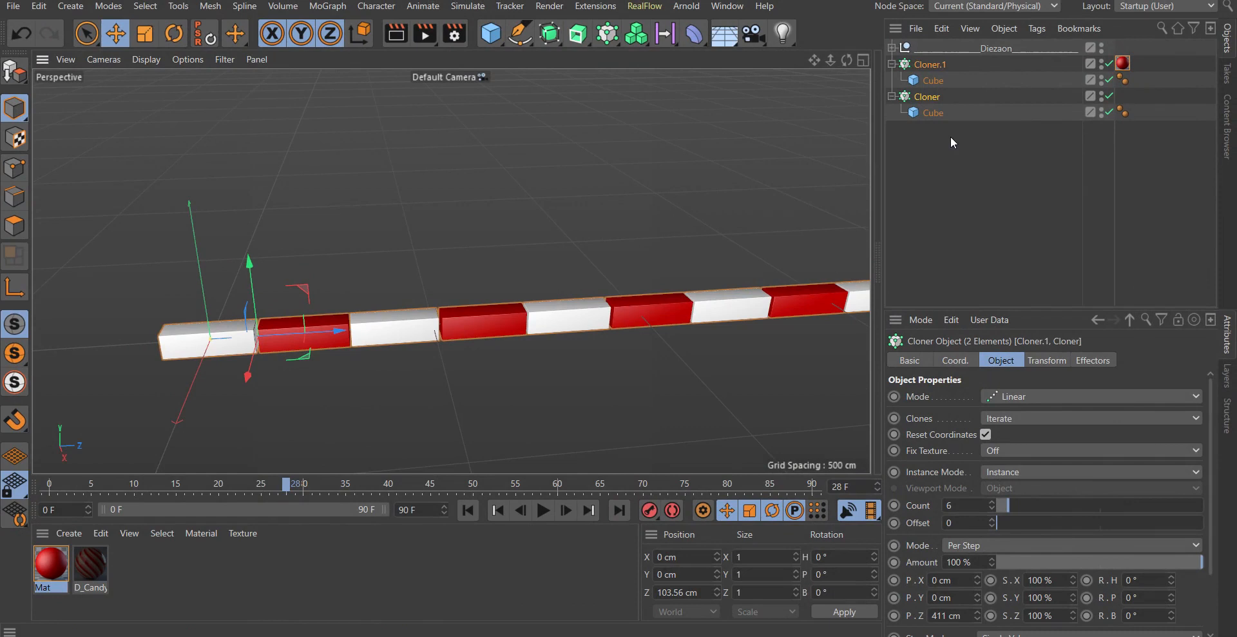
left_click(14, 39)
left_click(14, 39)
left_click(14, 38)
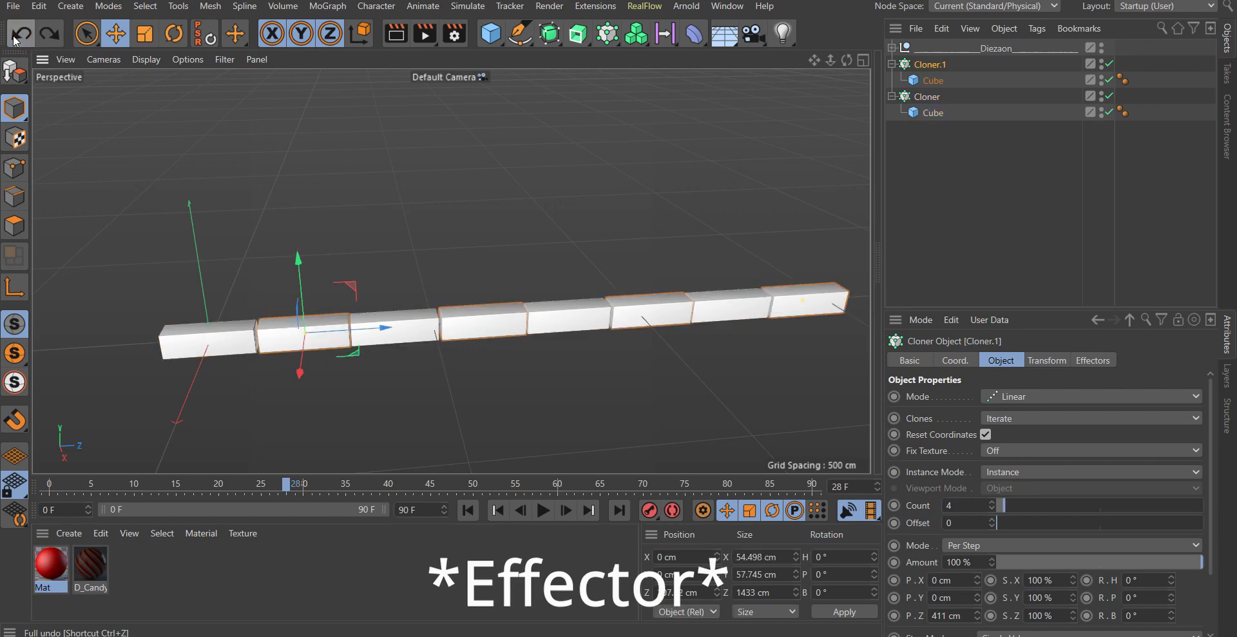
left_click(14, 39)
left_click(14, 38)
left_click(14, 39)
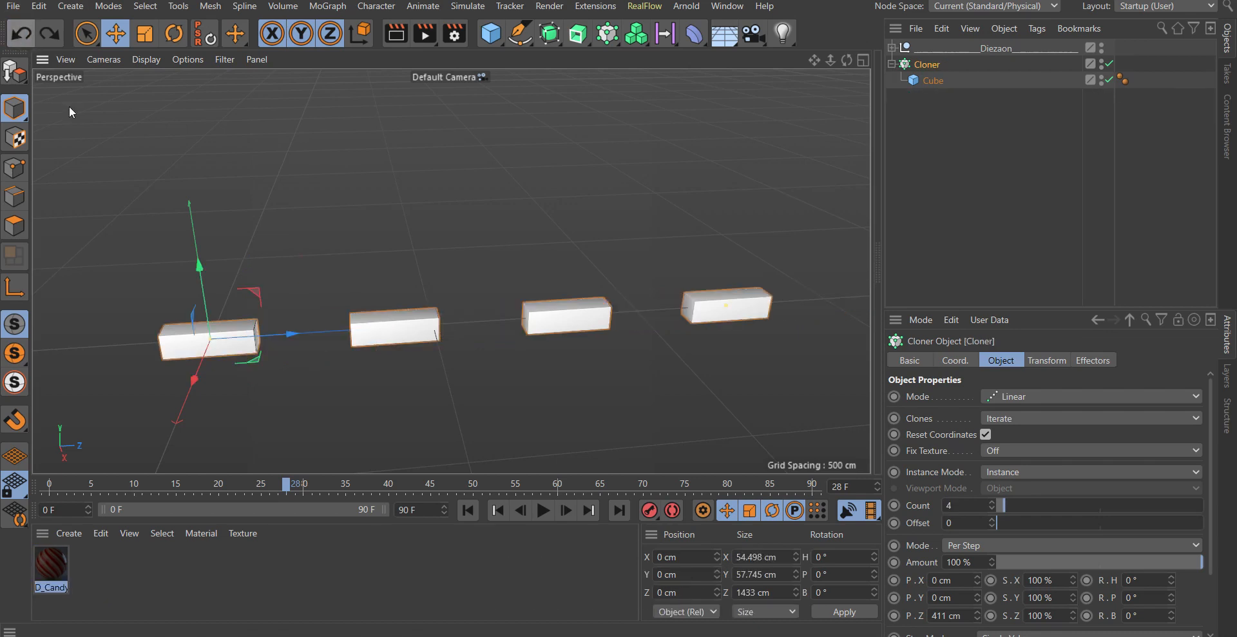
Undo the last clone spacing change on the Cloner and display the index number on each clone
left_click(20, 35)
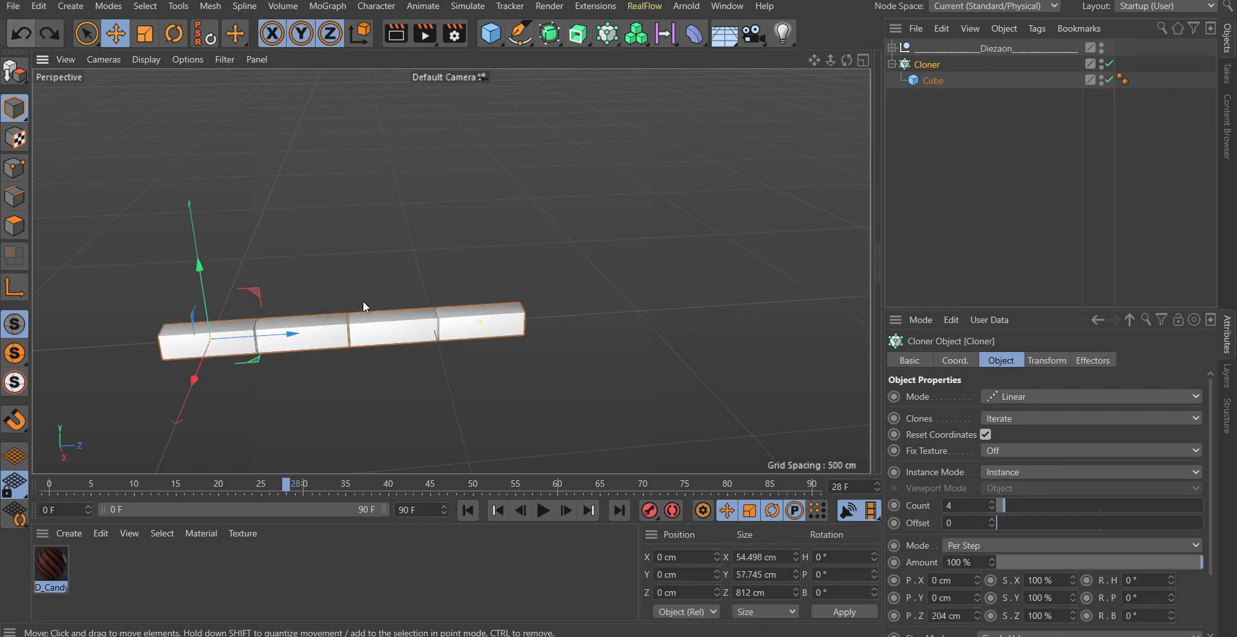
mouse_move(365, 307)
left_mouse_down("alt")
mouse_move(339, 238)
mouse_move(363, 231)
left_mouse_up("alt")
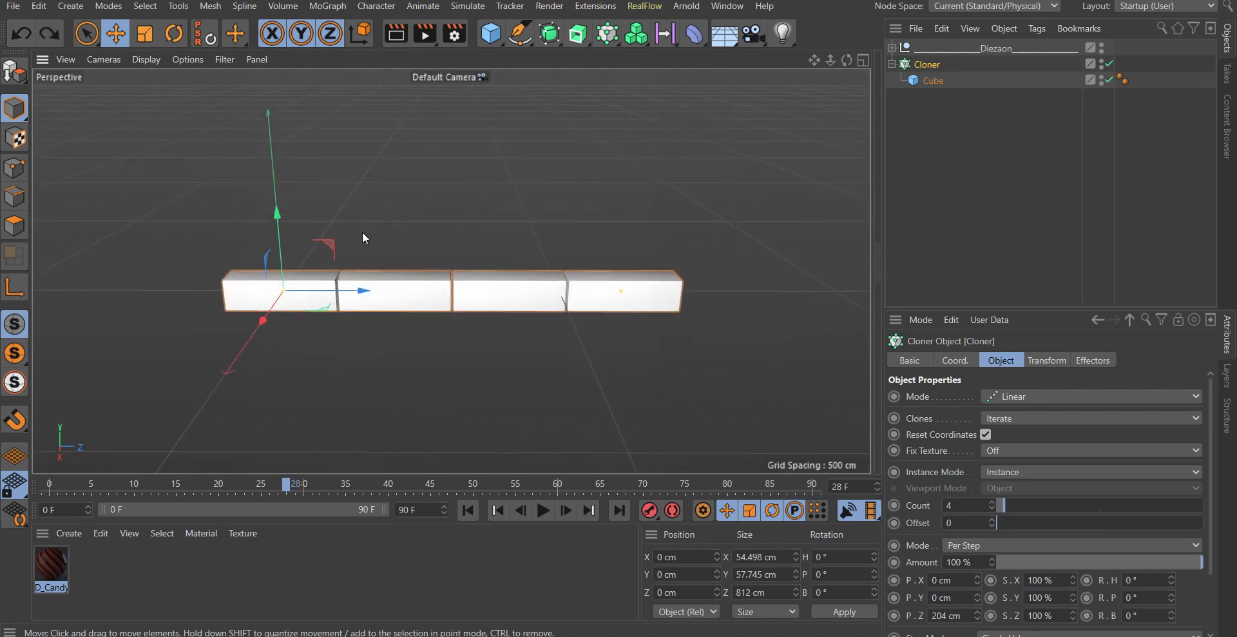
left_click(1047, 359)
left_click(961, 396)
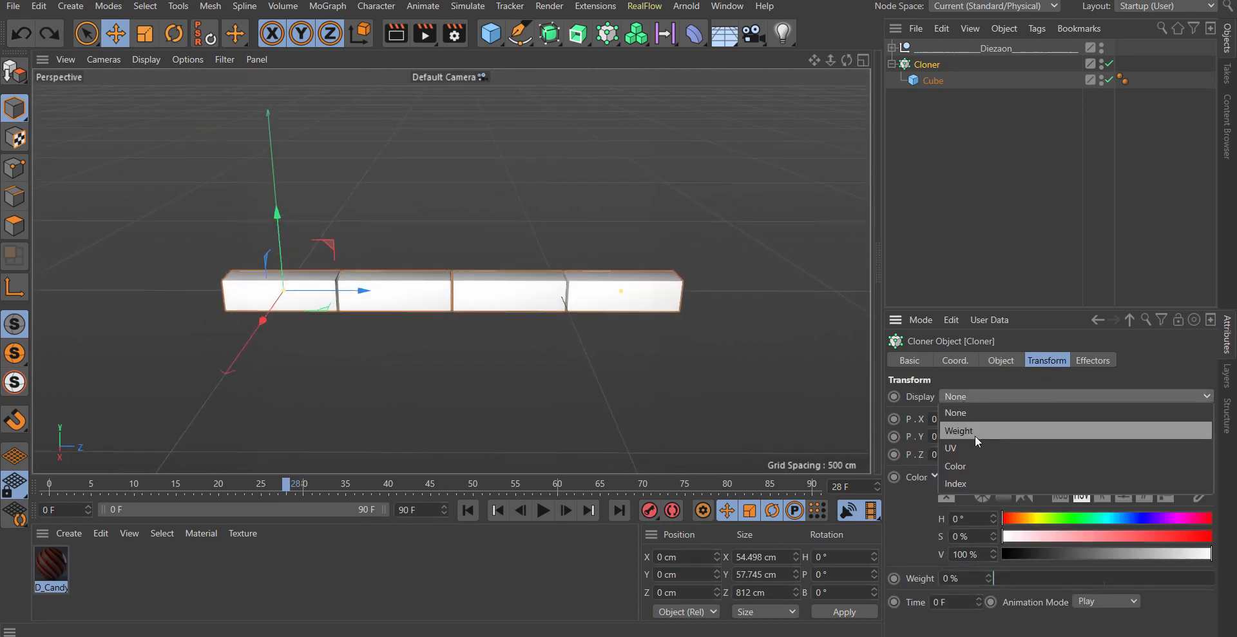
left_click(966, 484)
mouse_move(624, 345)
left_mouse_down("alt")
mouse_move(439, 247)
mouse_move(310, 242)
mouse_move(314, 208)
mouse_move(335, 271)
left_mouse_up("alt")
right_click_drag(201, 306, 285, 306, "alt")
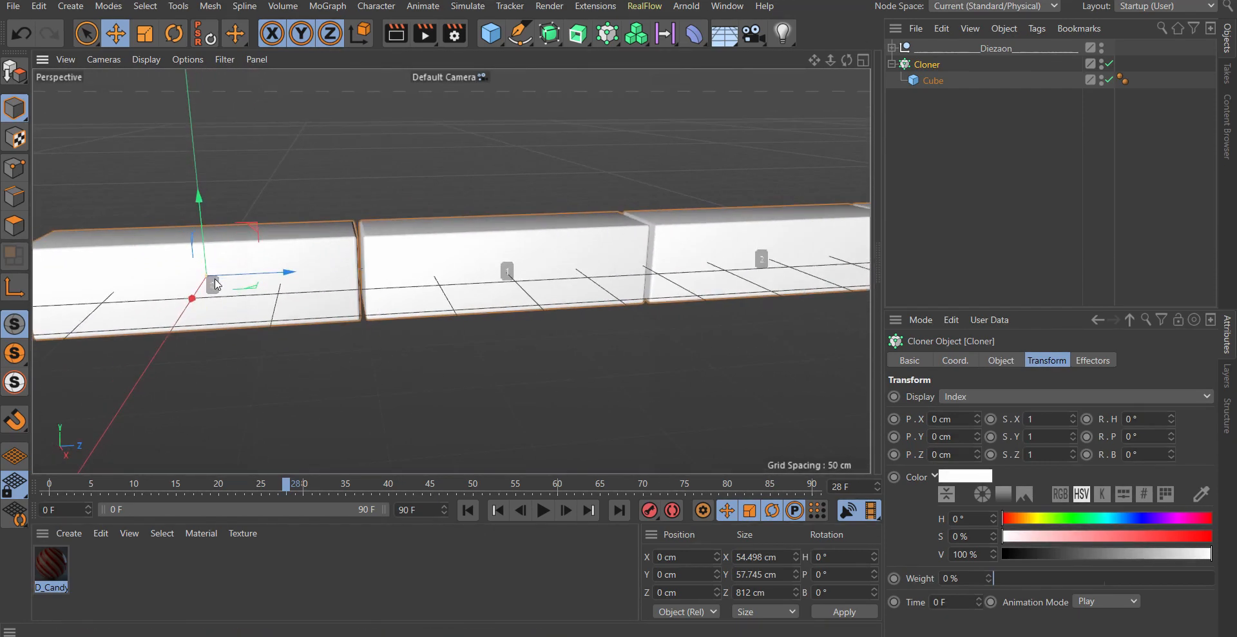
mouse_move(530, 316)
middle_mouse_down("alt")
mouse_move(466, 349)
mouse_move(431, 345)
middle_mouse_up("alt")
scroll(466, 345, "down", 4)
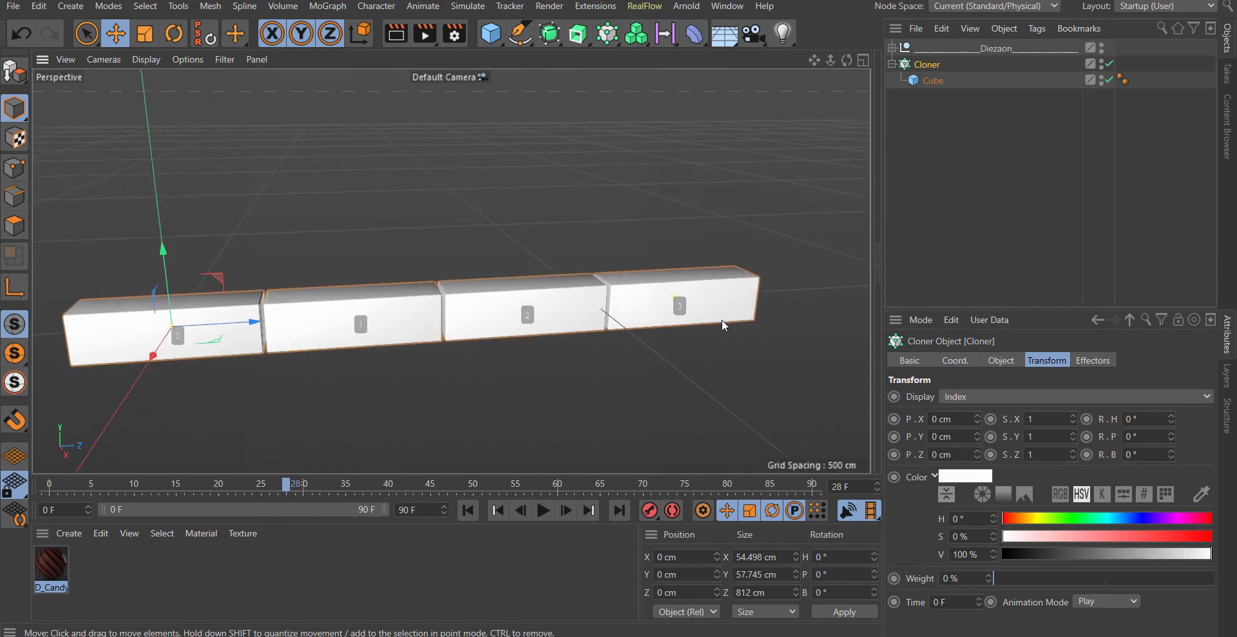
mouse_move(723, 321)
left_mouse_down("alt")
mouse_move(615, 385)
mouse_move(640, 358)
mouse_move(604, 317)
mouse_move(583, 359)
left_mouse_up("alt")
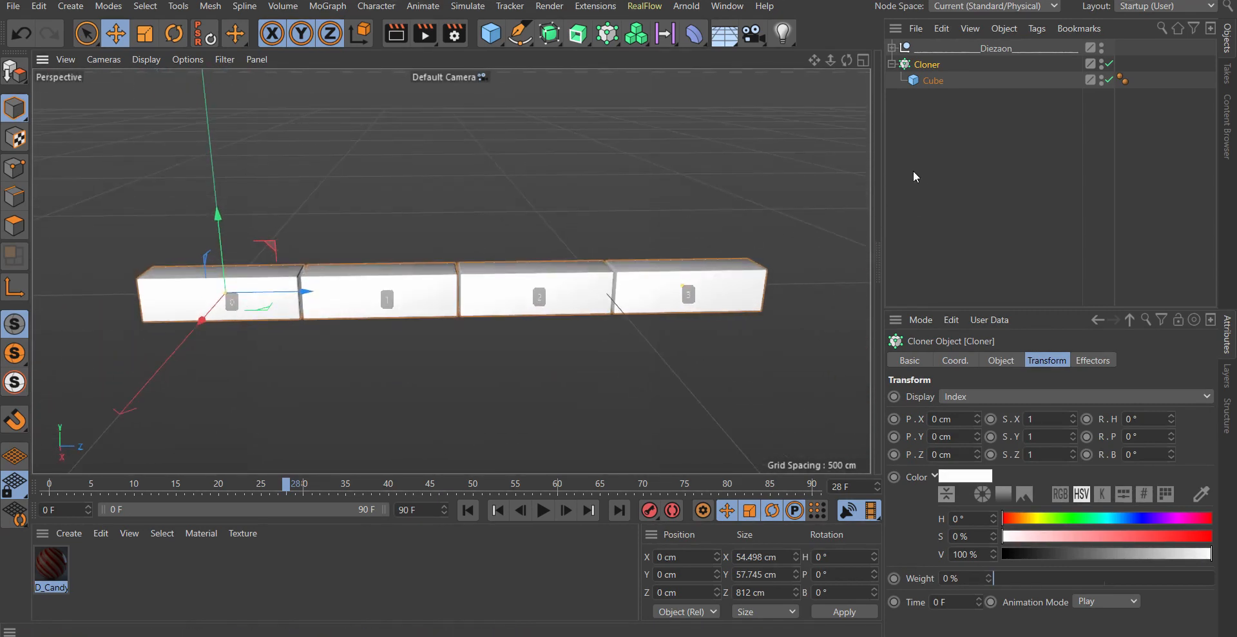
Add a Formula effector to the Cloner, keep it directly above the Cloner, and clear its default expression
left_click(608, 33)
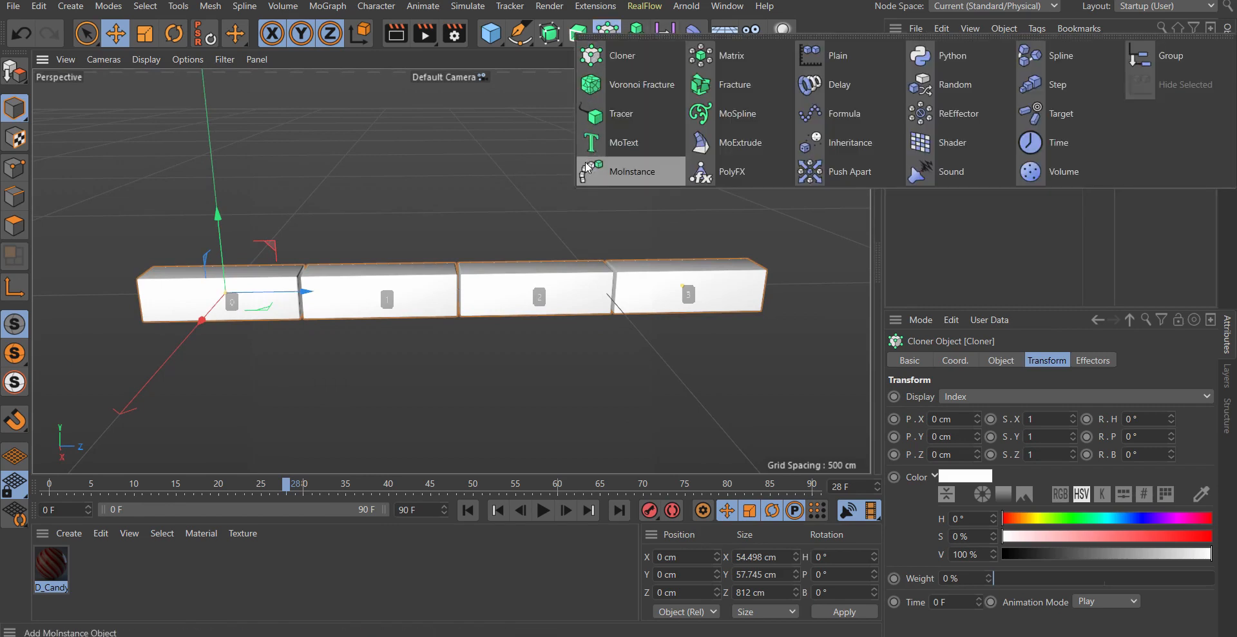
left_click(838, 113)
left_click_drag(930, 48, 928, 83)
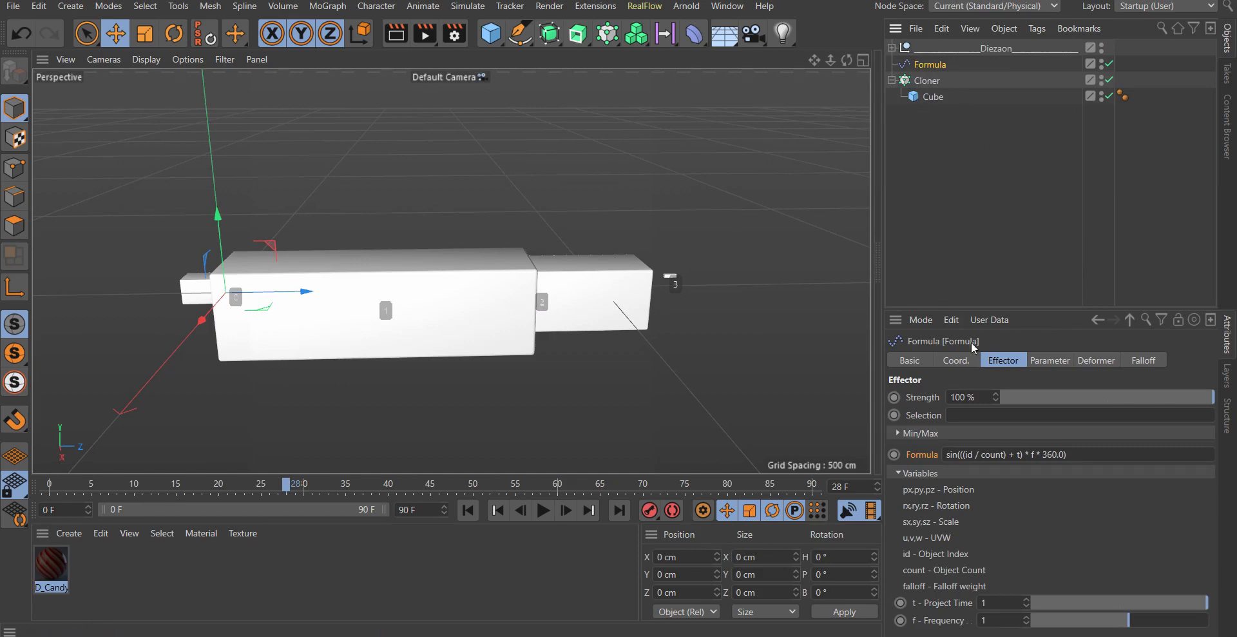
left_click_drag(1094, 462, 885, 464)
key("BackSpace")
Set the Formula effector's P.X offset to 0 cm and turn off its Scale transform
left_click(1047, 364)
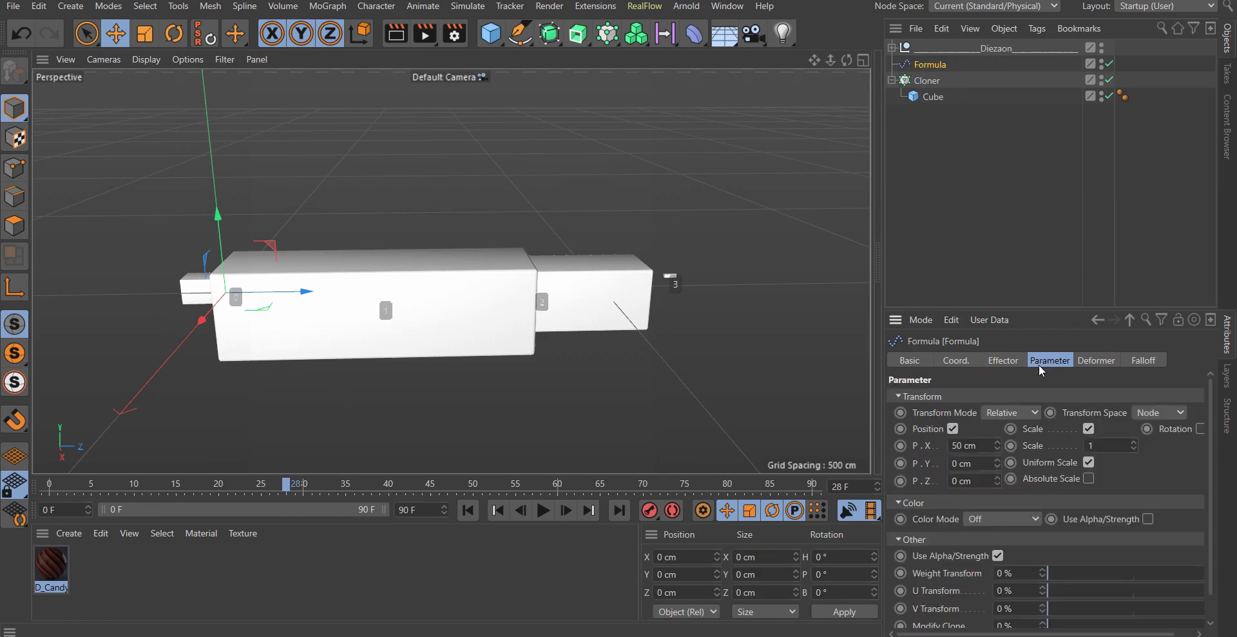
double_click(975, 449)
type("0")
left_click(1091, 431)
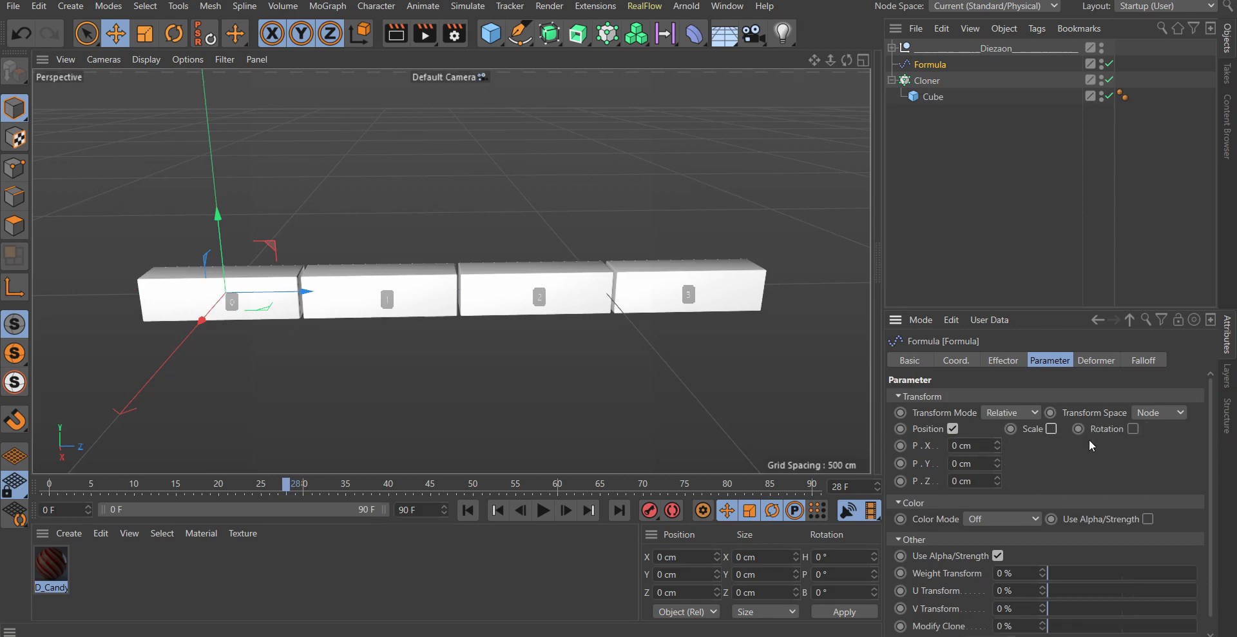
Set the Formula effector's P.Y offset to 20 cm and enter id = 1 as its expression
left_click(1004, 360)
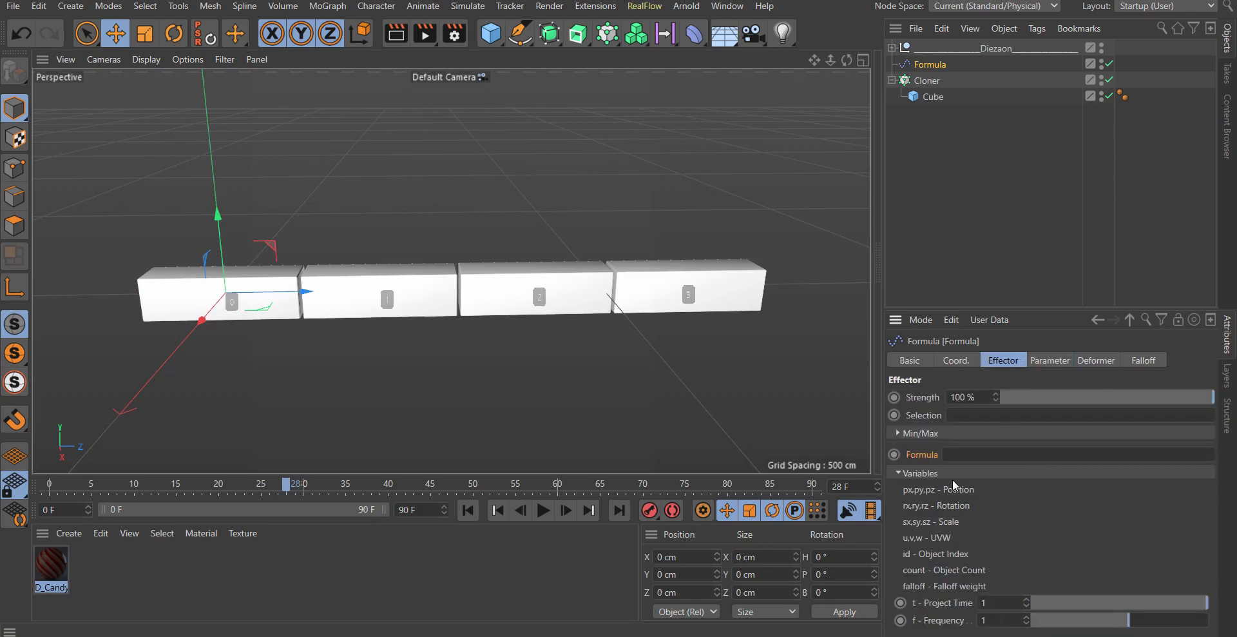
left_click(974, 454)
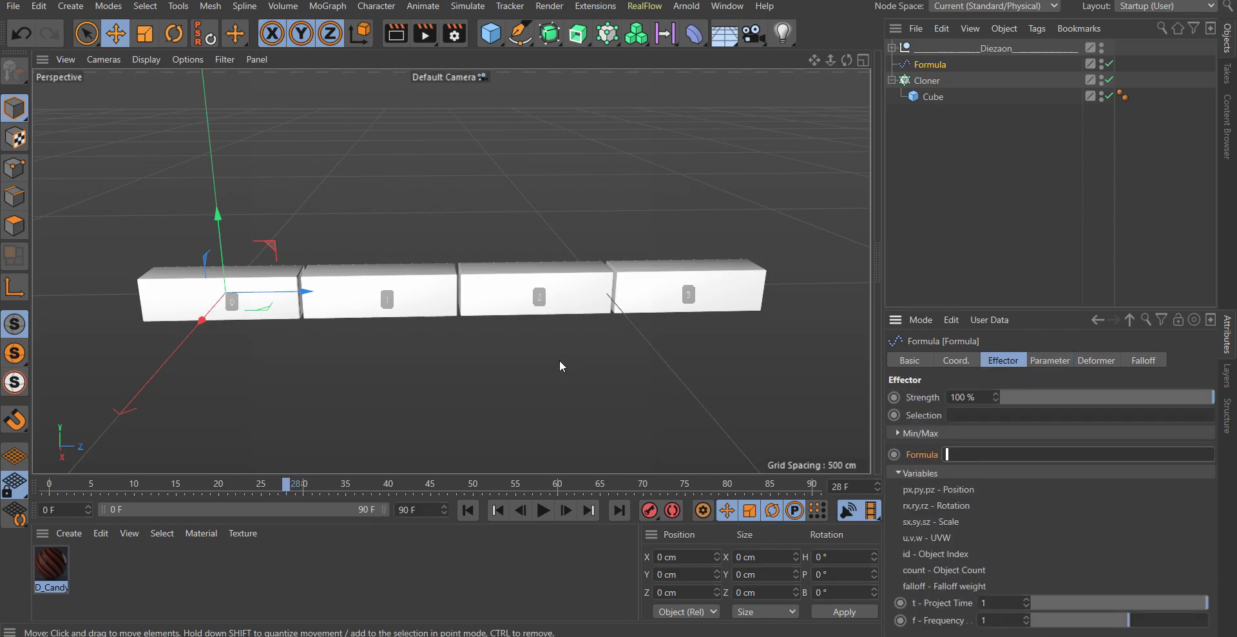
middle_click_drag(377, 317, 319, 294, "alt")
left_click_drag(319, 294, 352, 316, "alt")
middle_click_drag(333, 307, 392, 324, "alt")
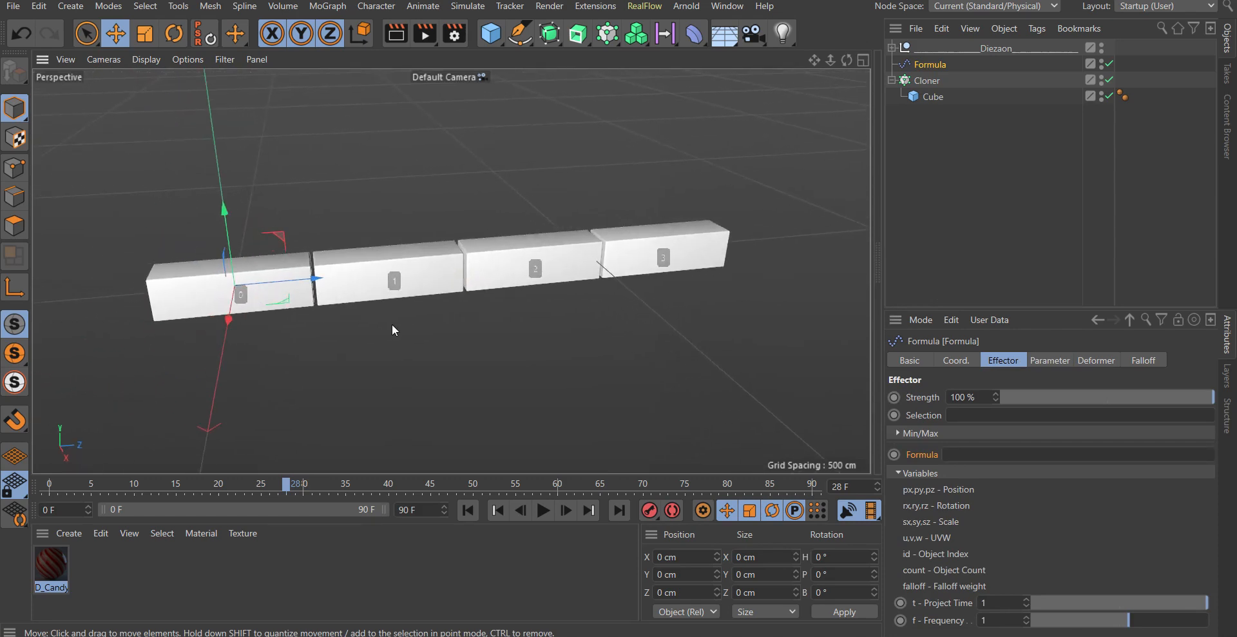
left_click_drag(392, 324, 337, 345, "alt")
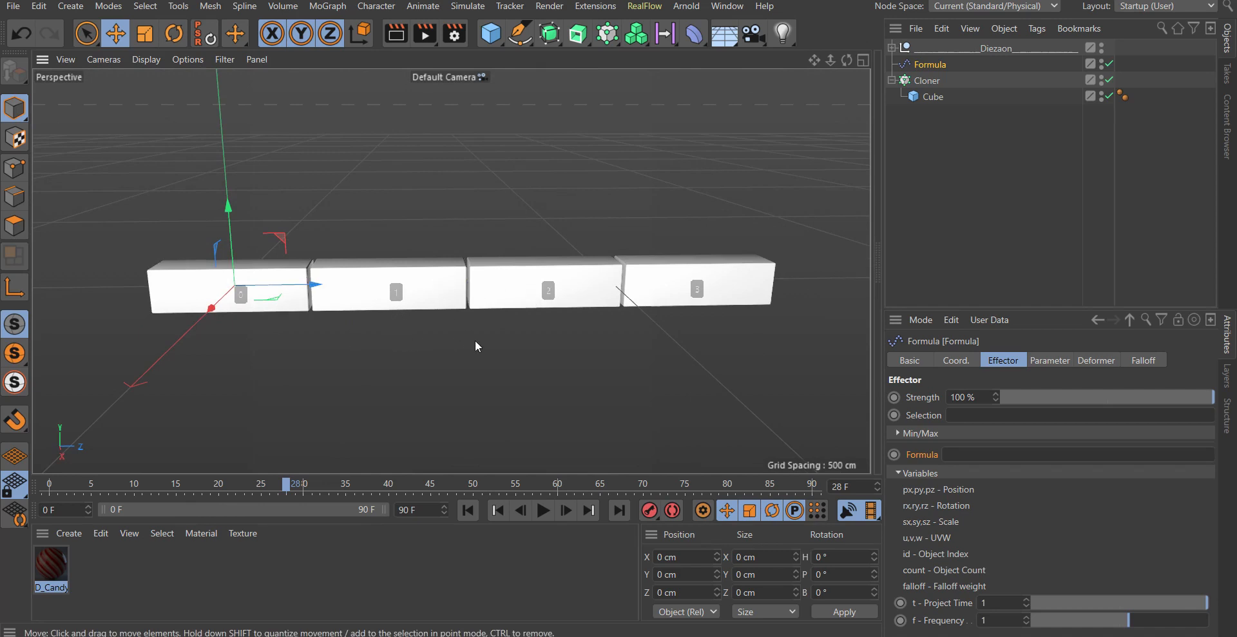
left_click_drag(476, 341, 480, 374, "alt")
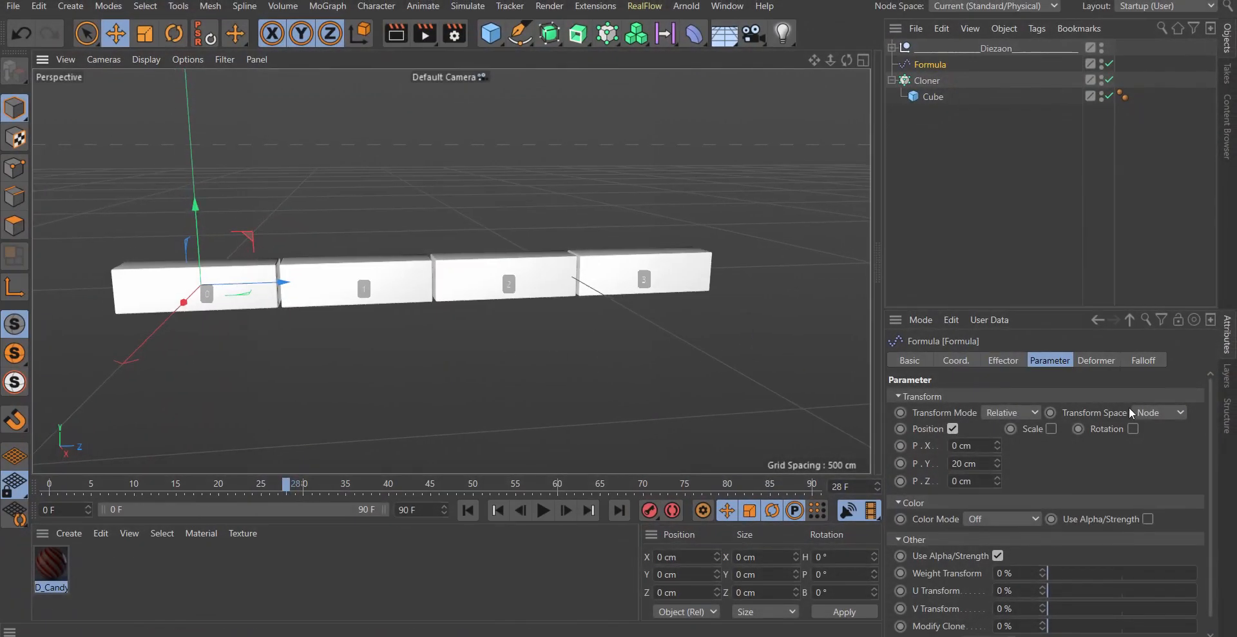
left_click(1004, 361)
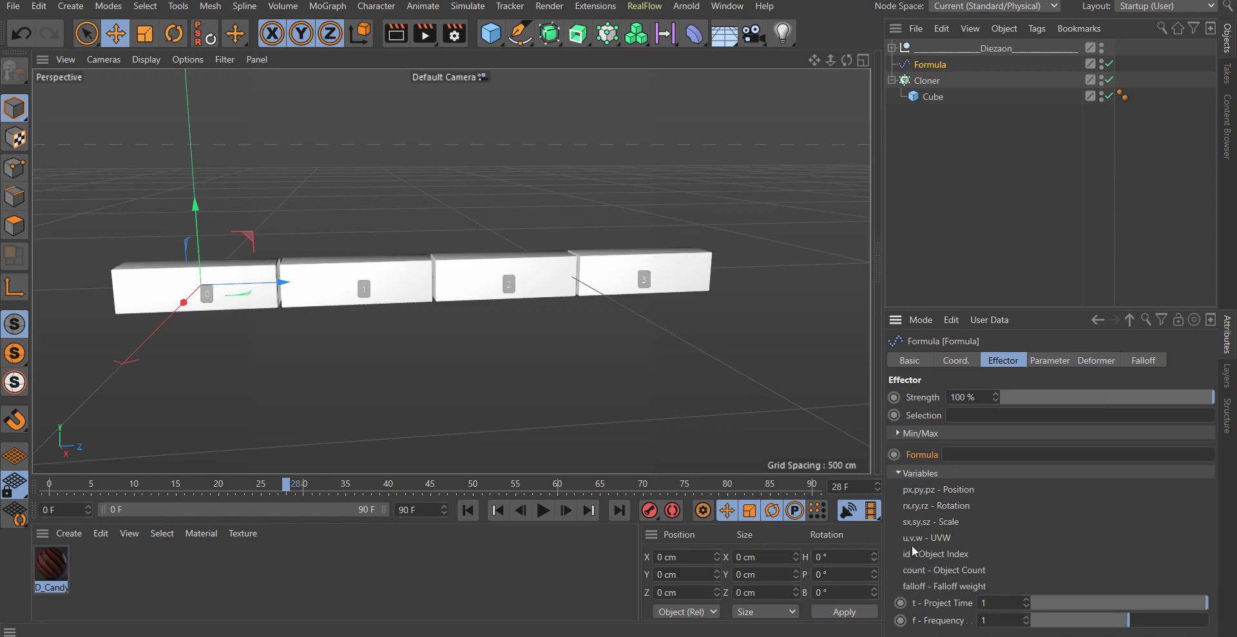
left_click(969, 455)
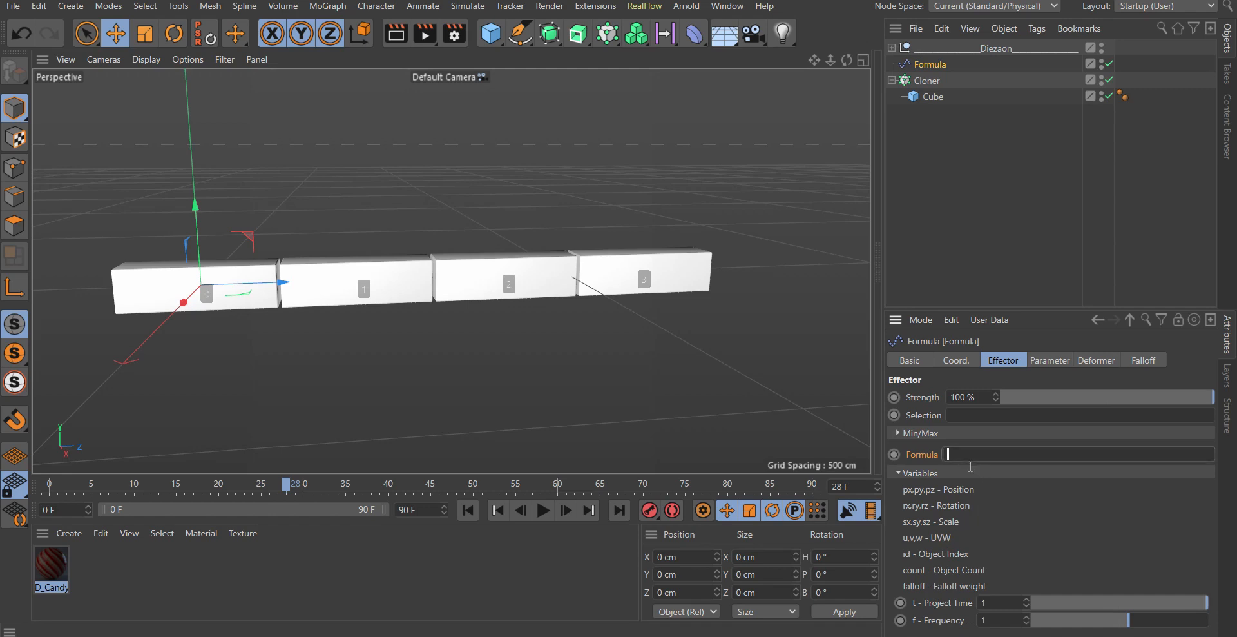
type("id  = 1")
key("Return")
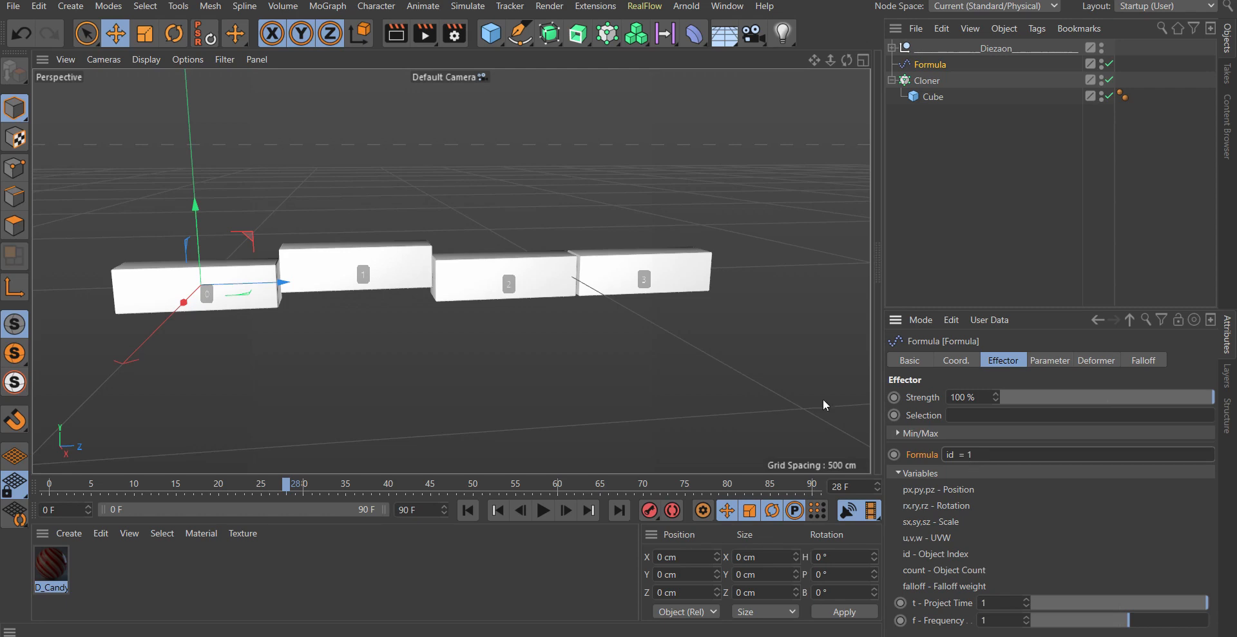
Raise the Formula effector's P.Y offset to 51 cm
scroll(352, 284, "up", 3)
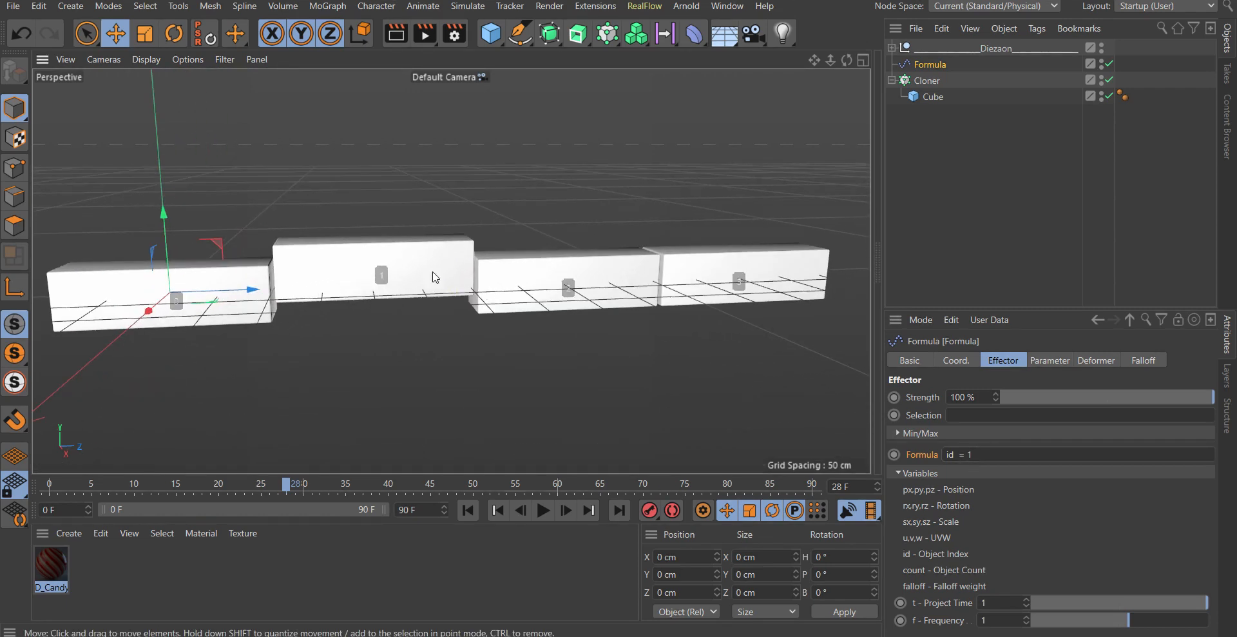
left_click(1039, 363)
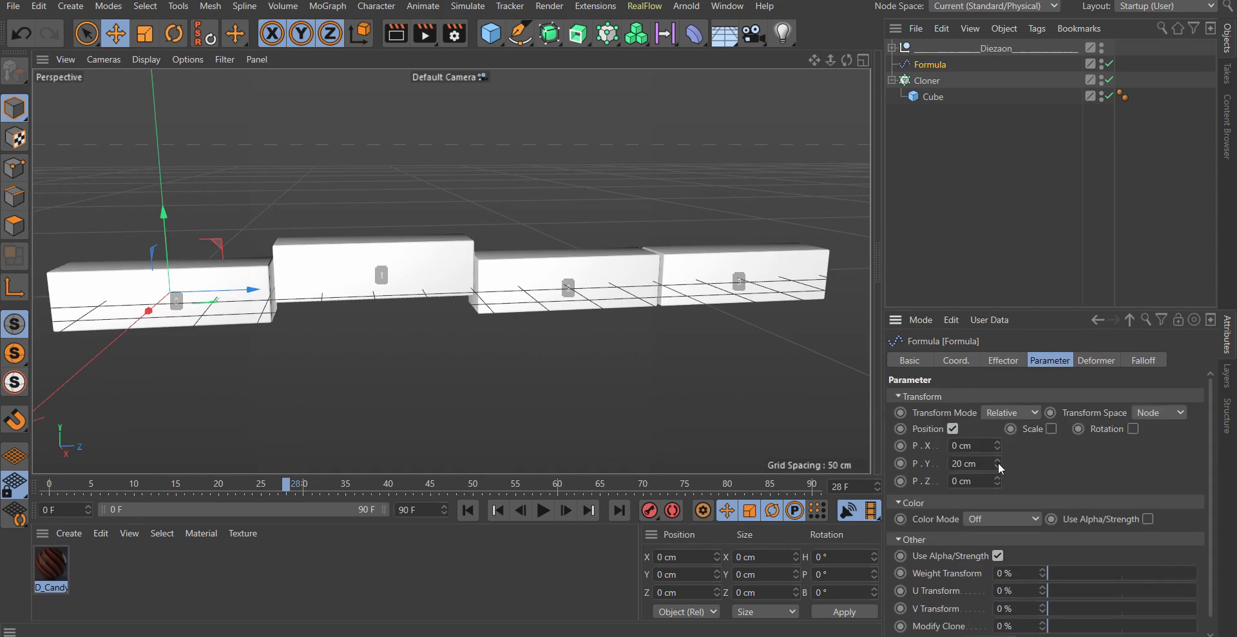
left_click_drag(999, 462, 1021, 462)
Set the Formula effector's color mode to Effector Color and turn off its Position transform
left_click(1007, 520)
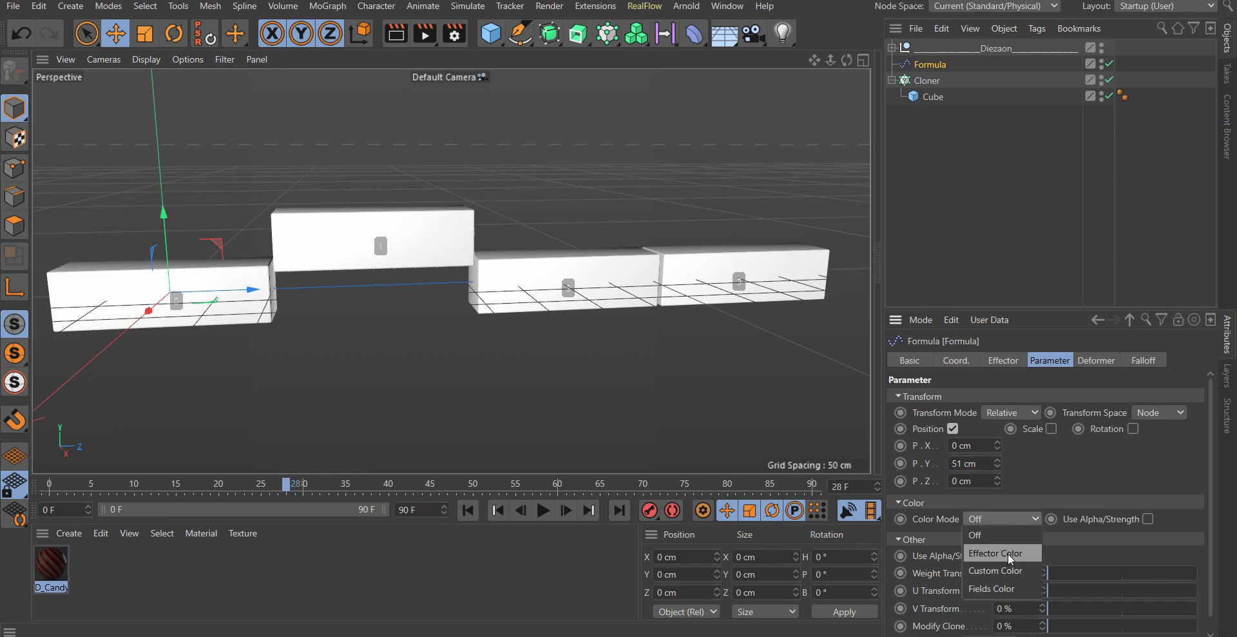
left_click(1008, 553)
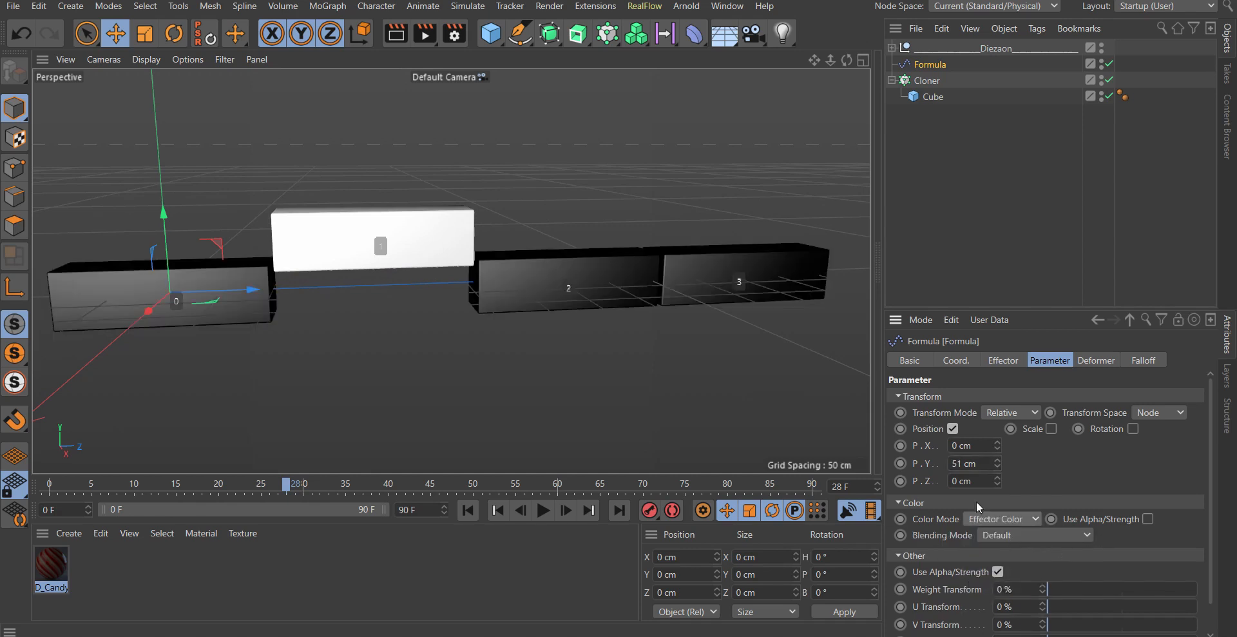
left_click(953, 429)
middle_click_drag(454, 343, 502, 352, "alt")
Change the Formula effector's expression to id = 2 to target the third clone
left_click(1003, 360)
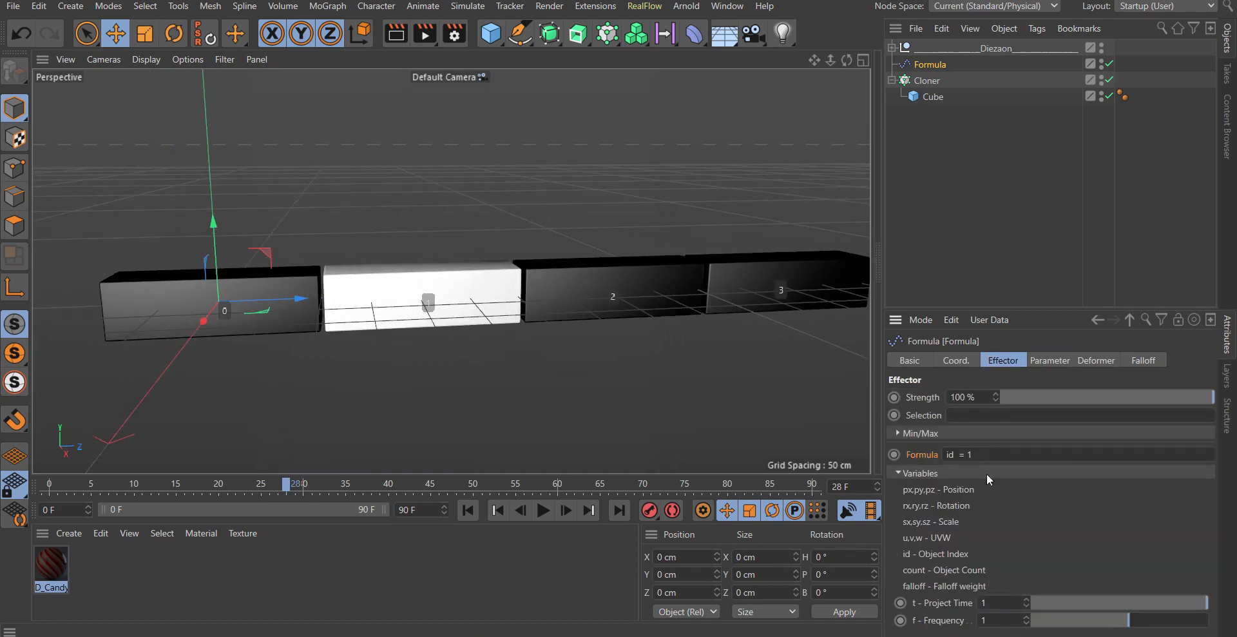
left_click(983, 464)
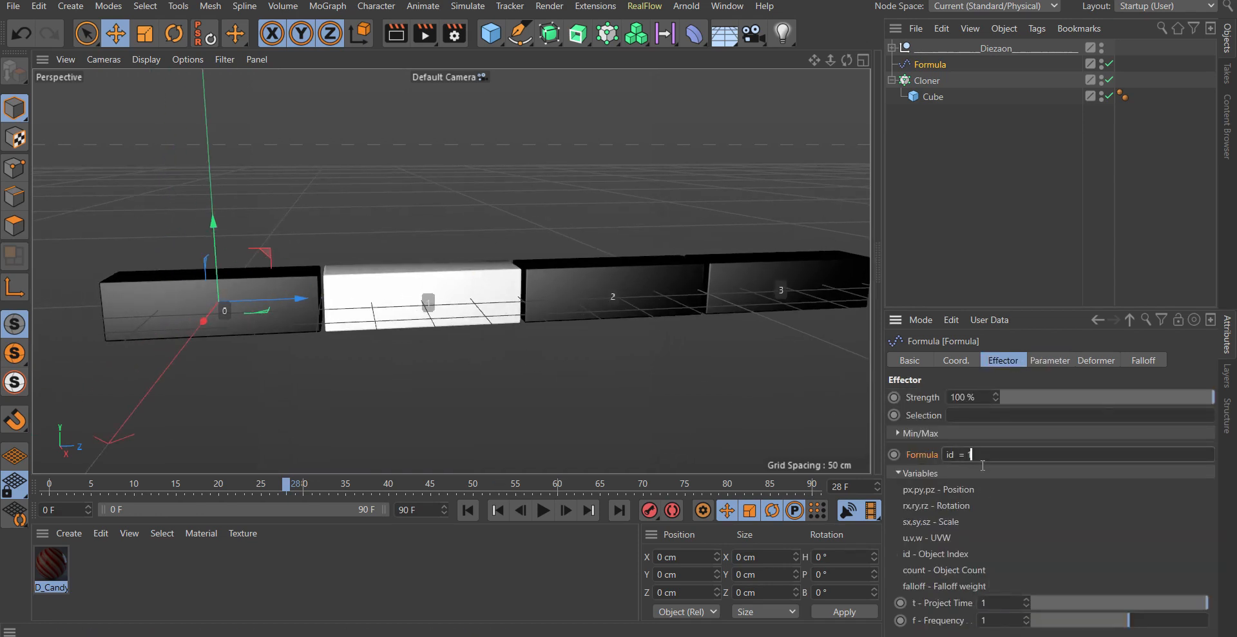
key("Return")
scroll(585, 288, "down", 1)
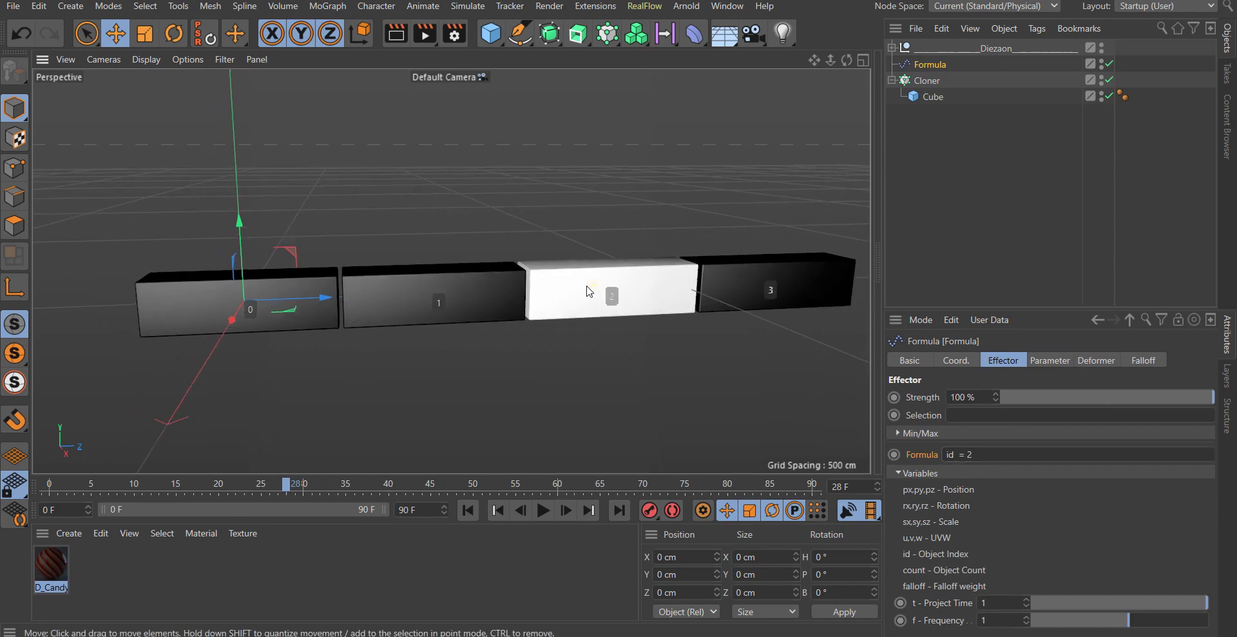
middle_click_drag(584, 286, 522, 297, "alt")
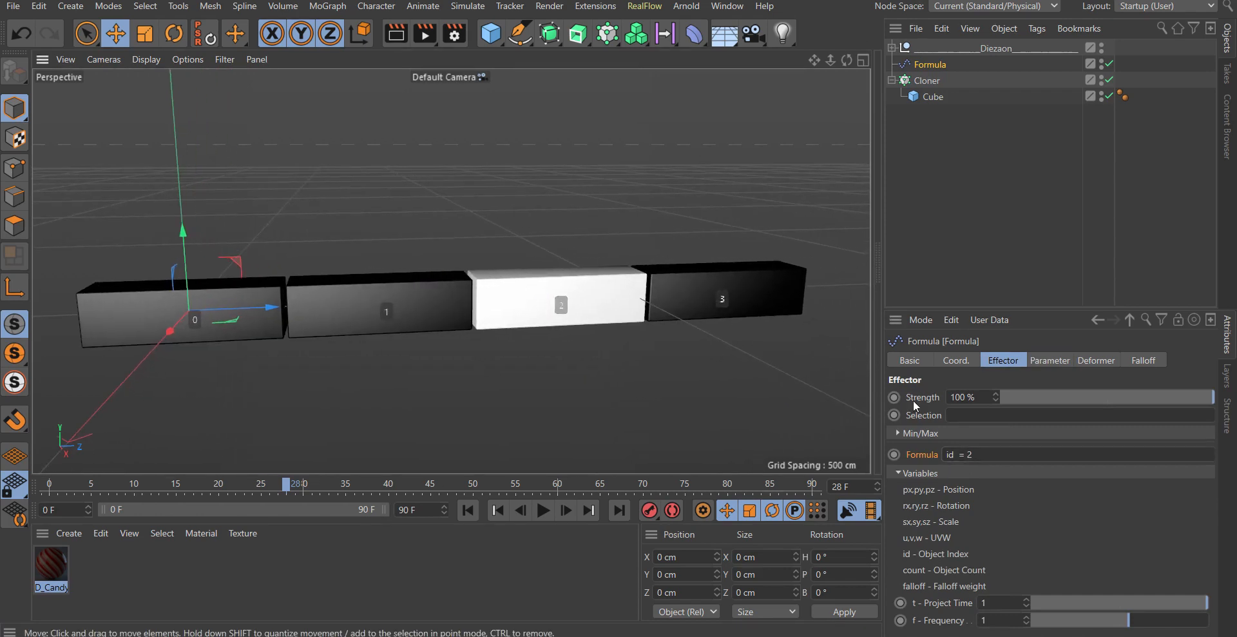
Change the Formula effector's expression to id = 3 to target the last clone
double_click(1003, 462)
type("3")
key("Return")
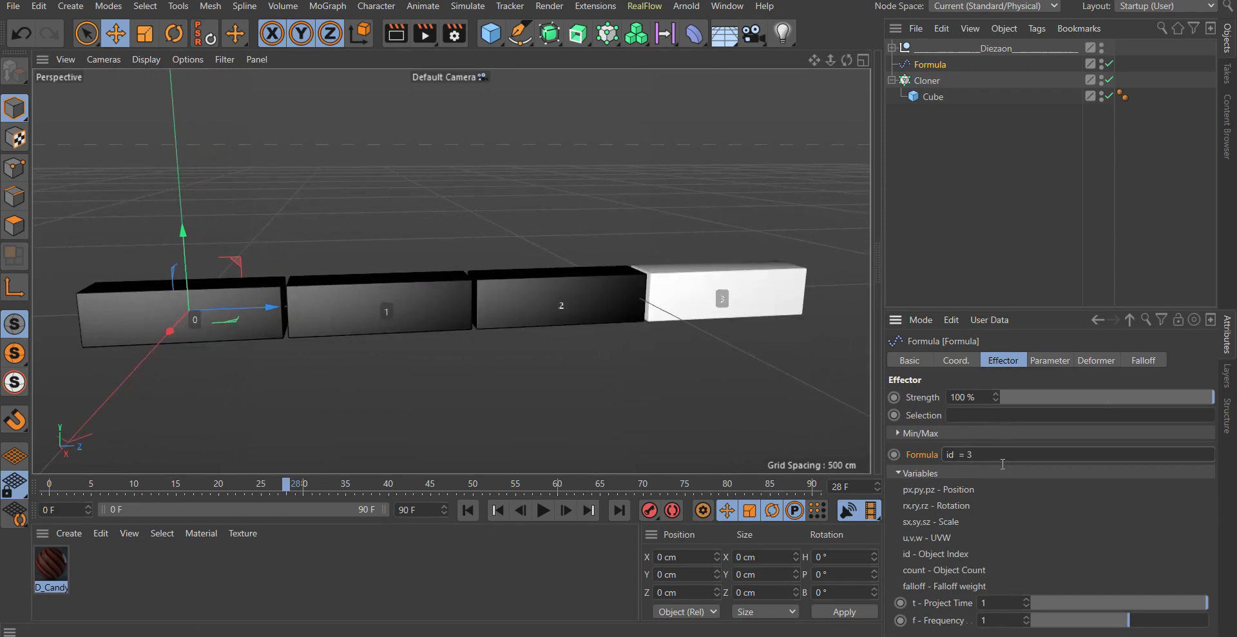
Remove the number from the Formula effector's expression, leaving only id =
key("BackSpace")
key("Return")
left_click_drag(415, 354, 368, 300, "alt")
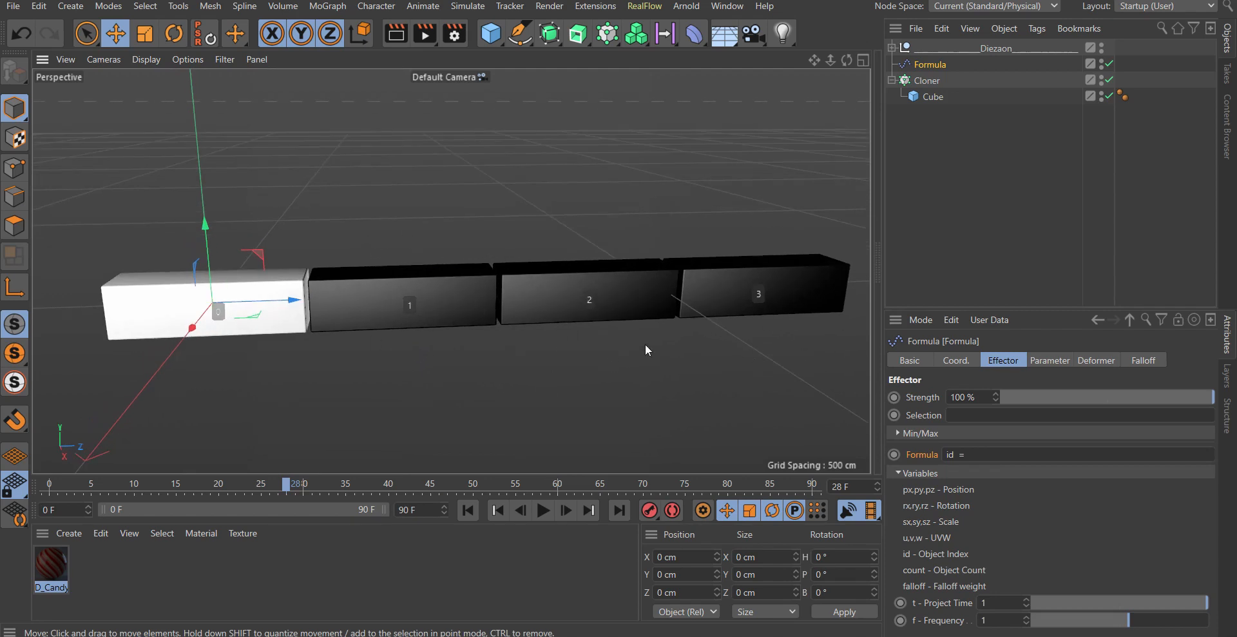
Complete the Formula effector's expression as id = 1 to target the second clone
left_click(1012, 457)
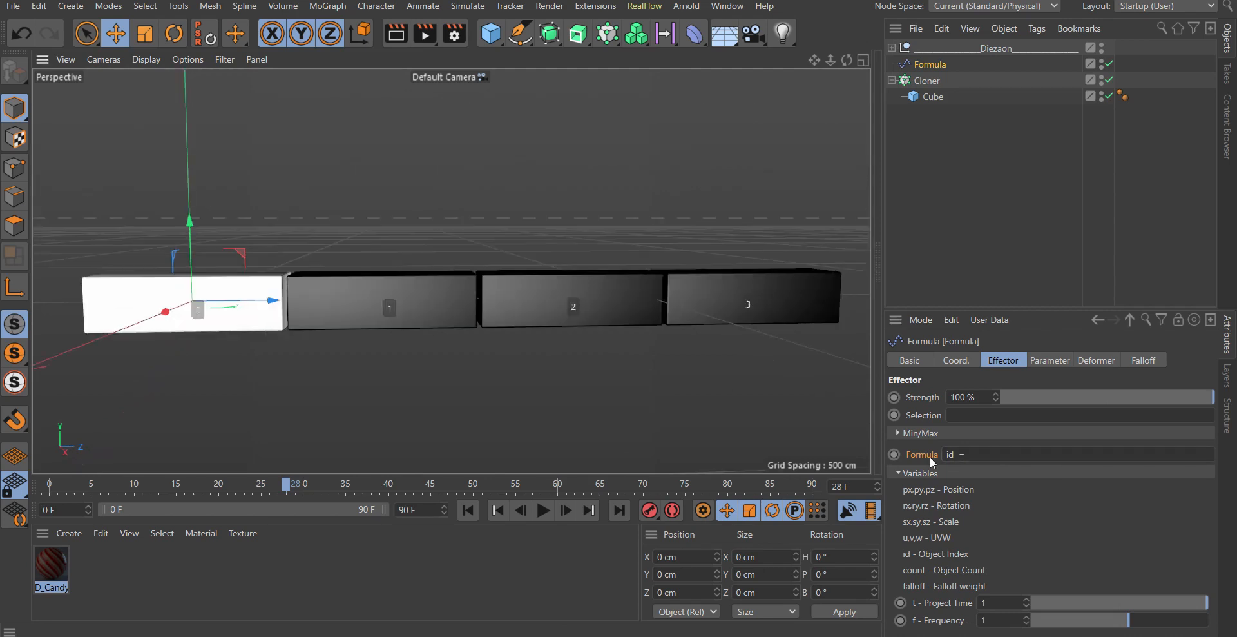
left_click(990, 462)
type("1")
key("Return")
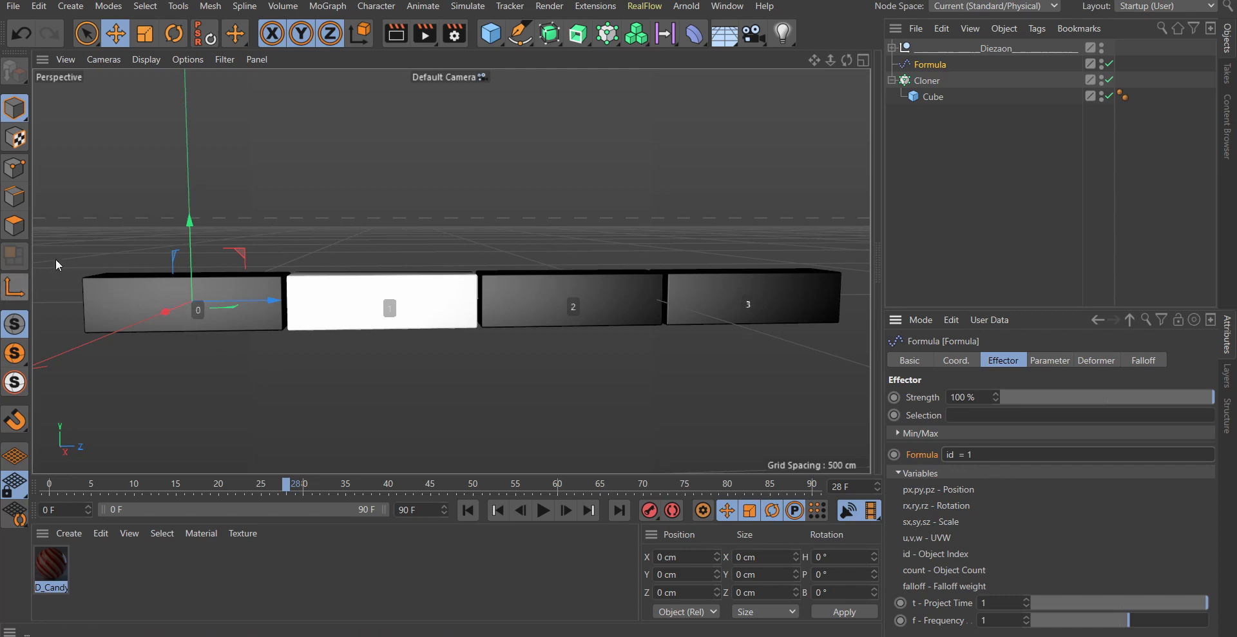
middle_click_drag(174, 327, 223, 326, "alt")
scroll(222, 322, "up", 2)
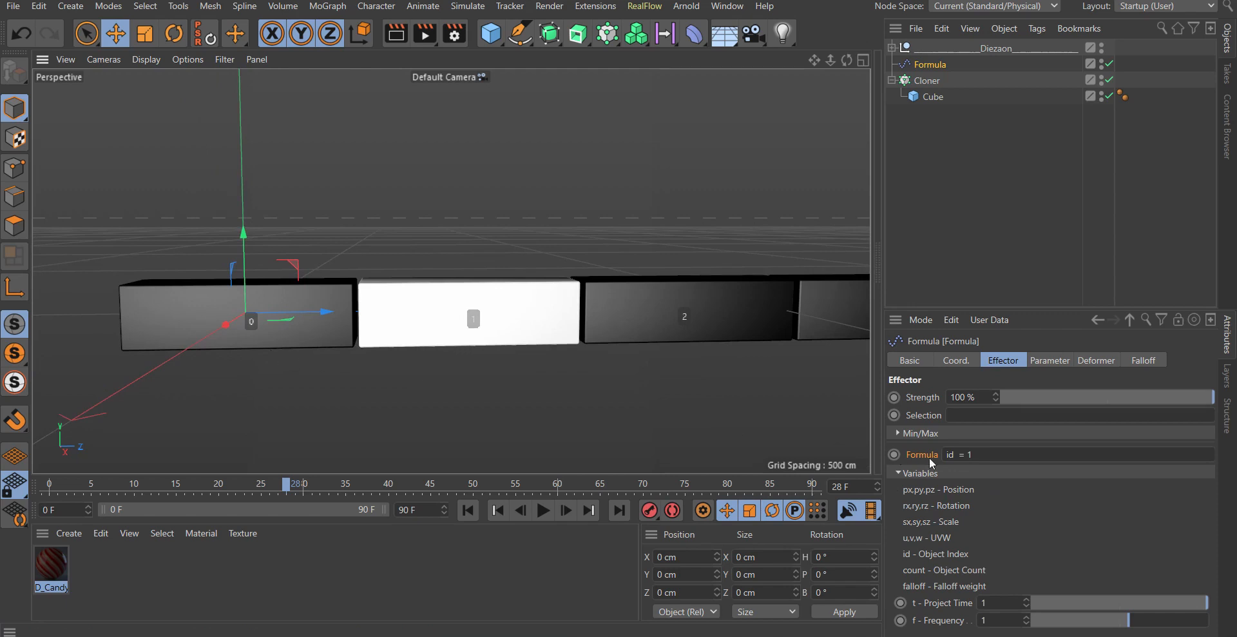
left_click(950, 455)
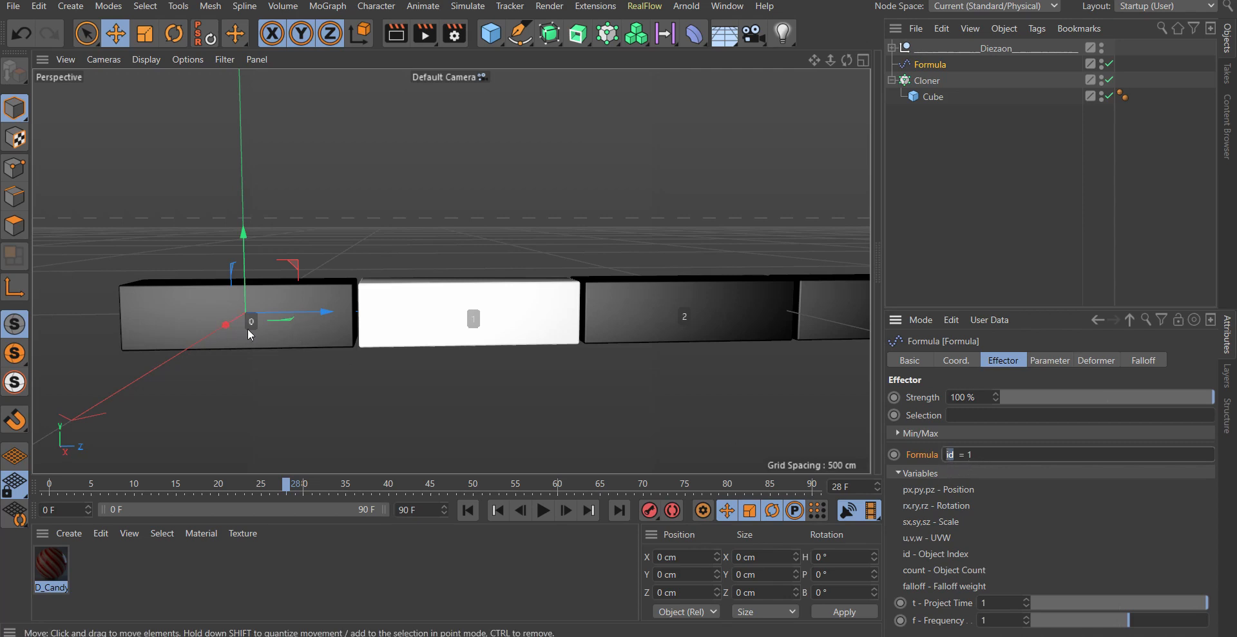
middle_click_drag(500, 382, 381, 398, "alt")
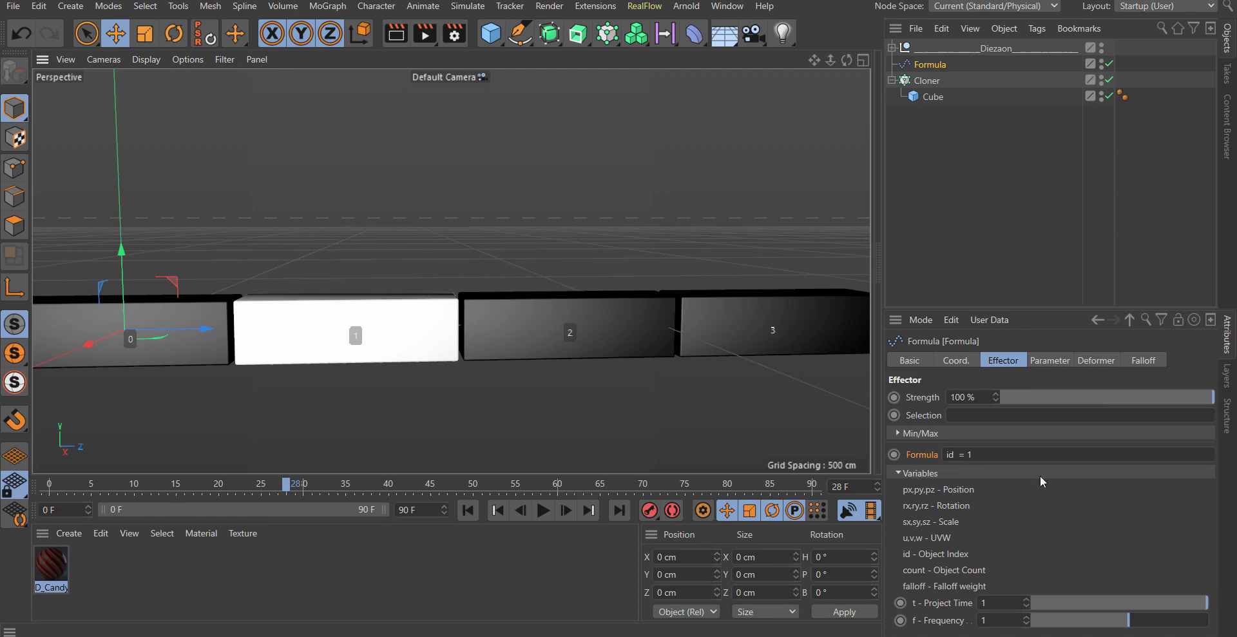
middle_click_drag(536, 331, 464, 342, "alt")
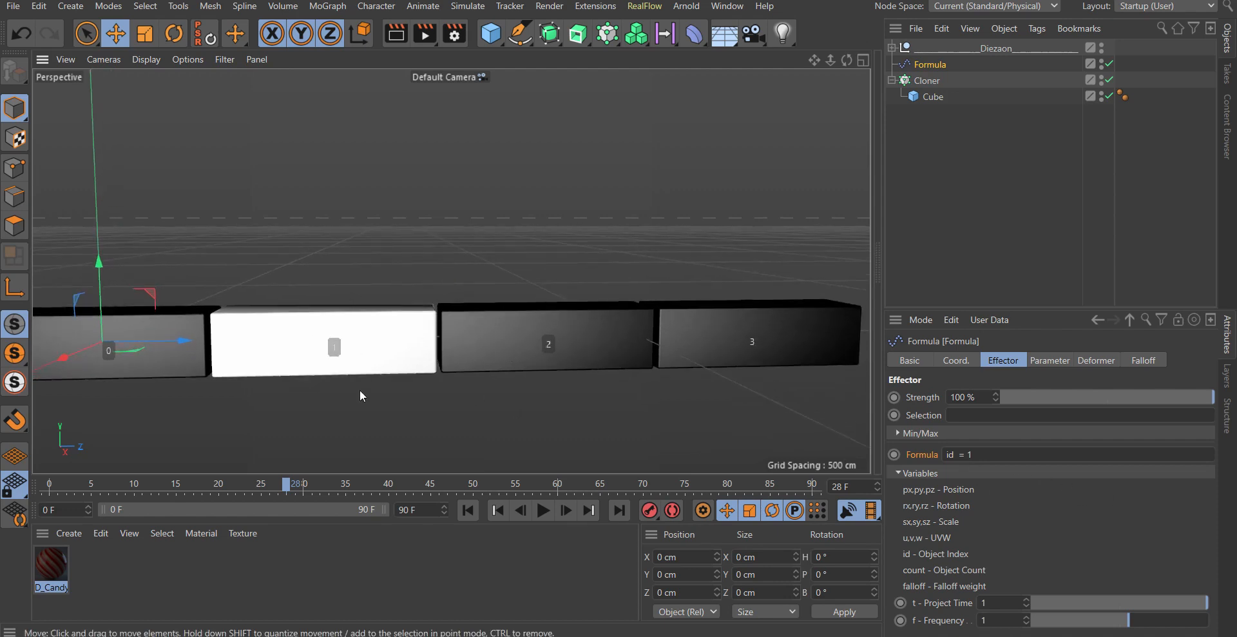
left_click_drag(359, 396, 552, 349, "alt")
left_click_drag(702, 350, 563, 358, "alt")
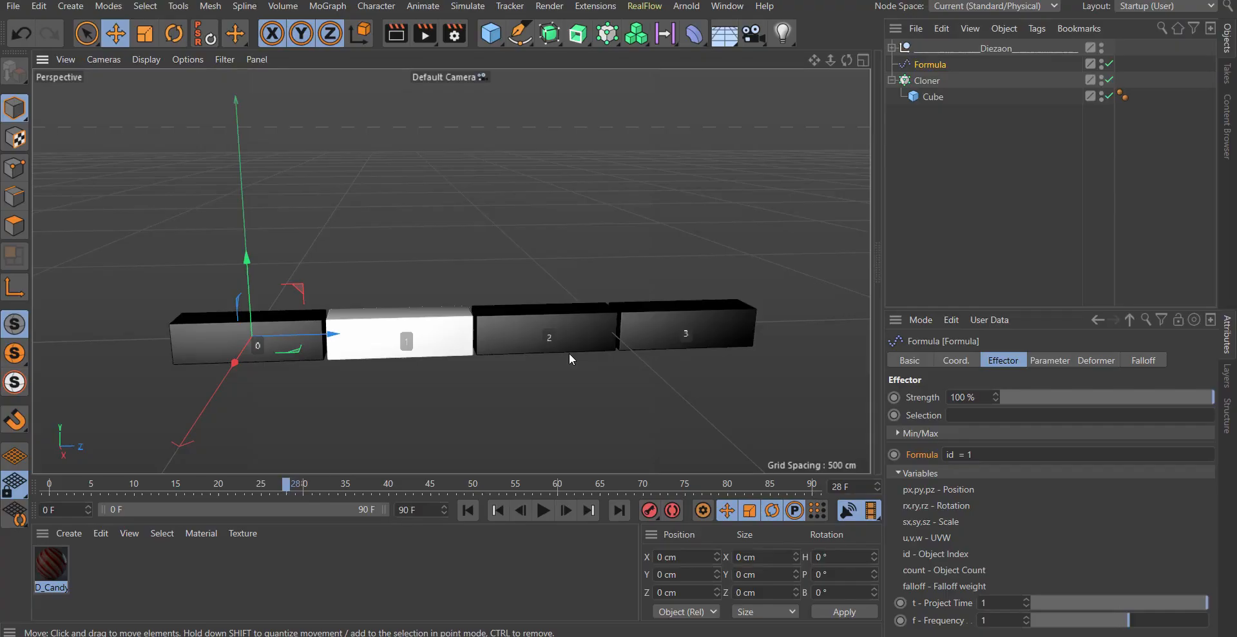
Look up the Formula parameter's help and examine the available variables, mathematical functions and logical operators
middle_click_drag(428, 334, 404, 308, "alt")
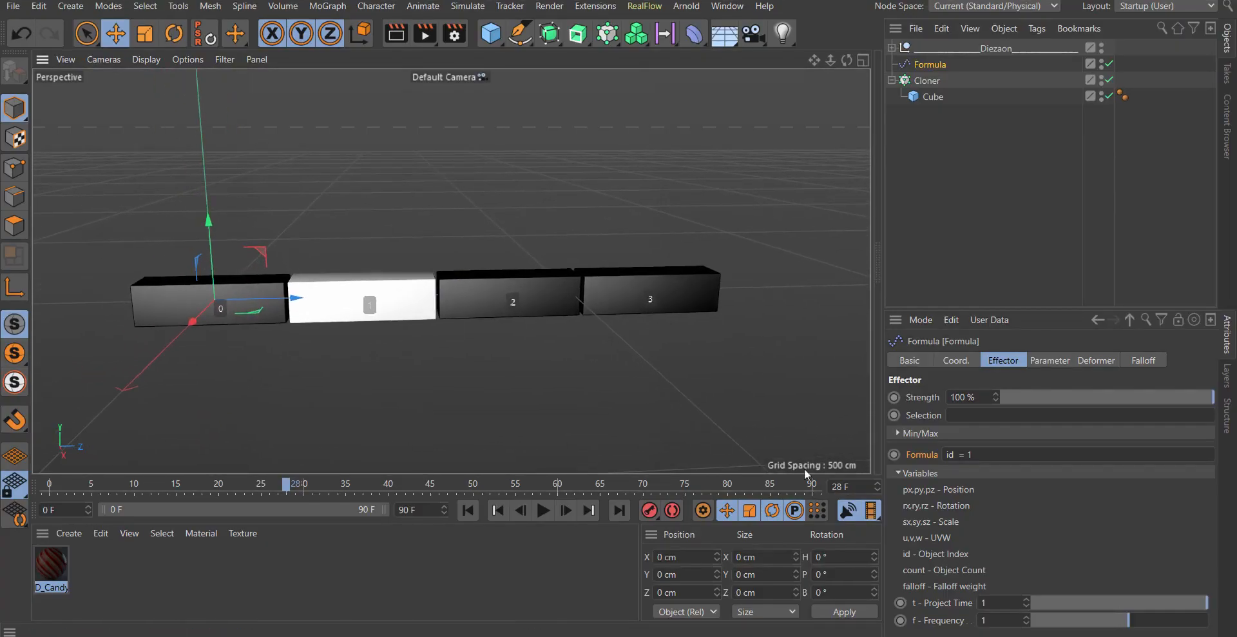
right_click(921, 455)
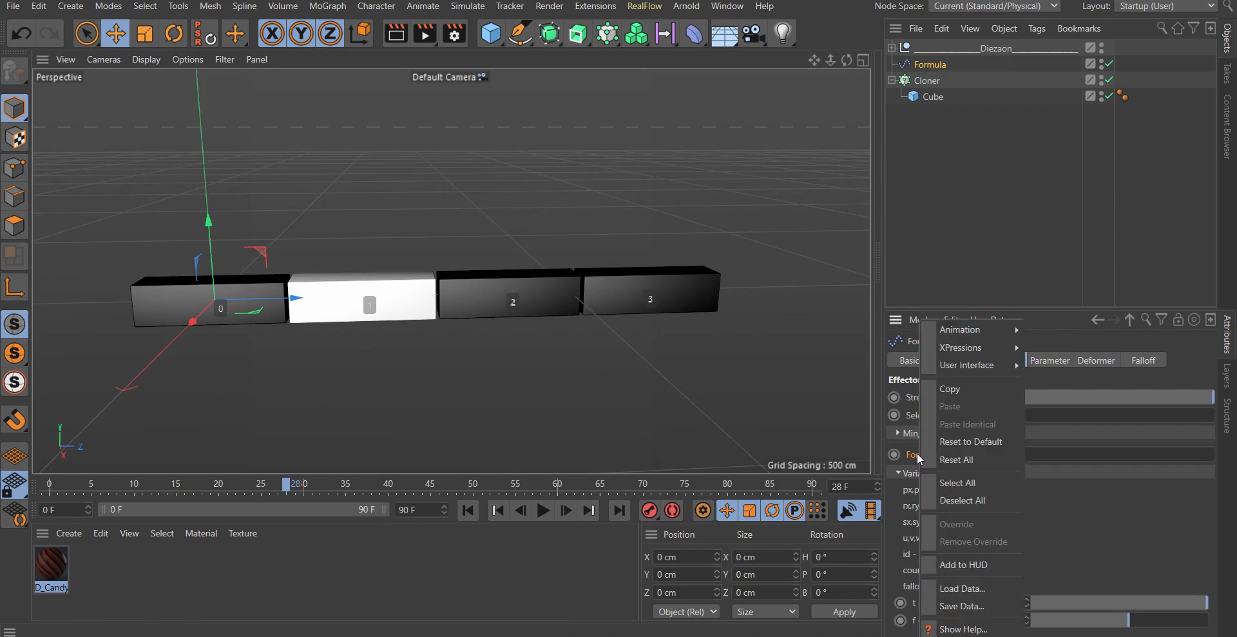
left_click(970, 629)
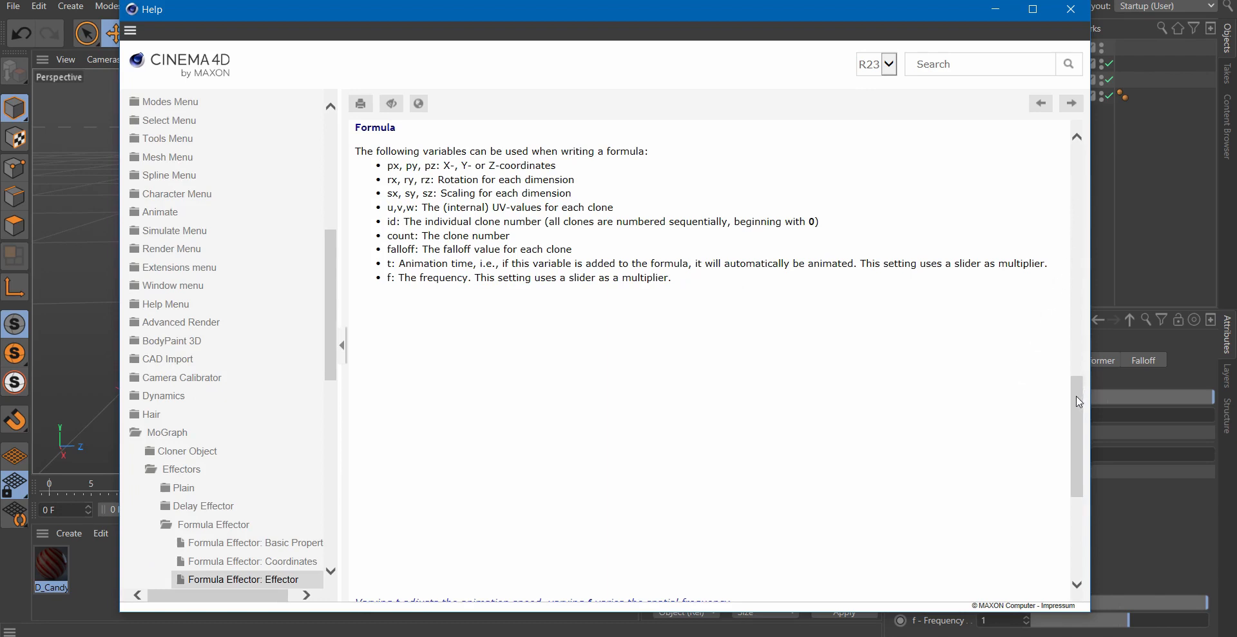
scroll(1077, 413, "down", 3)
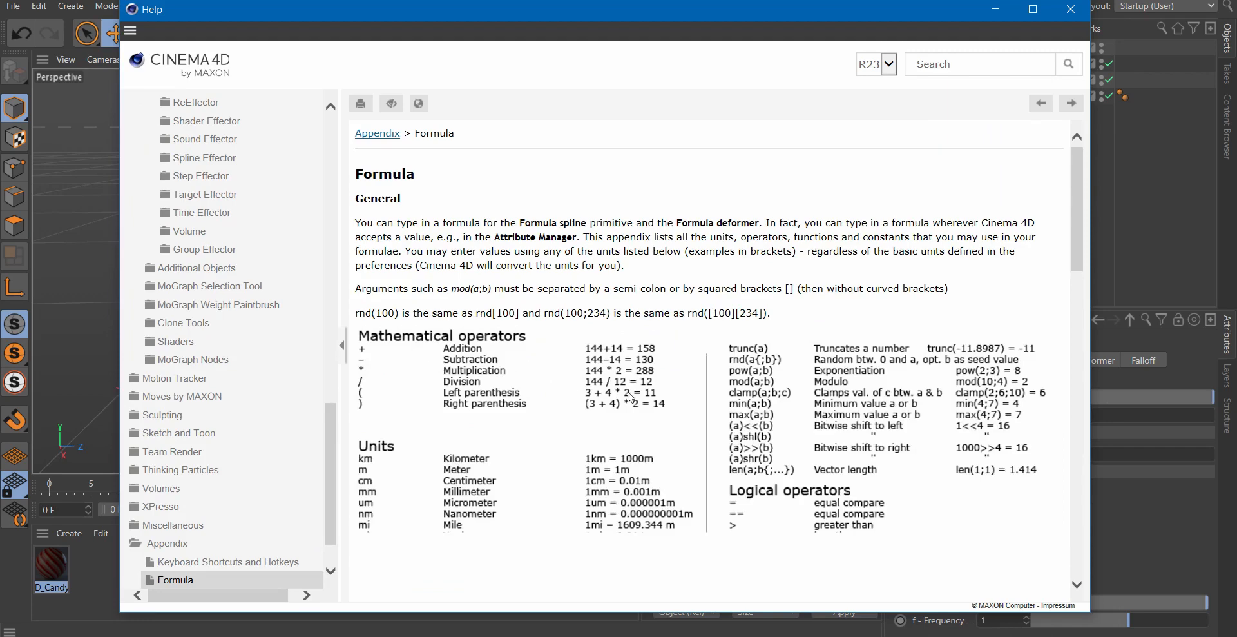
left_click_drag(1081, 228, 1082, 253)
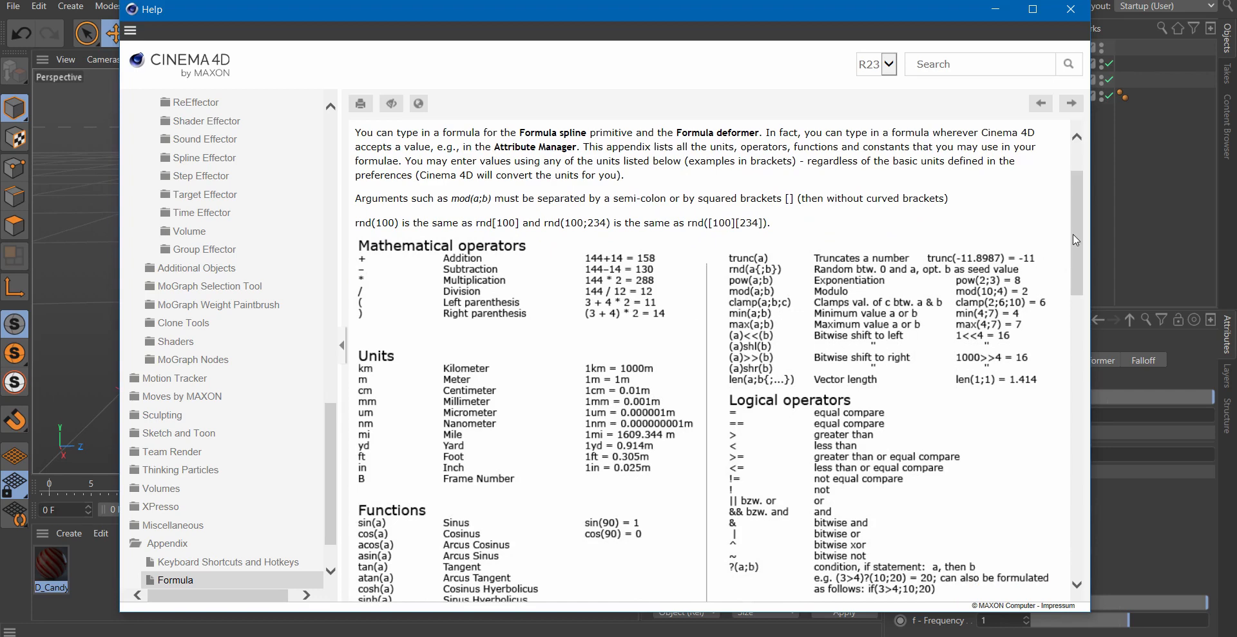
left_click_drag(1077, 232, 1076, 253)
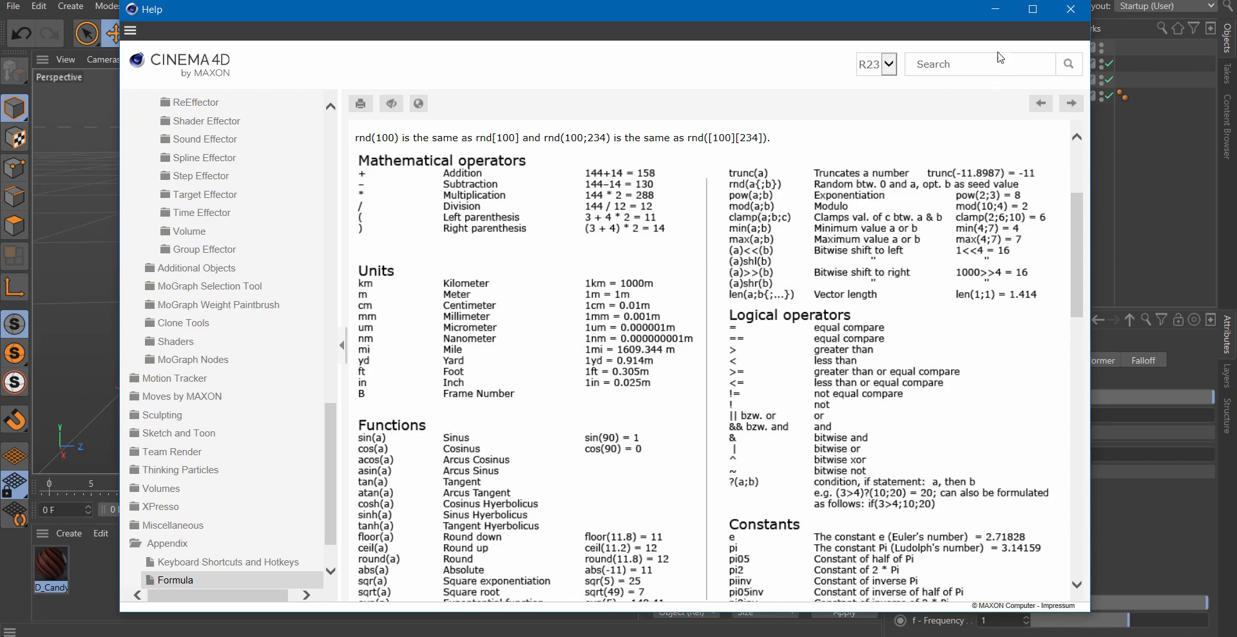
left_click(996, 9)
Replace the Formula effector's expression with mod(id;2) to target every second clone
left_click(1005, 456)
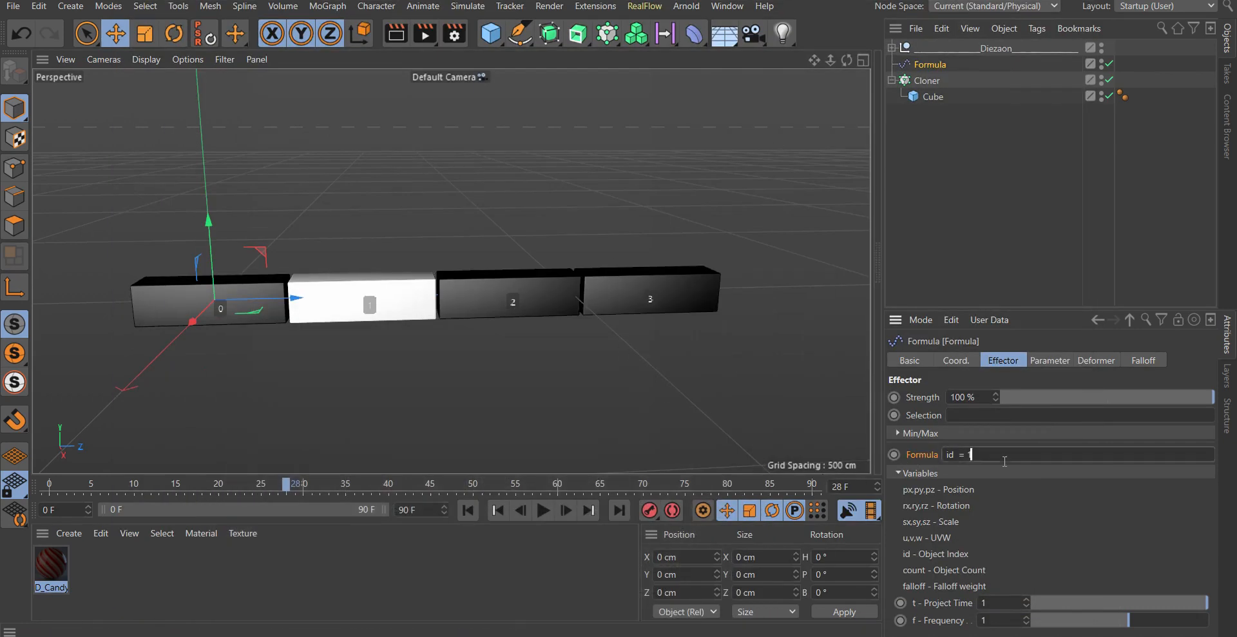
key("ctrl+a")
type("m")
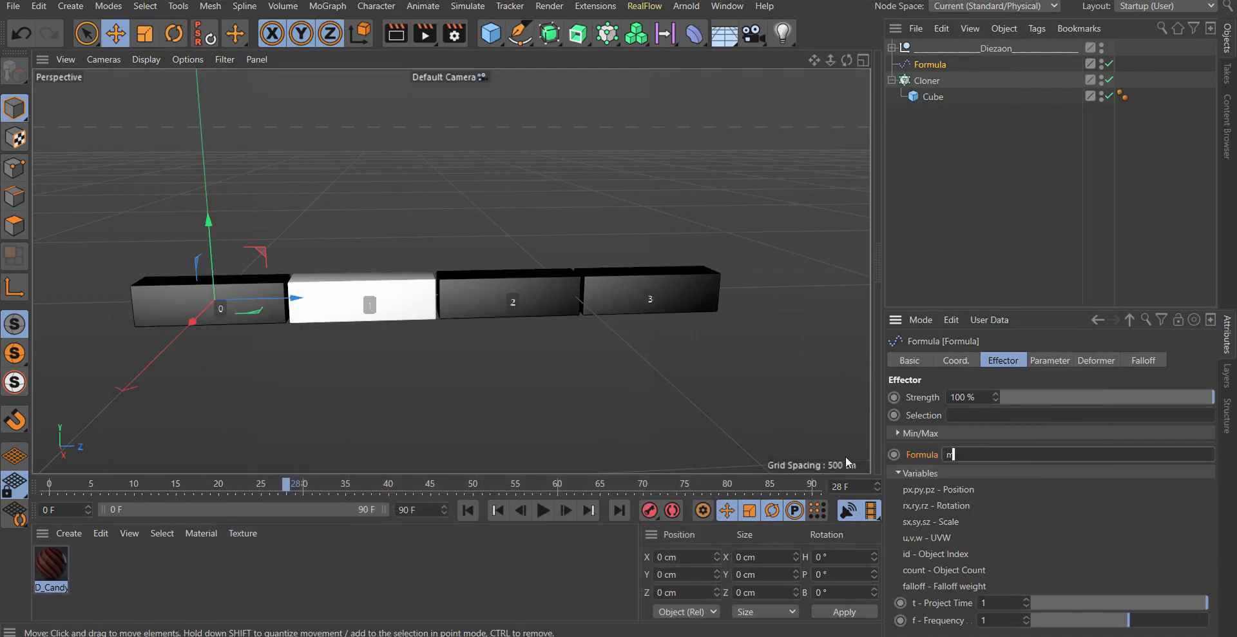
type("od(id;2")
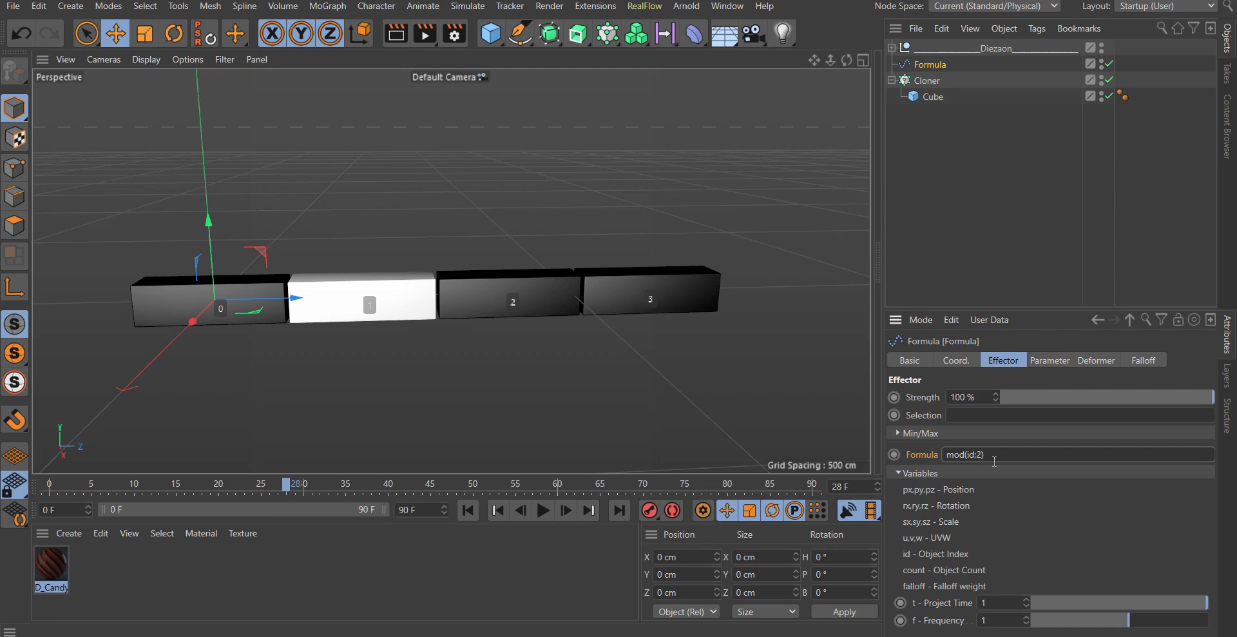
key("Return")
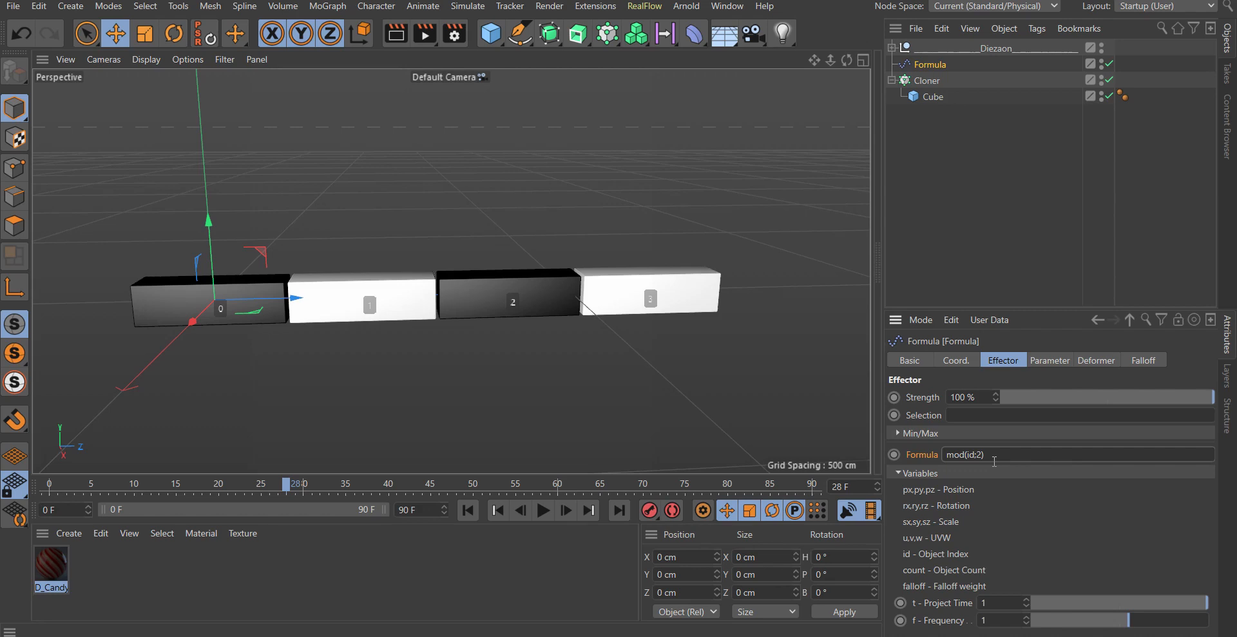
Extend the Formula effector's expression to mod(id;2) = 0 and enable its Position transform
key("Return")
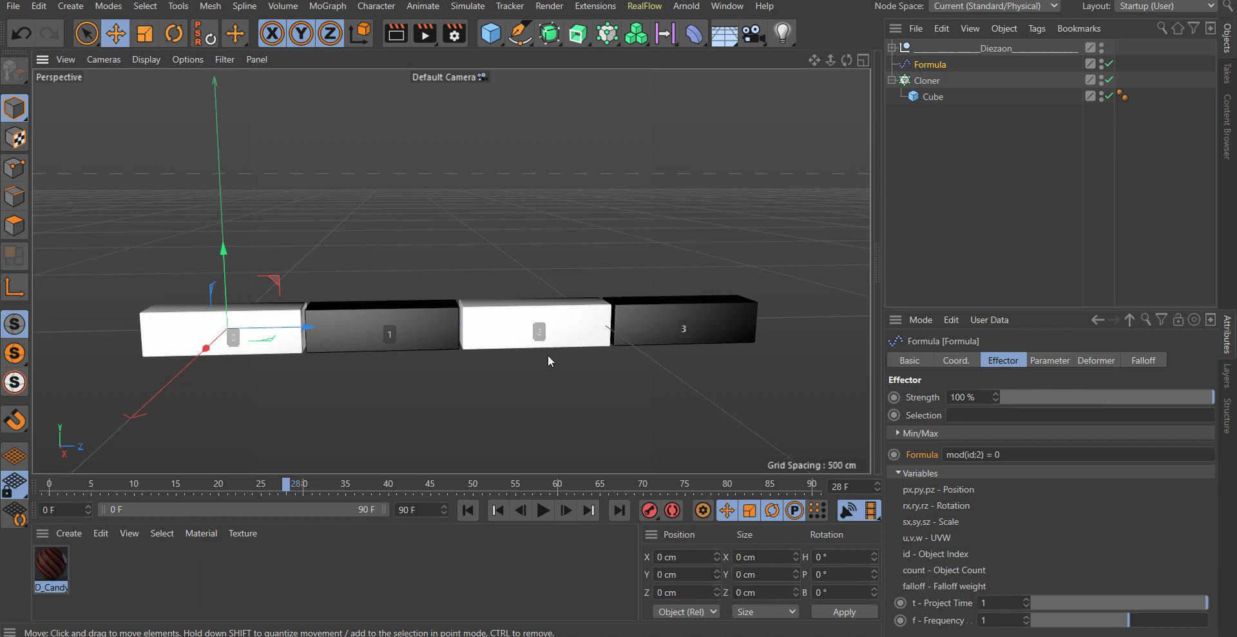
middle_click_drag(408, 291, 387, 285, "alt")
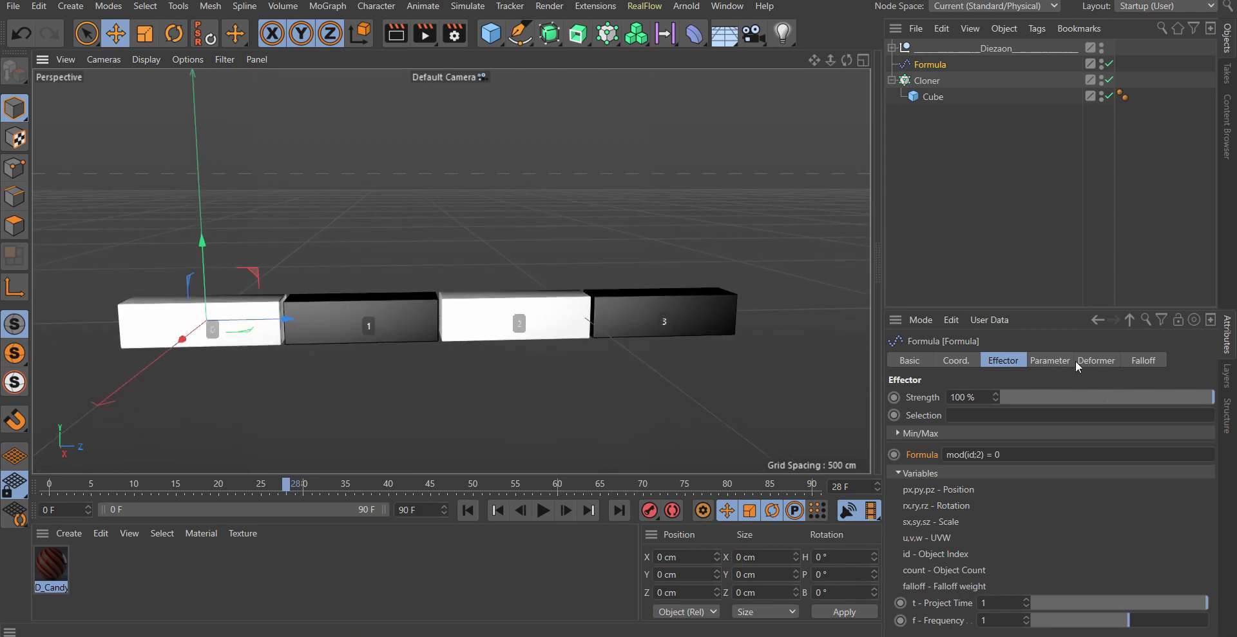
left_click(1050, 360)
left_click(952, 428)
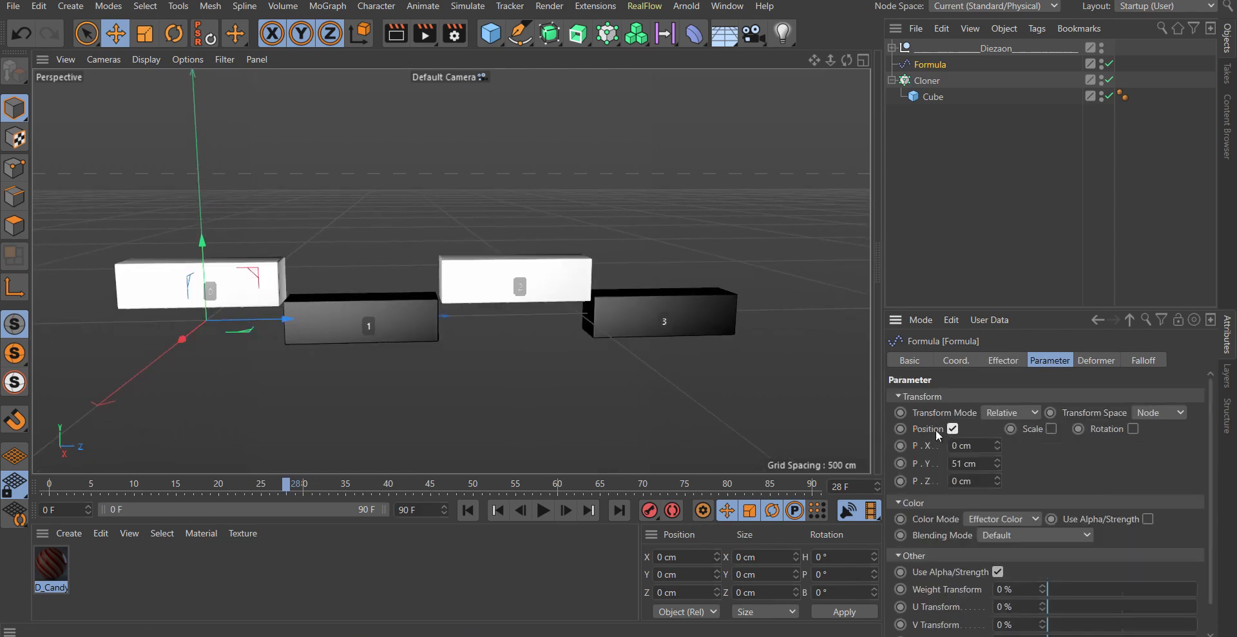
left_click(1005, 360)
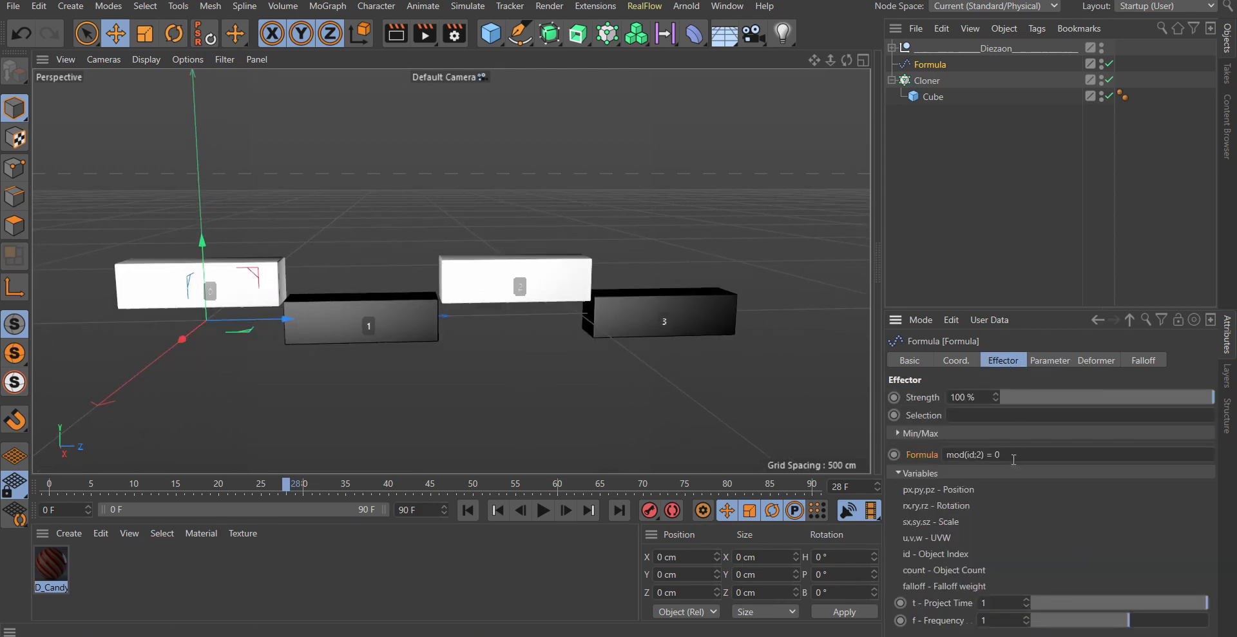
Increase the Cloner's linear clone count to 9
left_click(927, 81)
left_click(1001, 361)
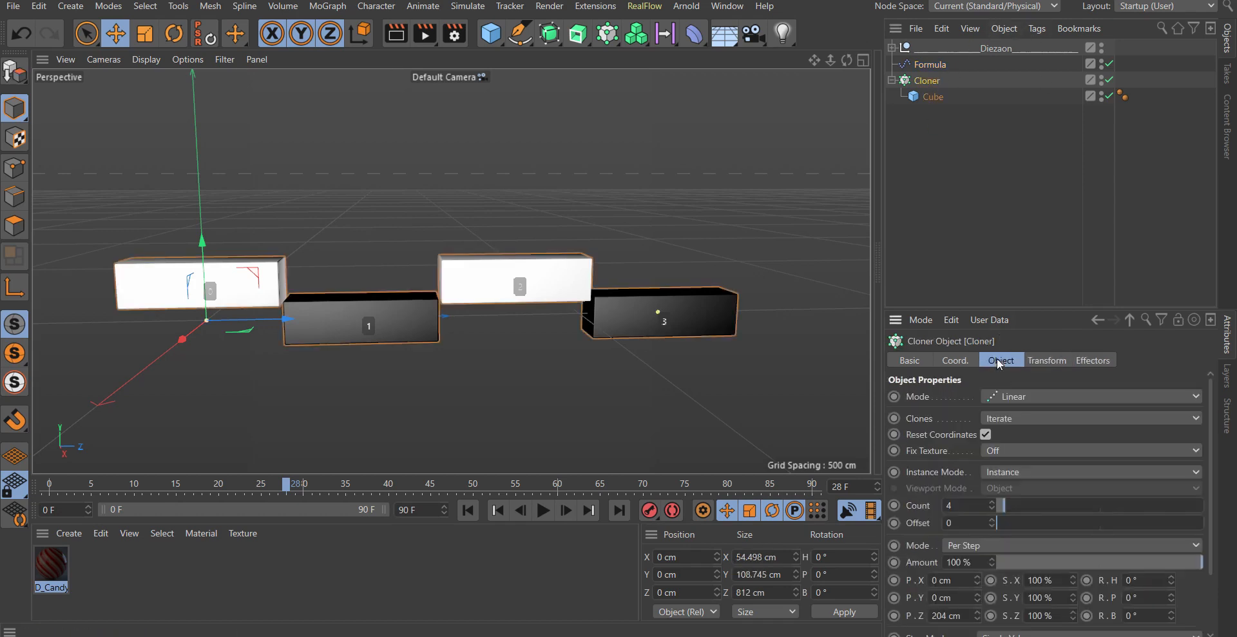
scroll(484, 295, "down", 5)
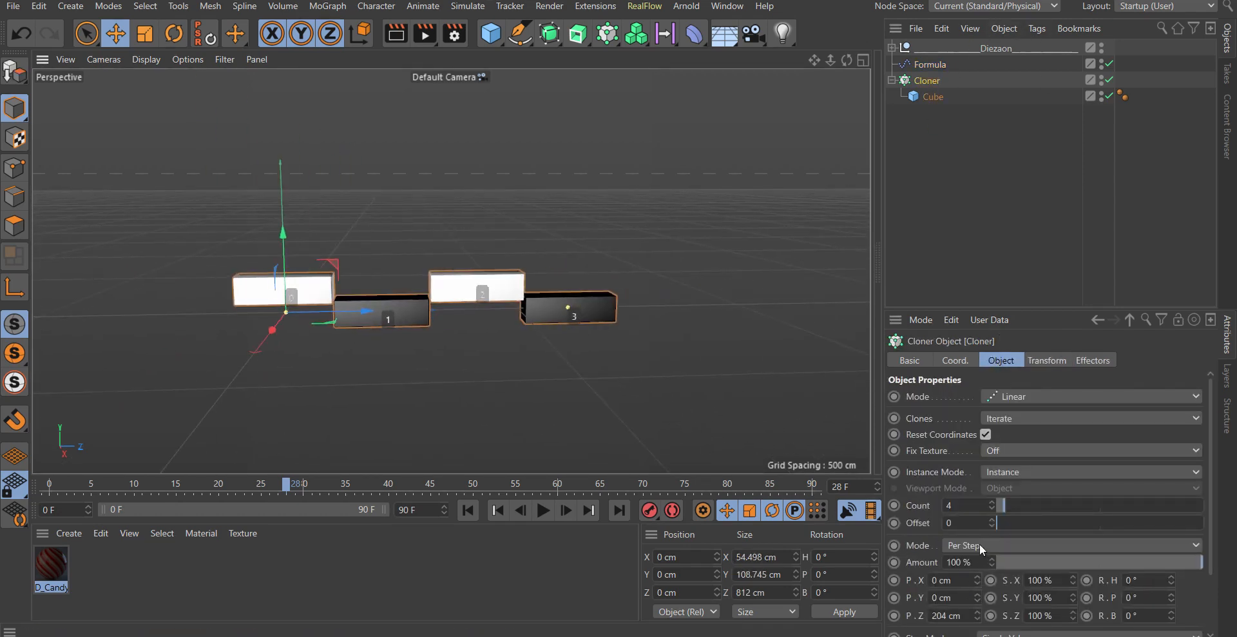
left_click_drag(1007, 505, 1018, 506)
scroll(666, 319, "down", 5)
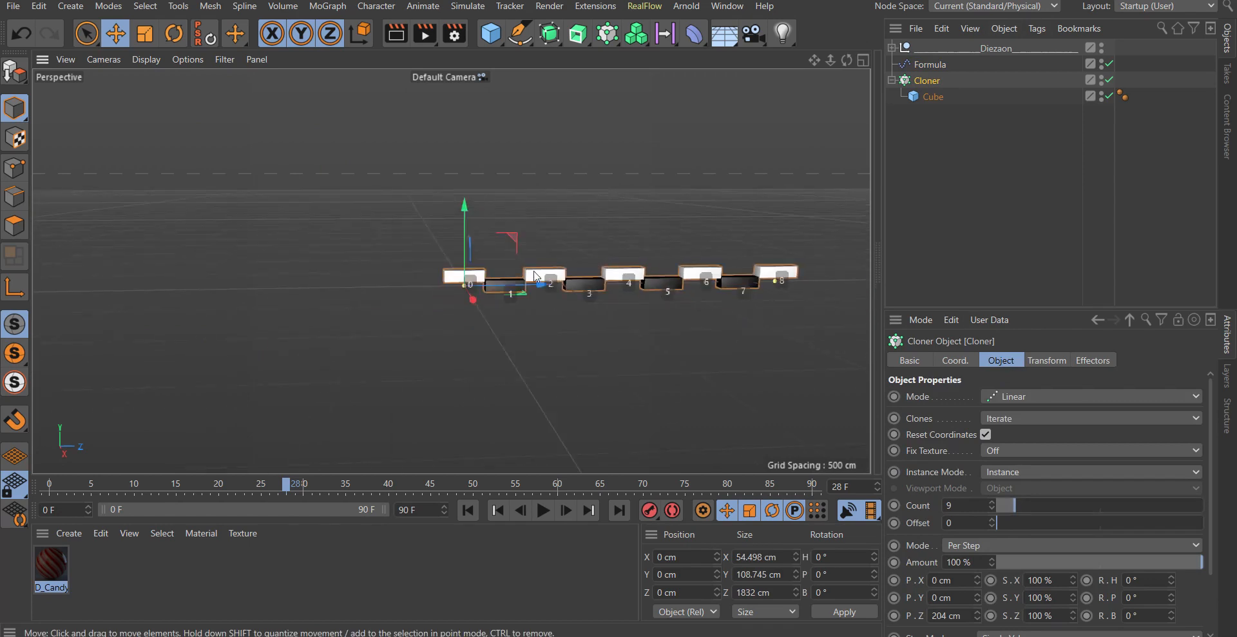
middle_click_drag(629, 304, 461, 303, "alt")
Reduce the Cloner's linear clone count to 4
mouse_move(1017, 500)
left_mouse_down()
mouse_move(1001, 504)
mouse_move(1016, 505)
left_mouse_up()
left_click_drag(373, 266, 484, 256, "alt")
scroll(491, 275, "up", 3)
scroll(484, 255, "up", 1)
left_click_drag(1016, 506, 992, 508)
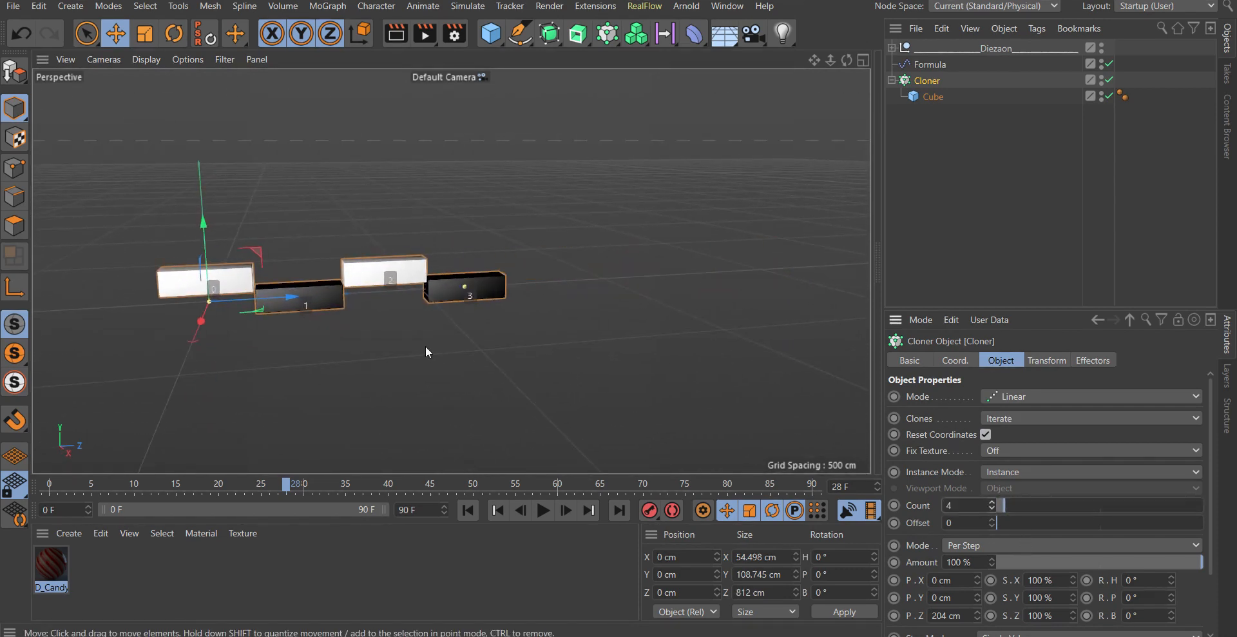
Set the Cloner's linear clone count to 6
mouse_move(425, 346)
left_mouse_down("alt")
mouse_move(466, 319)
mouse_move(547, 357)
mouse_move(521, 334)
mouse_move(535, 344)
left_mouse_up("alt")
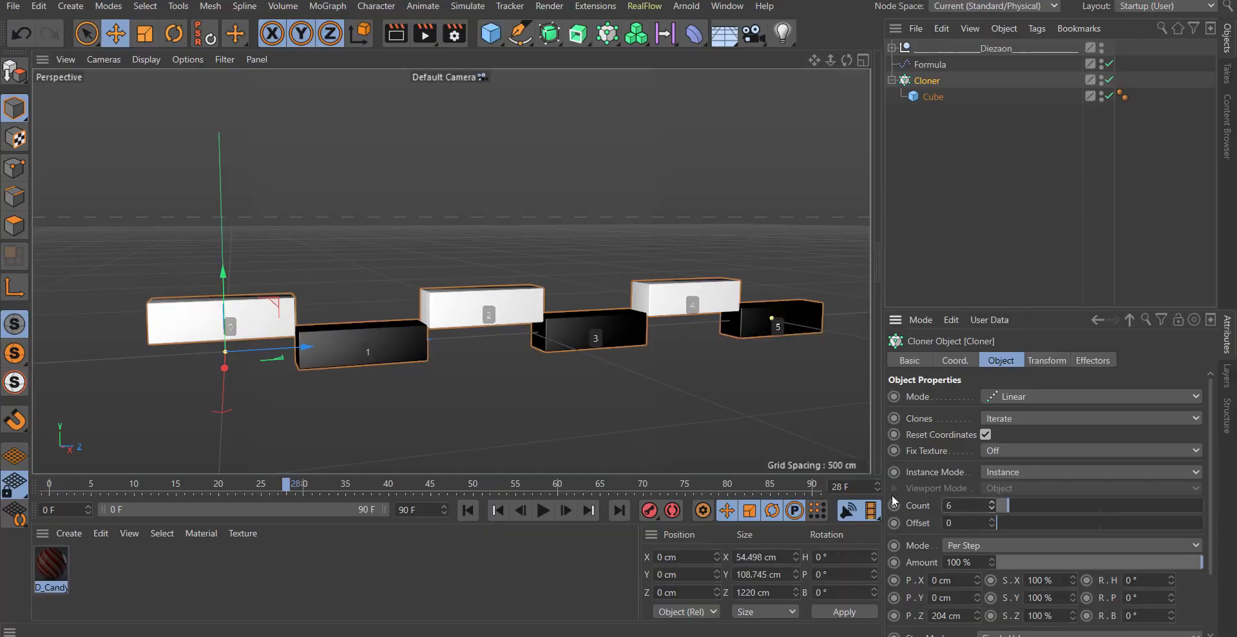
middle_click_drag(498, 322, 472, 327, "alt")
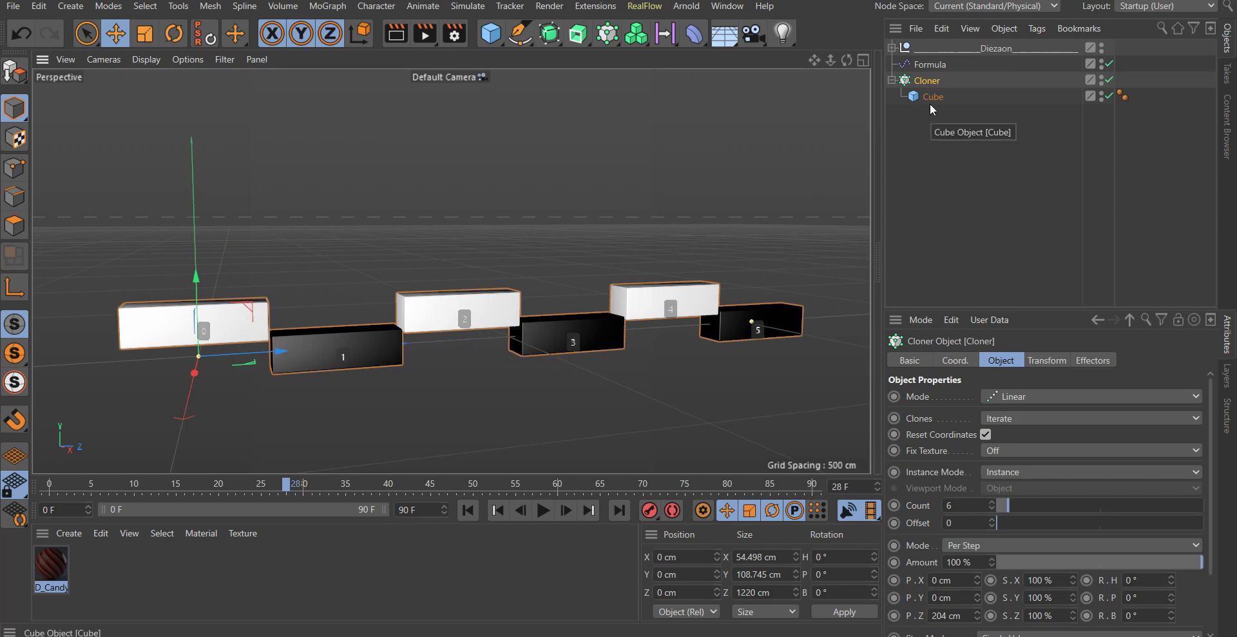
Expand the Diezaon group in the object hierarchy and make its head mesh visible in the viewport
left_click(892, 47)
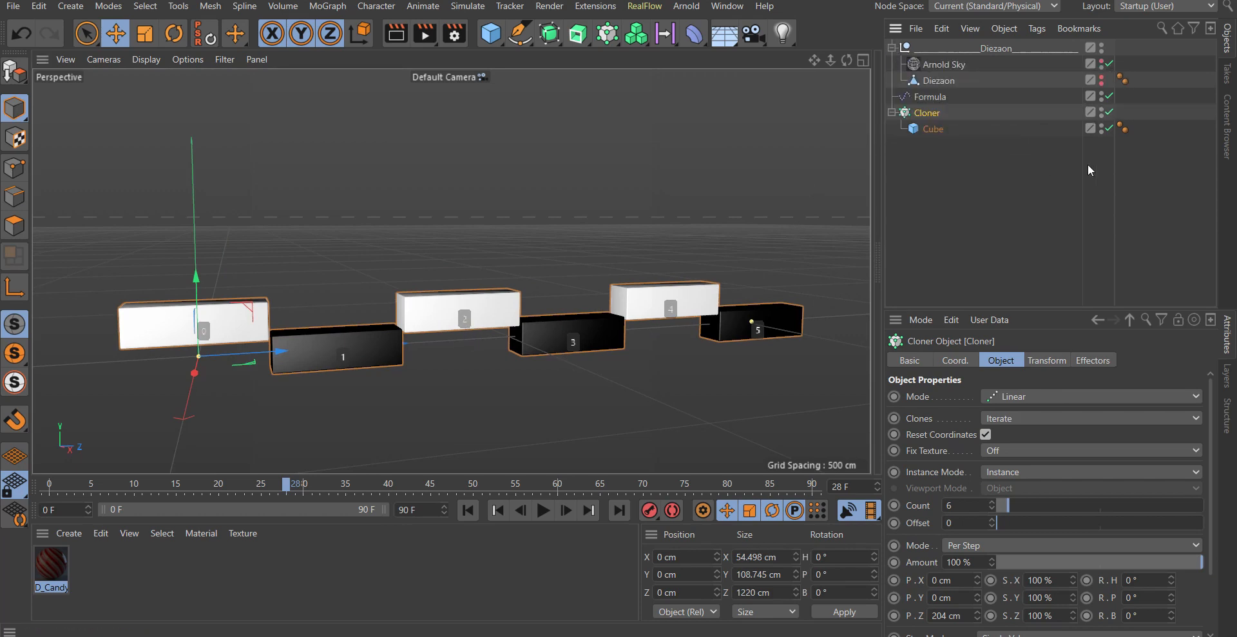
left_click(1101, 84, "alt")
middle_click_drag(430, 286, 526, 204, "alt")
right_click_drag(355, 226, 386, 228, "alt")
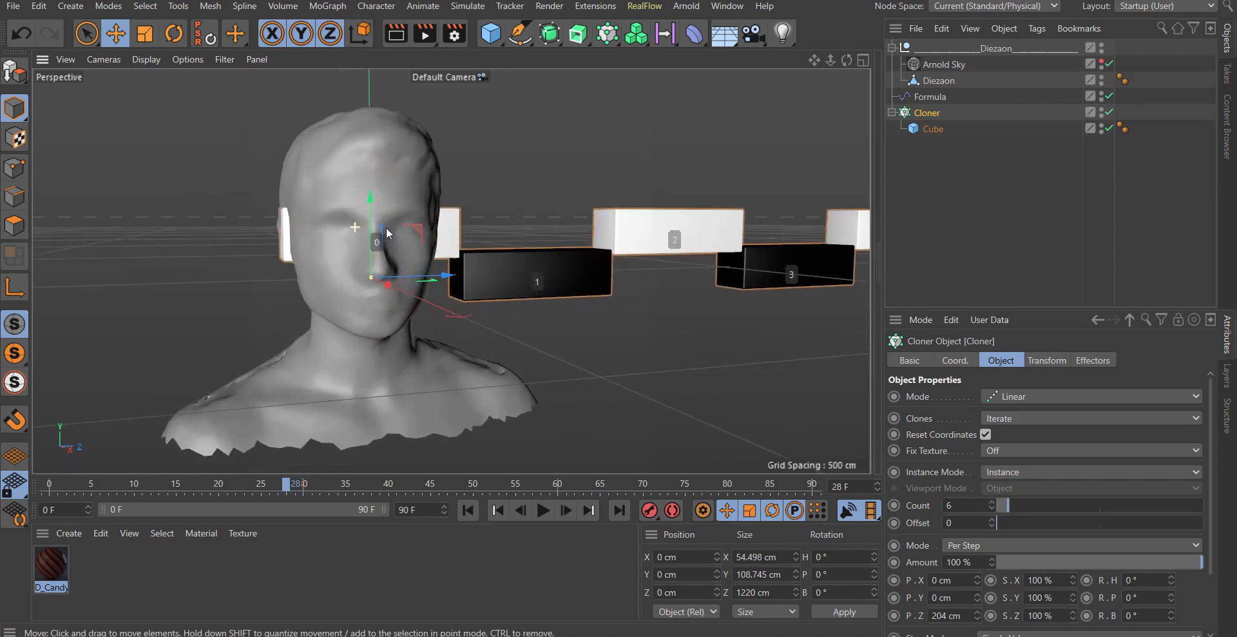
mouse_move(387, 233)
left_mouse_down("alt")
mouse_move(449, 246)
mouse_move(401, 241)
left_mouse_up("alt")
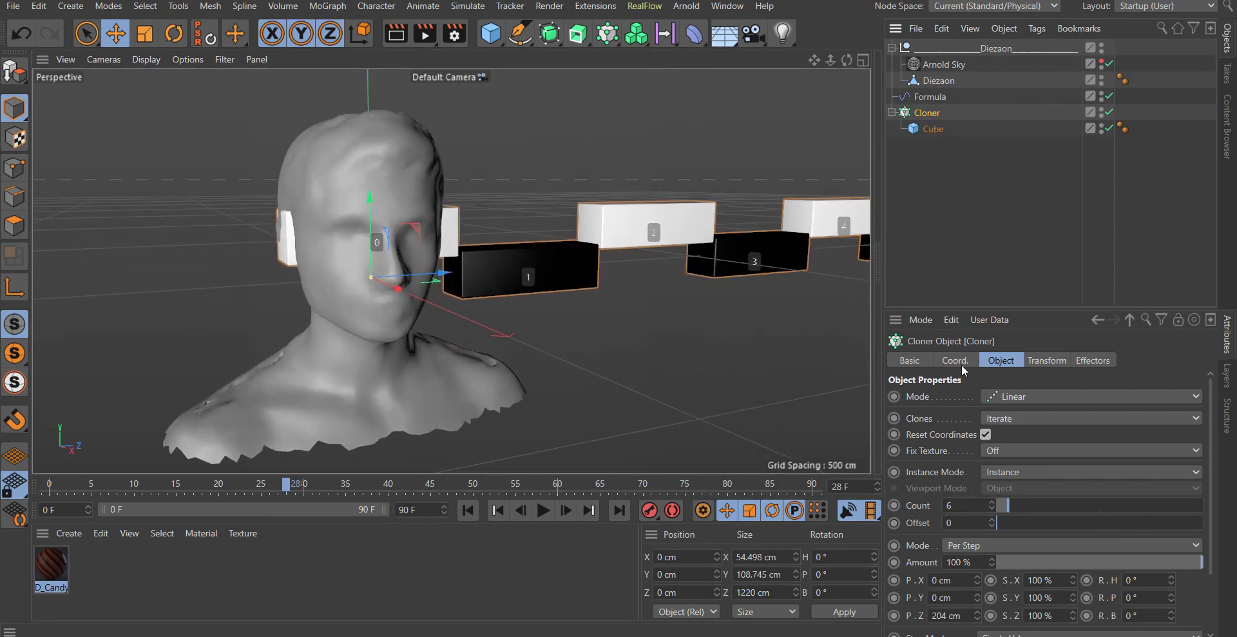
Switch the Cloner's mode to Object and assign the Diezaon head mesh as its distribution object
left_click(996, 397)
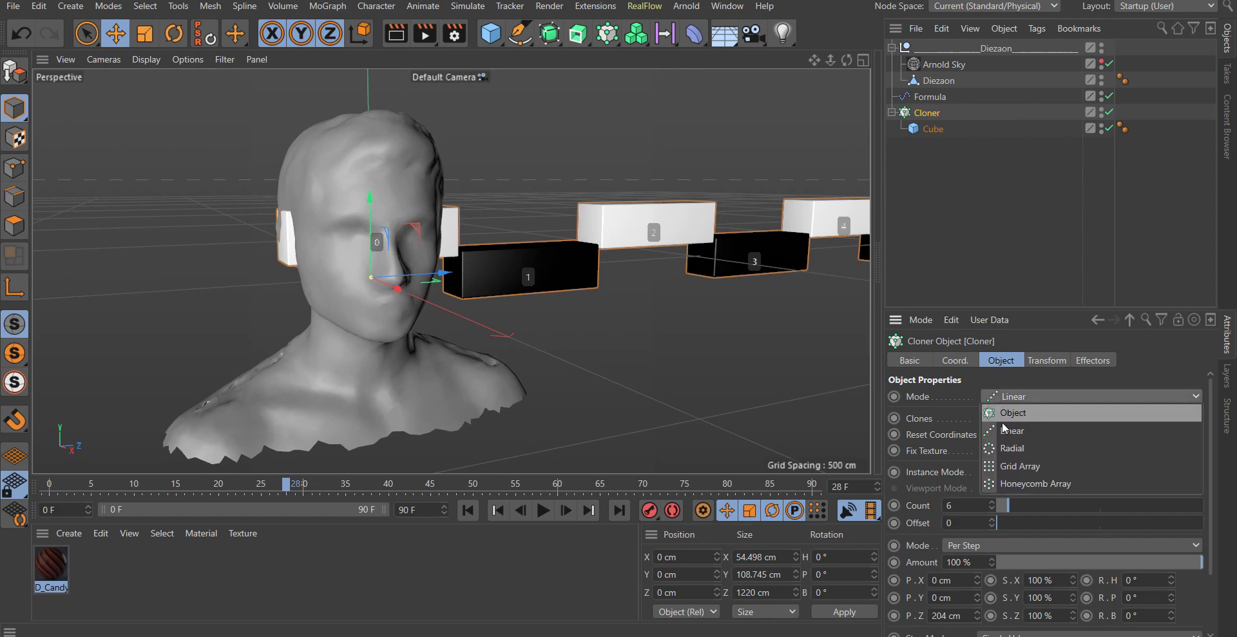
left_click(1003, 422)
left_click_drag(939, 80, 1031, 506)
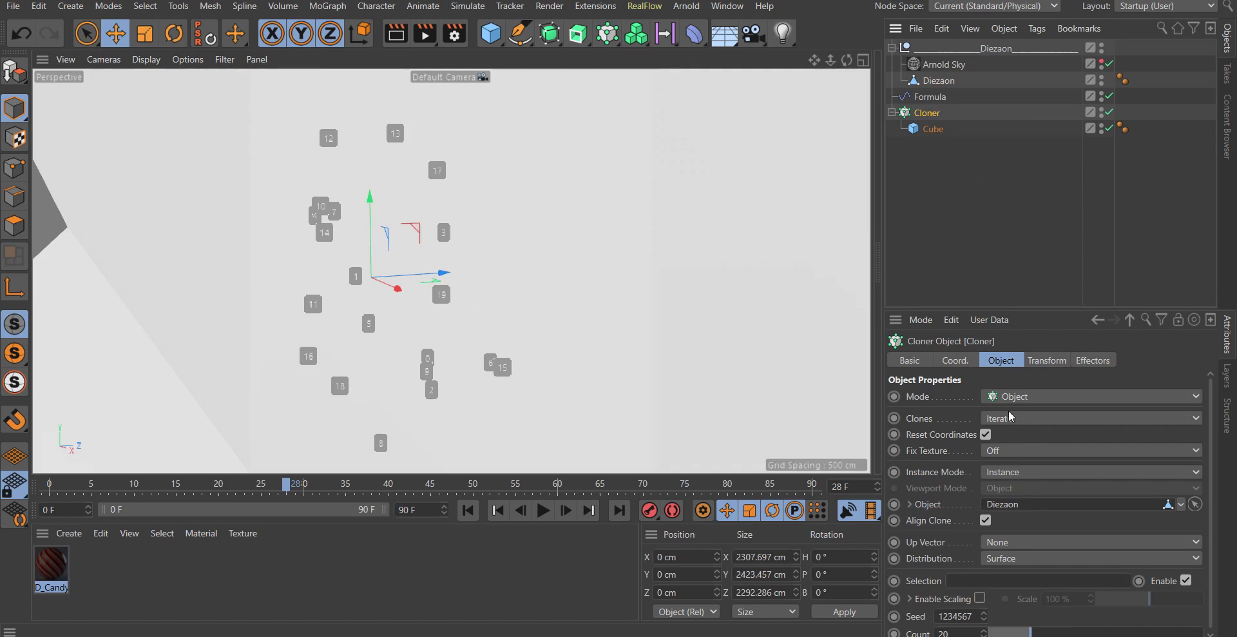
Set the cloned Cube's X, Y and Z sizes to 20 cm each
left_click(933, 129)
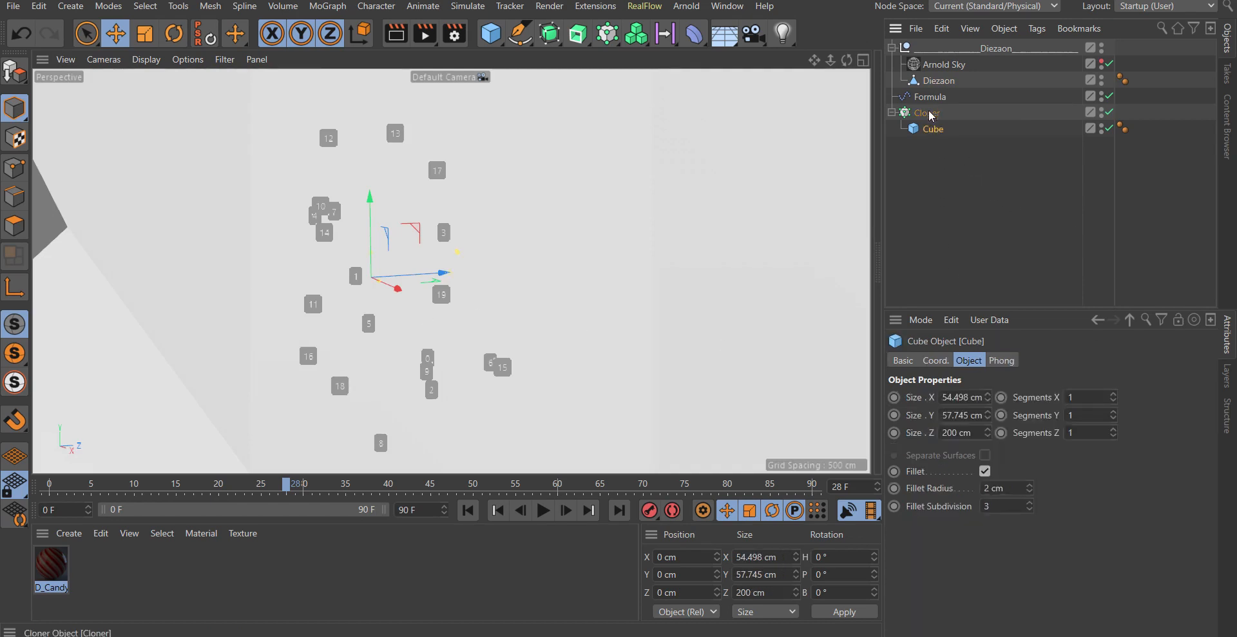
double_click(962, 436)
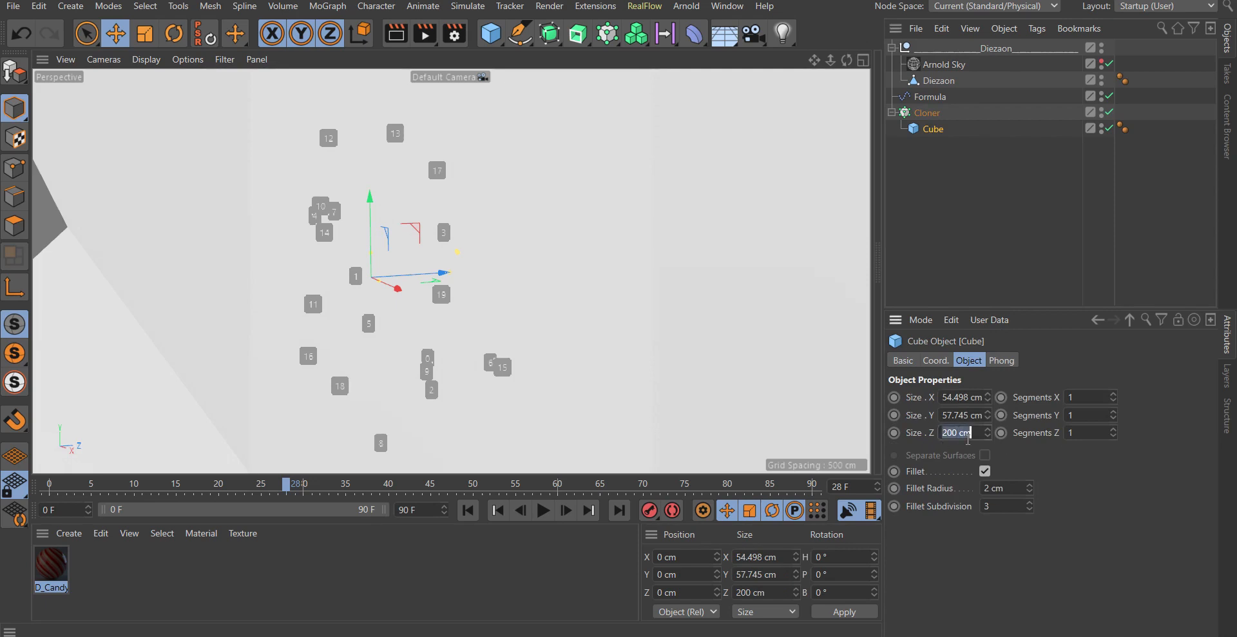
type("20")
double_click(963, 418)
type("20")
double_click(964, 401)
type("20")
key("Return")
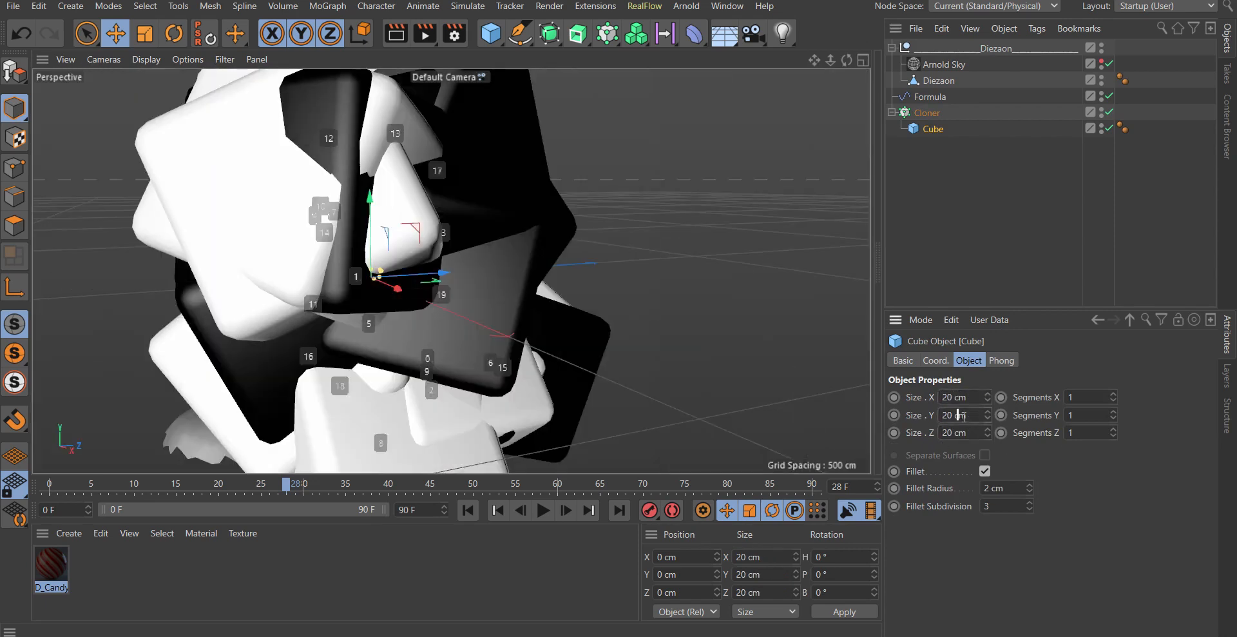
Reduce the cloned Cube's X, Y and Z sizes to 10 cm each
type("10")
double_click(959, 415)
type("10")
double_click(960, 397)
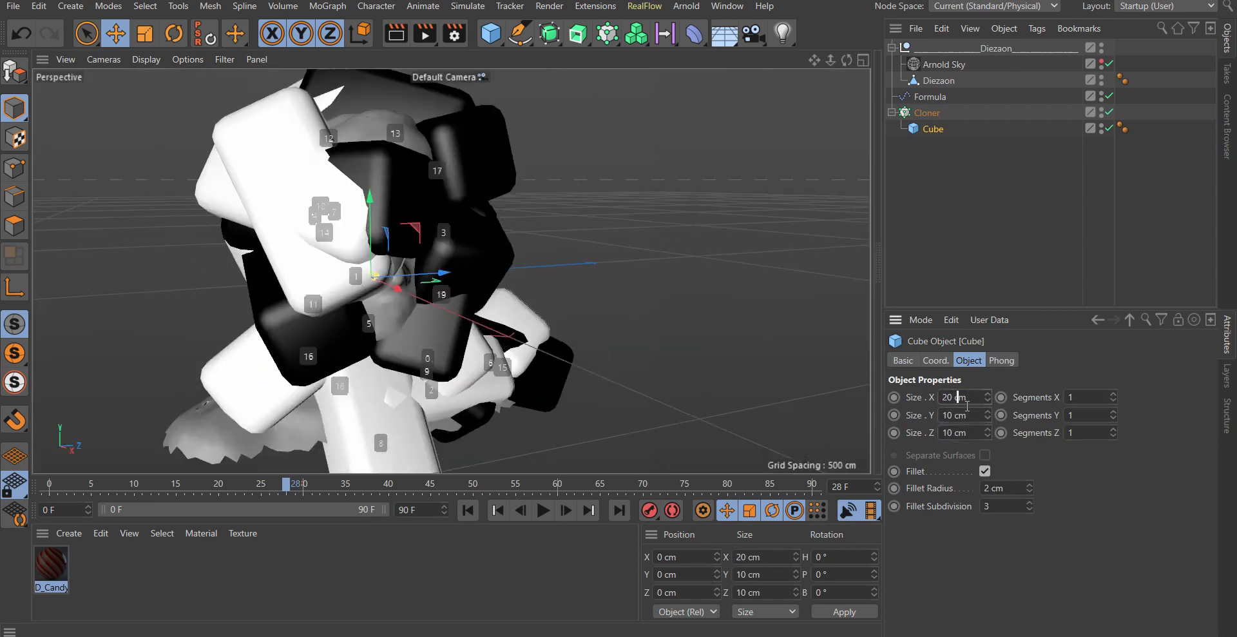
type("10")
left_click(959, 416)
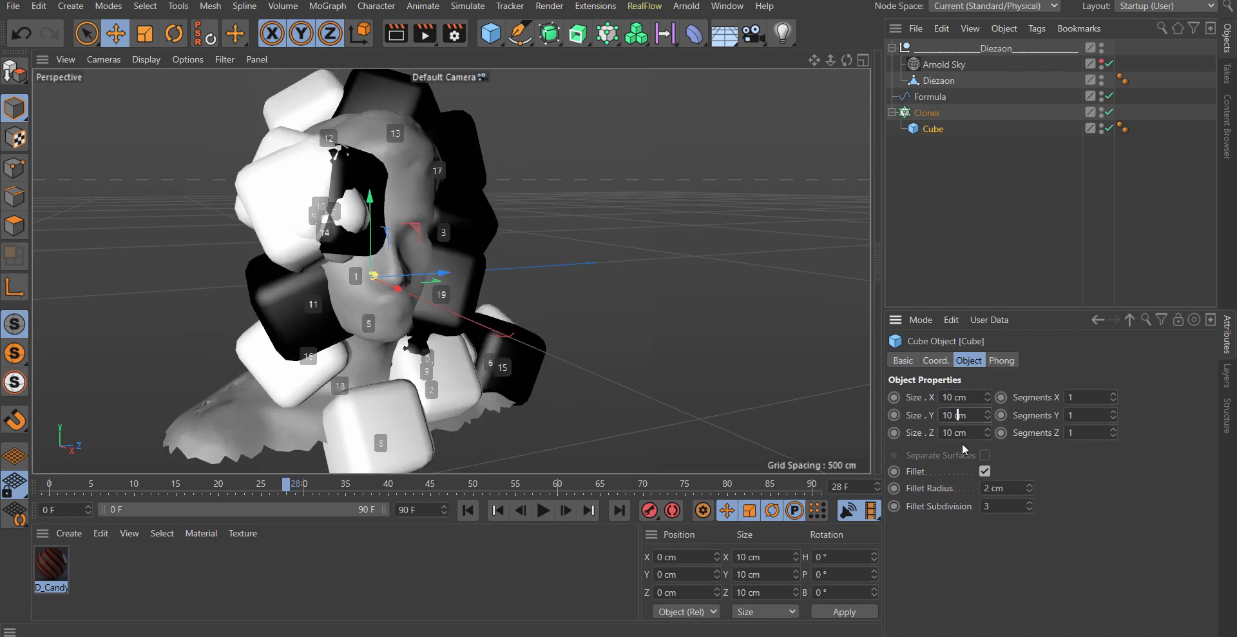
Set the cloned Cube's X, Y and Z sizes to 2 cm each and turn off its fillet
double_click(963, 432)
type("2")
double_click(963, 415)
type("2")
double_click(965, 399)
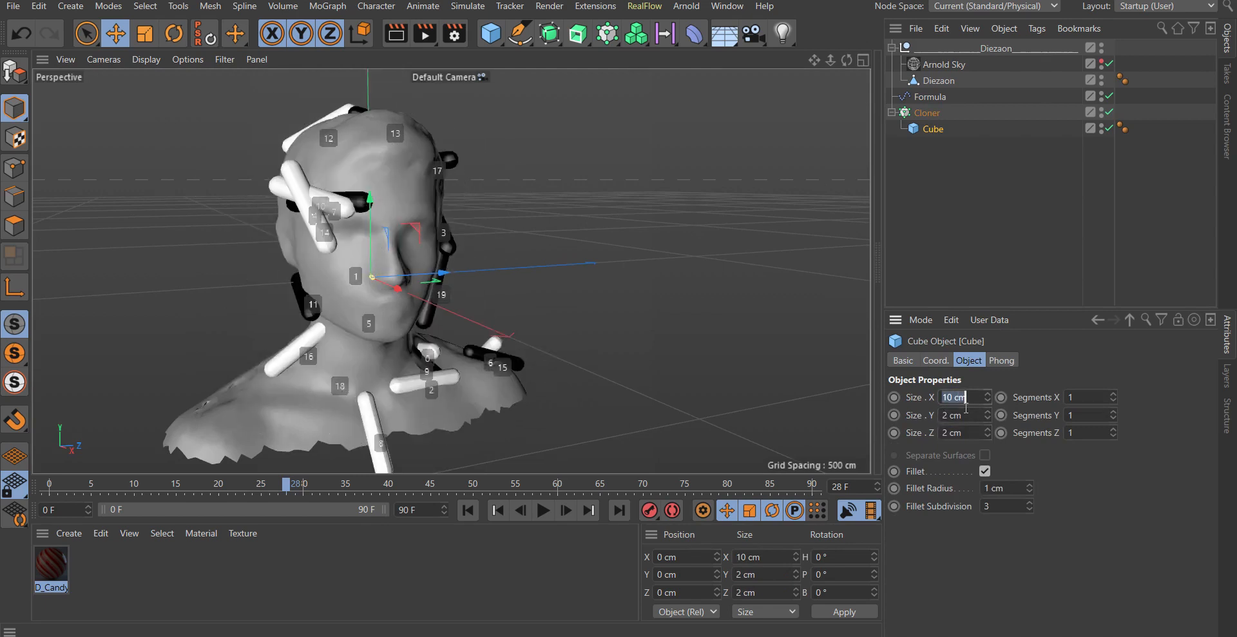
type("2")
double_click(963, 416)
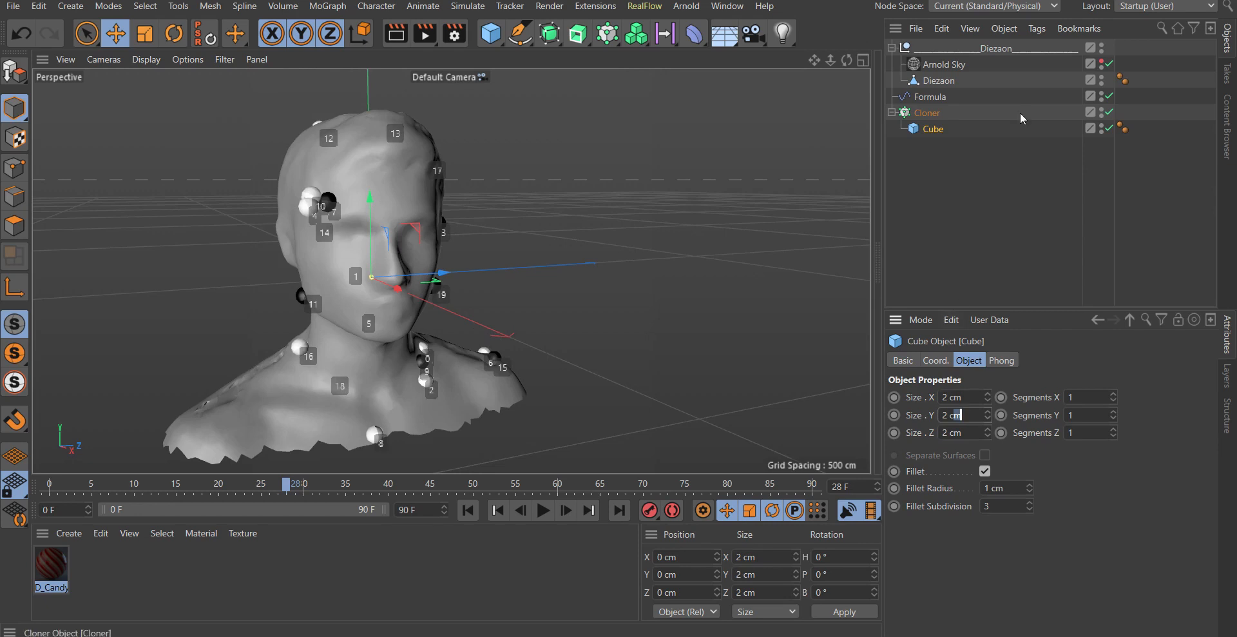
left_click(985, 471)
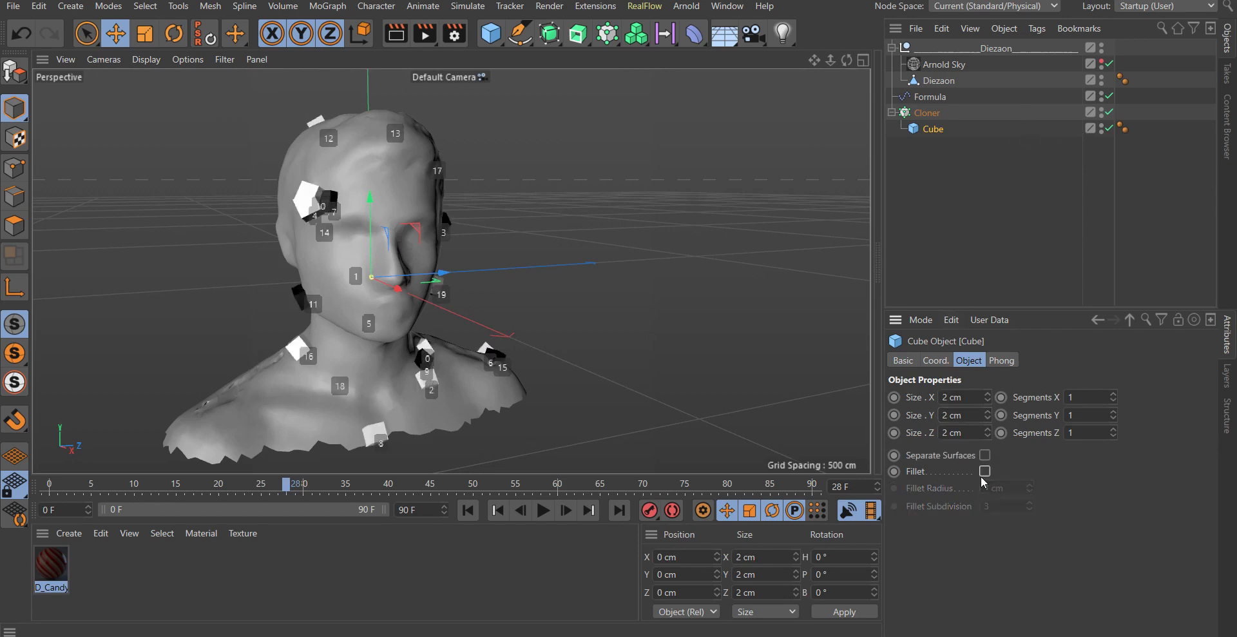
Set the Cloner's count to 2500 so the clones cover the head mesh
left_click(938, 116)
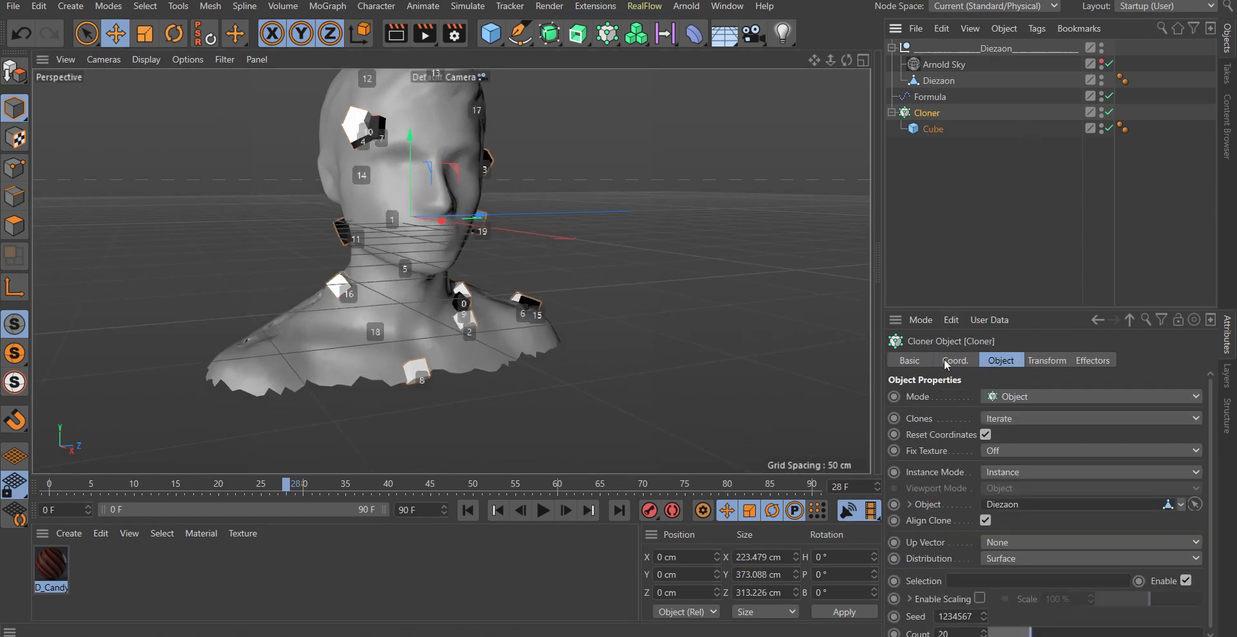
scroll(1178, 606, "down", 1)
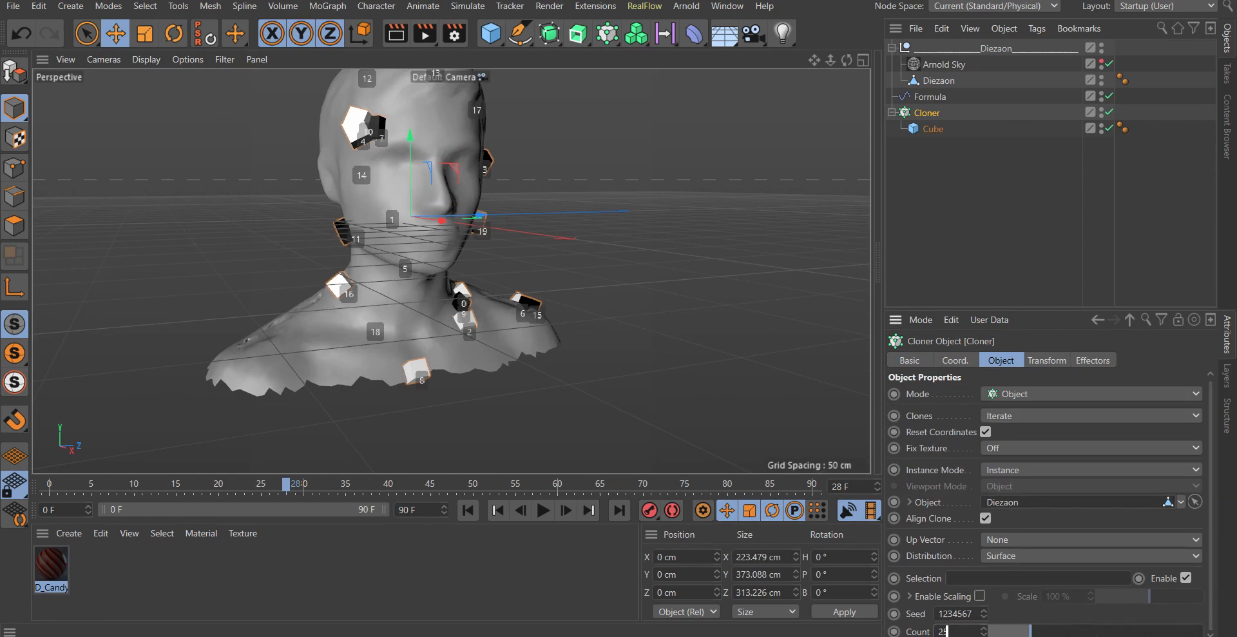
key("Return")
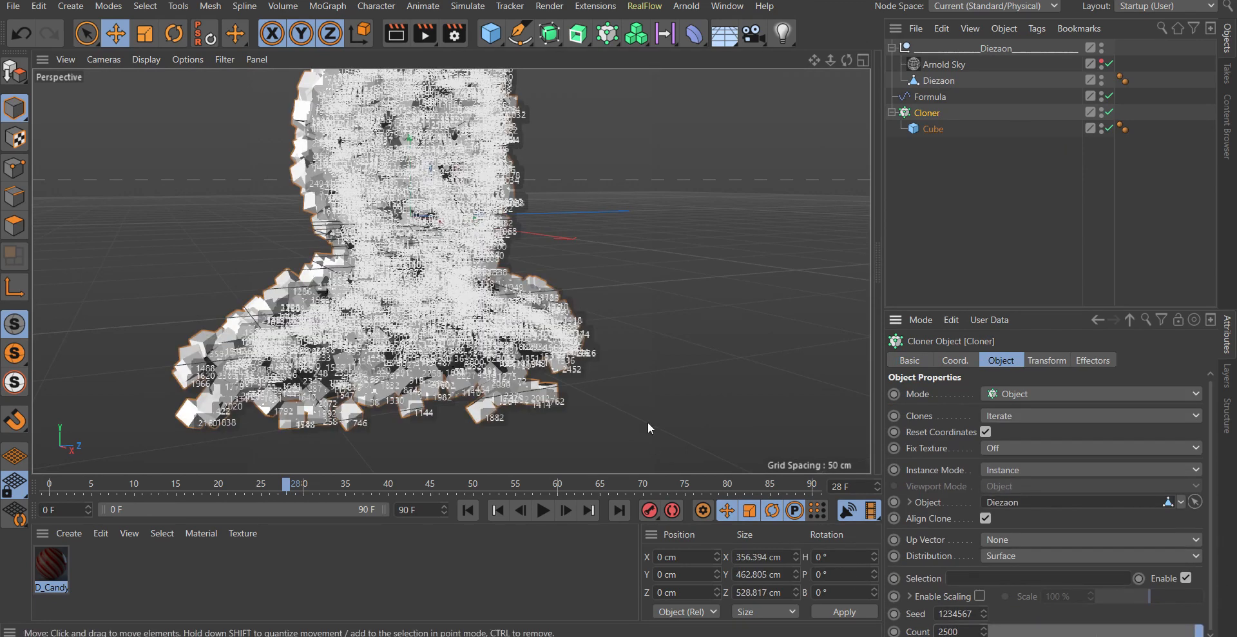
Set the Cloner's transform display to None to hide the clone index numbers
left_click(1047, 359)
left_click(967, 397)
left_click(954, 420)
mouse_move(452, 261)
left_mouse_down("alt")
mouse_move(652, 306)
mouse_move(600, 259)
mouse_move(567, 271)
left_mouse_up("alt")
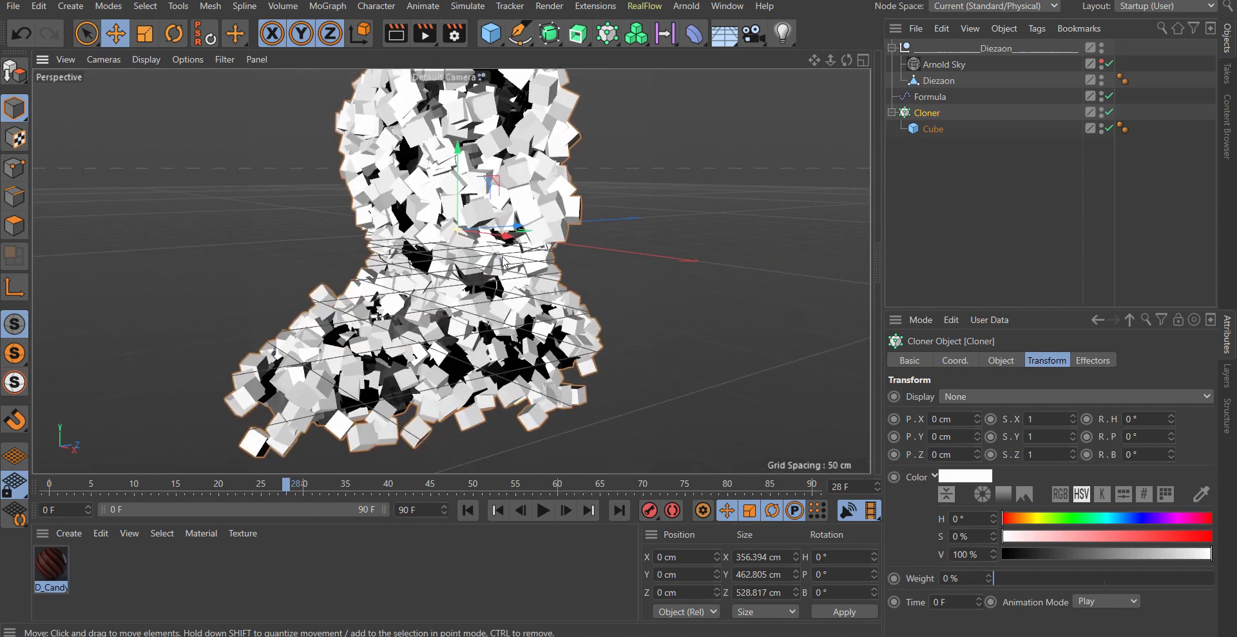
Reduce the cloned Cube's X, Y and Z sizes to 1 cm each and select the Cloner
left_click(938, 129)
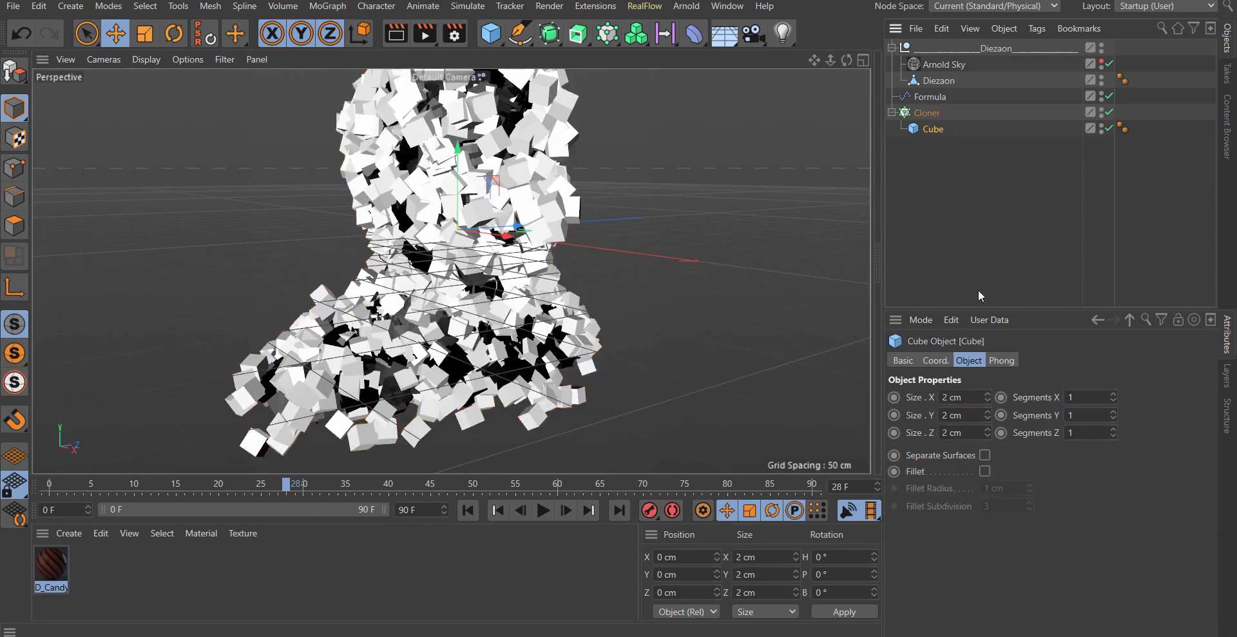
double_click(966, 397)
type("11")
key("Return")
left_click_drag(567, 348, 580, 274, "alt")
left_click(927, 112)
scroll(480, 171, "up", 8)
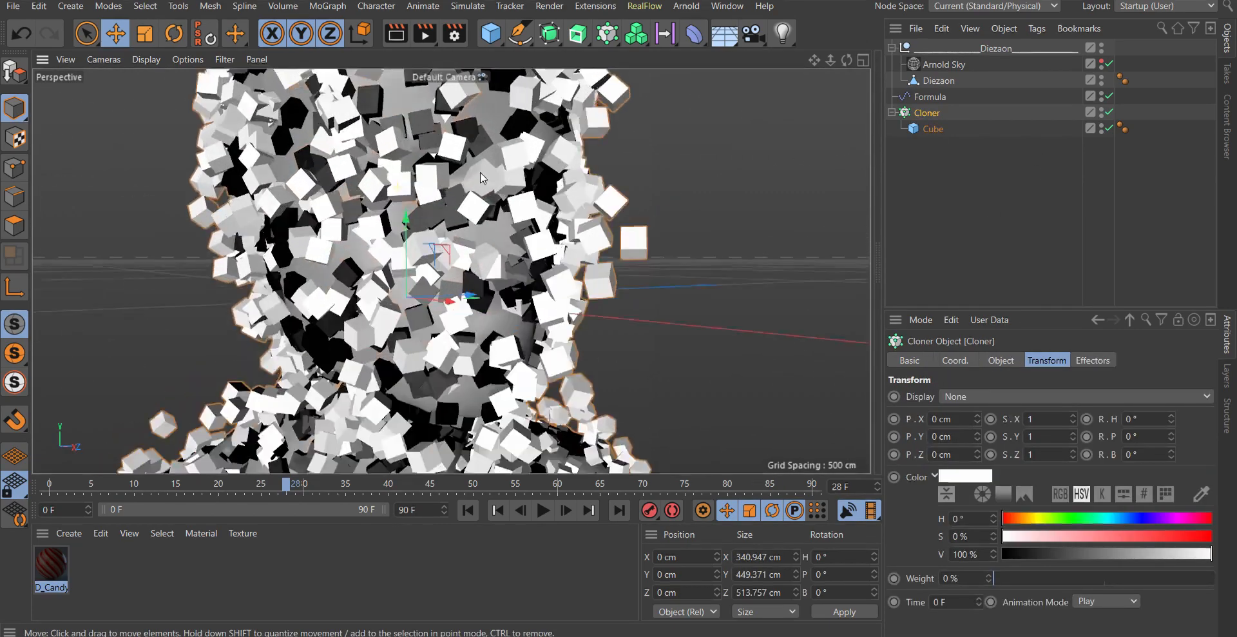
Switch the Cloner off to view the bare head mesh and switch it back on
left_click(1109, 112)
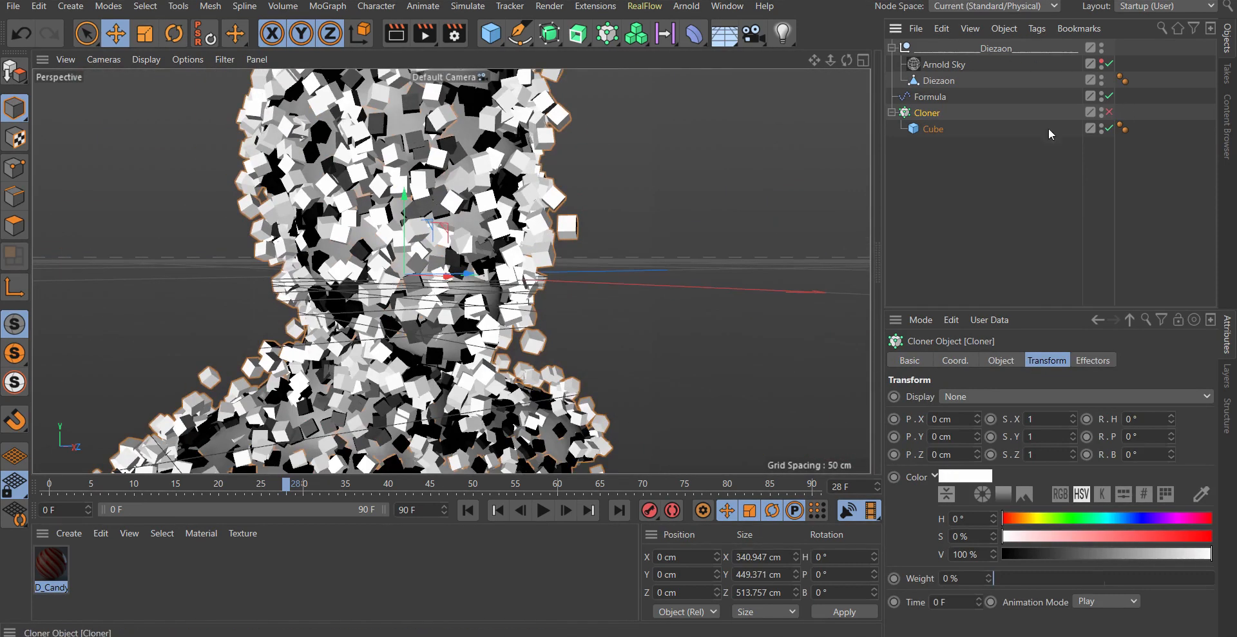
scroll(577, 199, "down", 2)
mouse_move(577, 200)
left_mouse_down("alt")
mouse_move(555, 205)
mouse_move(574, 201)
left_mouse_up("alt")
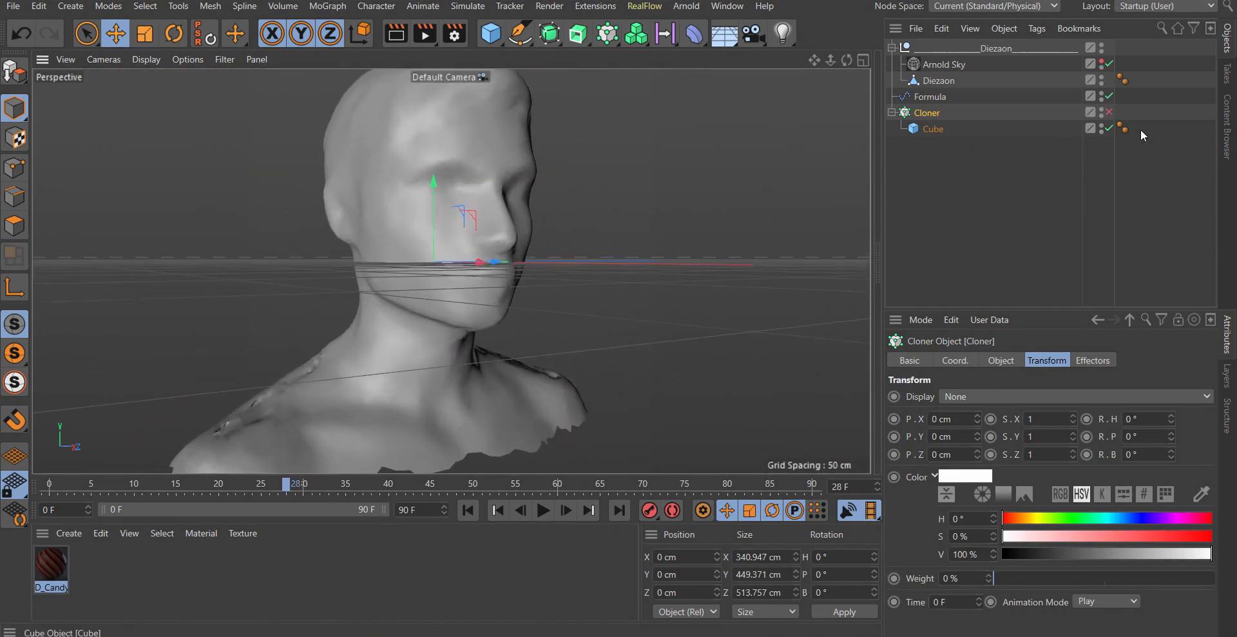
left_click(1109, 112)
Disable the Formula effector to see the clones lying undisplaced on the head surface
left_click(1109, 97)
scroll(516, 212, "down", 4)
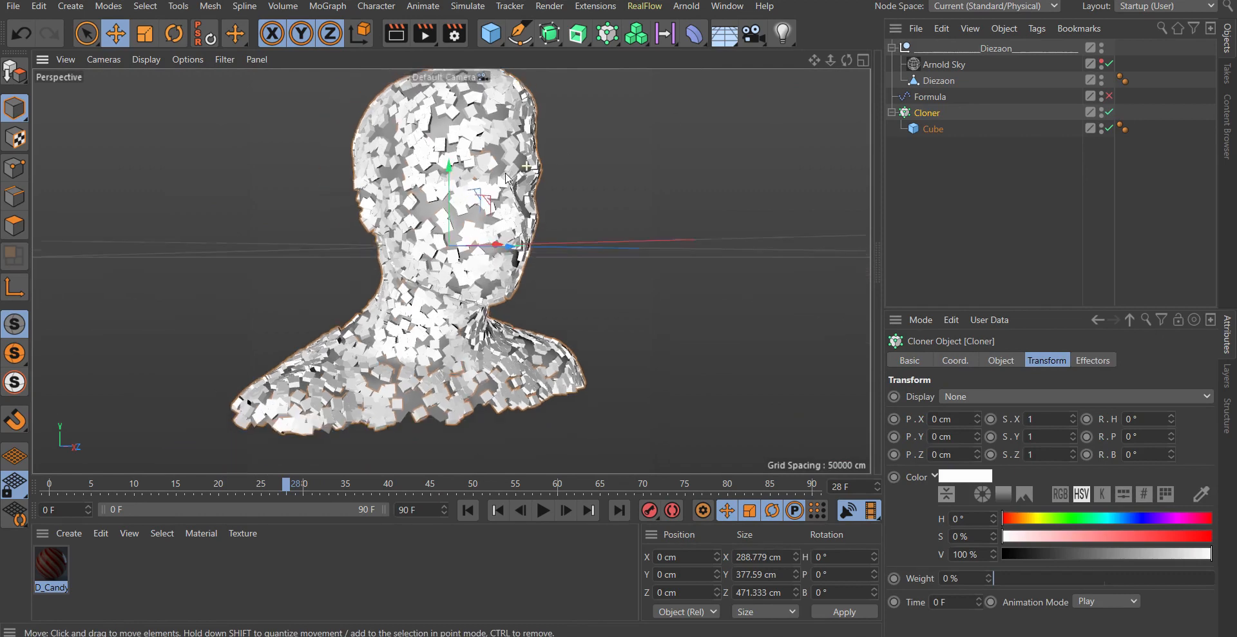
left_click_drag(507, 209, 501, 254, "alt")
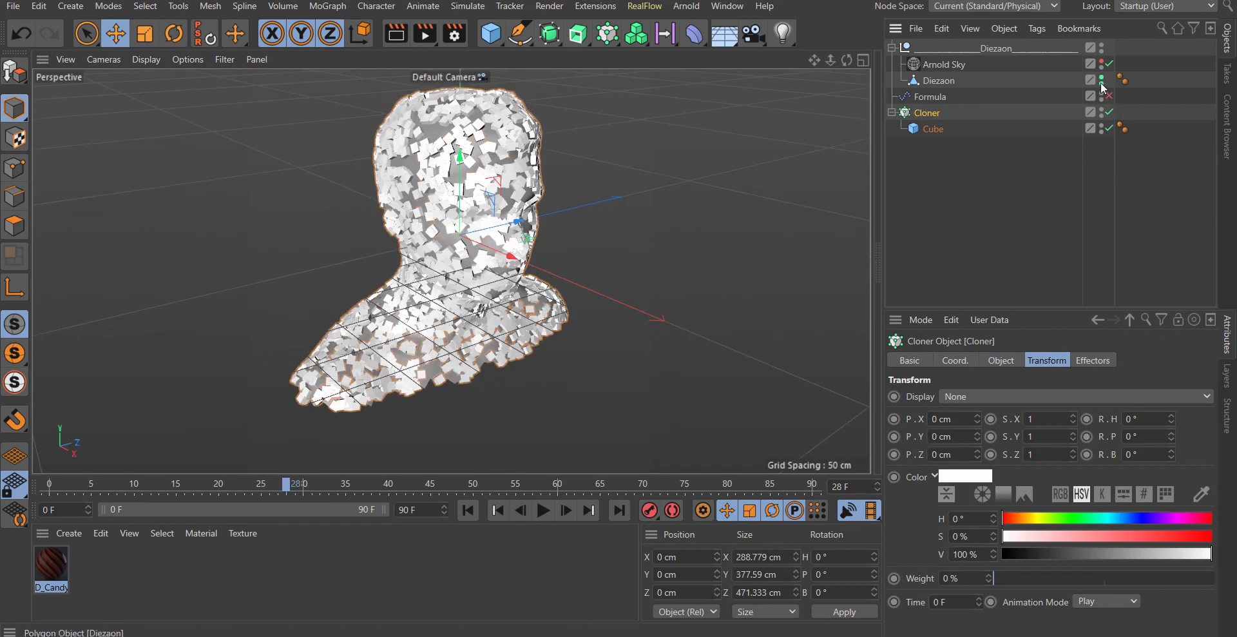
Hide the Diezaon head mesh in the editor and renderer, and inspect the clones alone
left_click(1101, 84, "alt")
left_click_drag(527, 209, 567, 216, "alt")
scroll(520, 149, "up", 2)
scroll(520, 154, "up", 5)
scroll(580, 238, "down", 4)
middle_click_drag(628, 267, 505, 239, "alt")
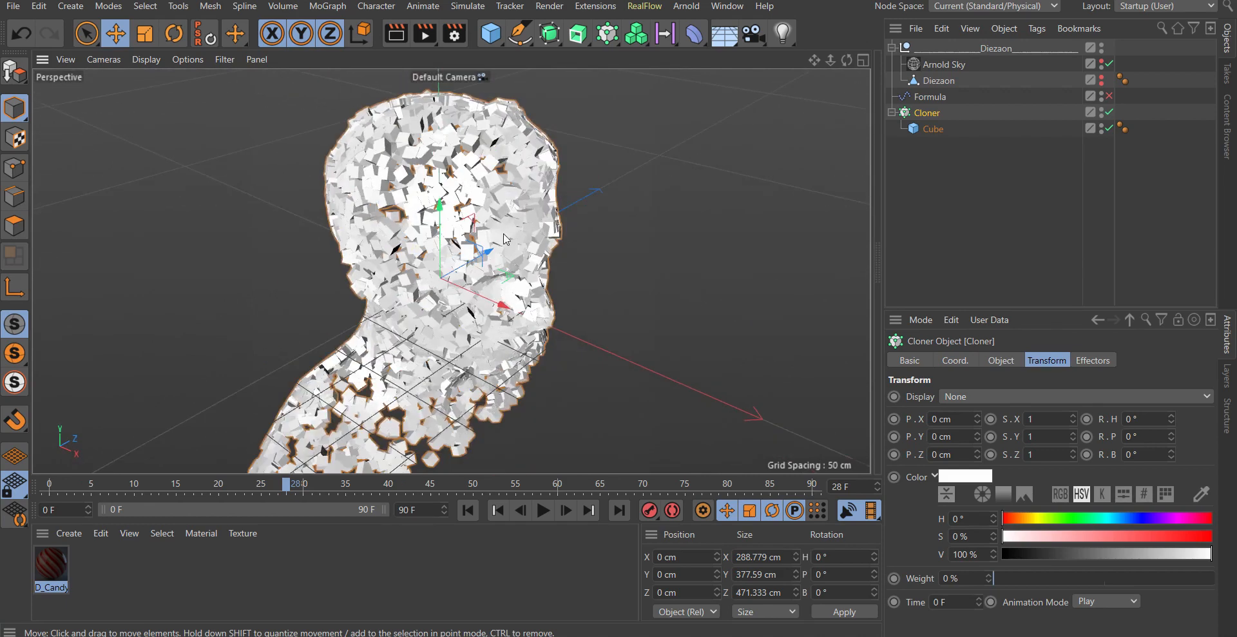
left_click_drag(505, 239, 515, 178, "alt")
left_click_drag(547, 243, 878, 155, "alt")
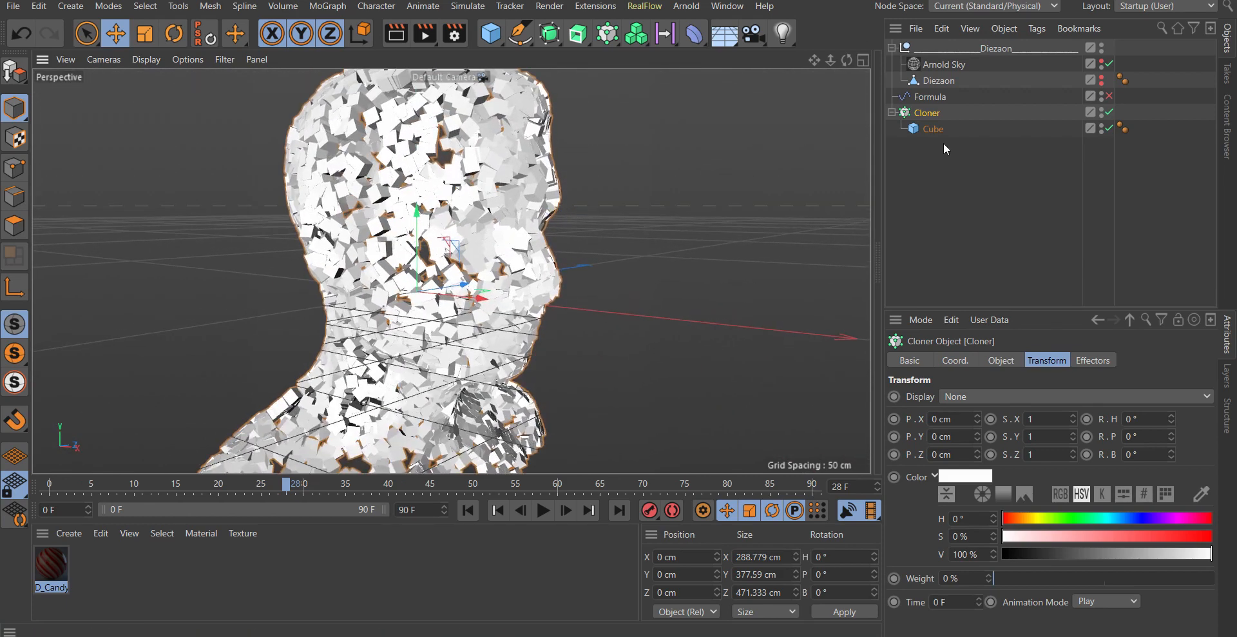
scroll(486, 191, "up", 2)
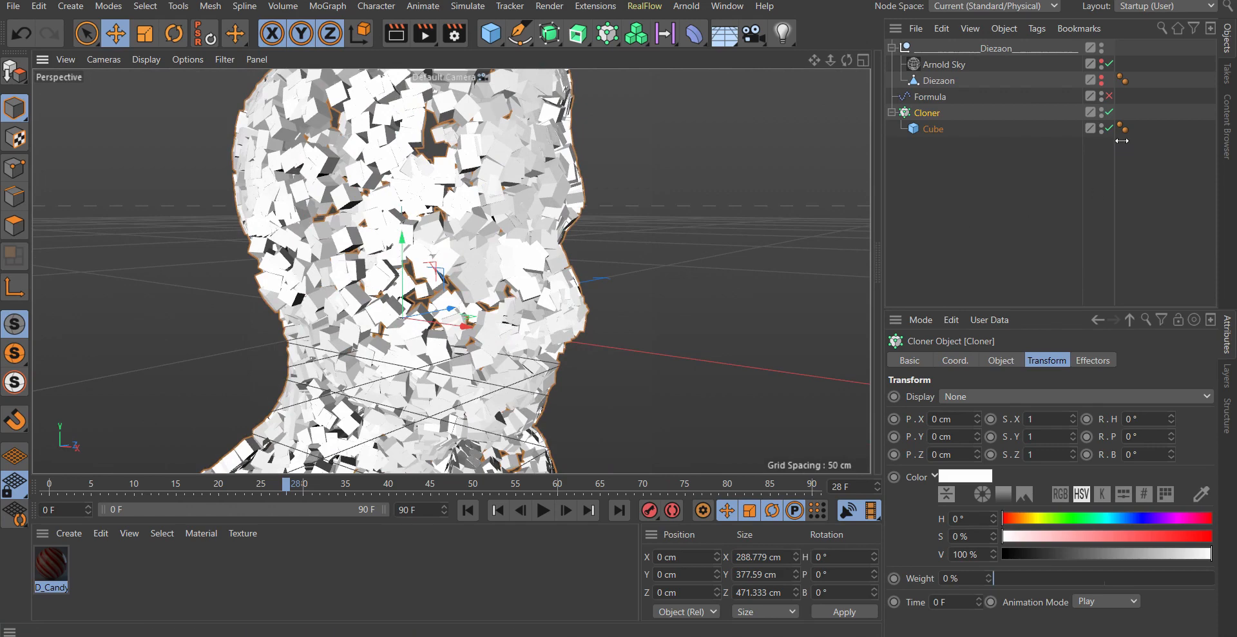
Re-enable the Formula effector and check the alternating displaced clones around the head
left_click(1109, 96)
left_click(930, 97)
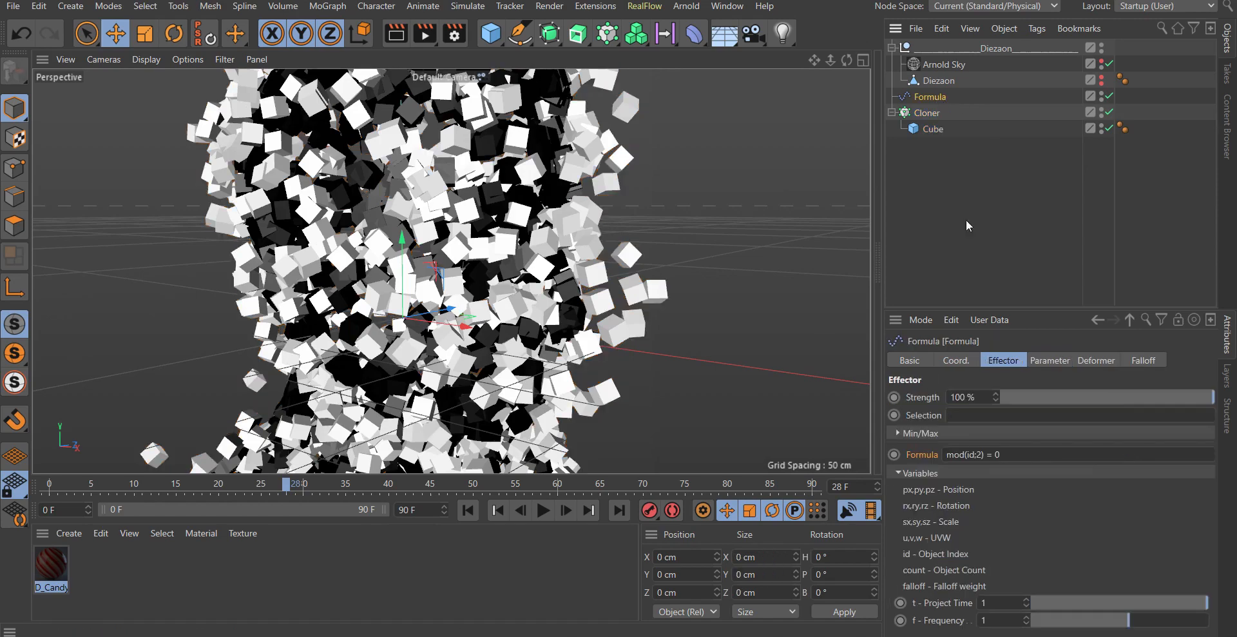
left_click(1018, 254)
scroll(514, 264, "down", 5)
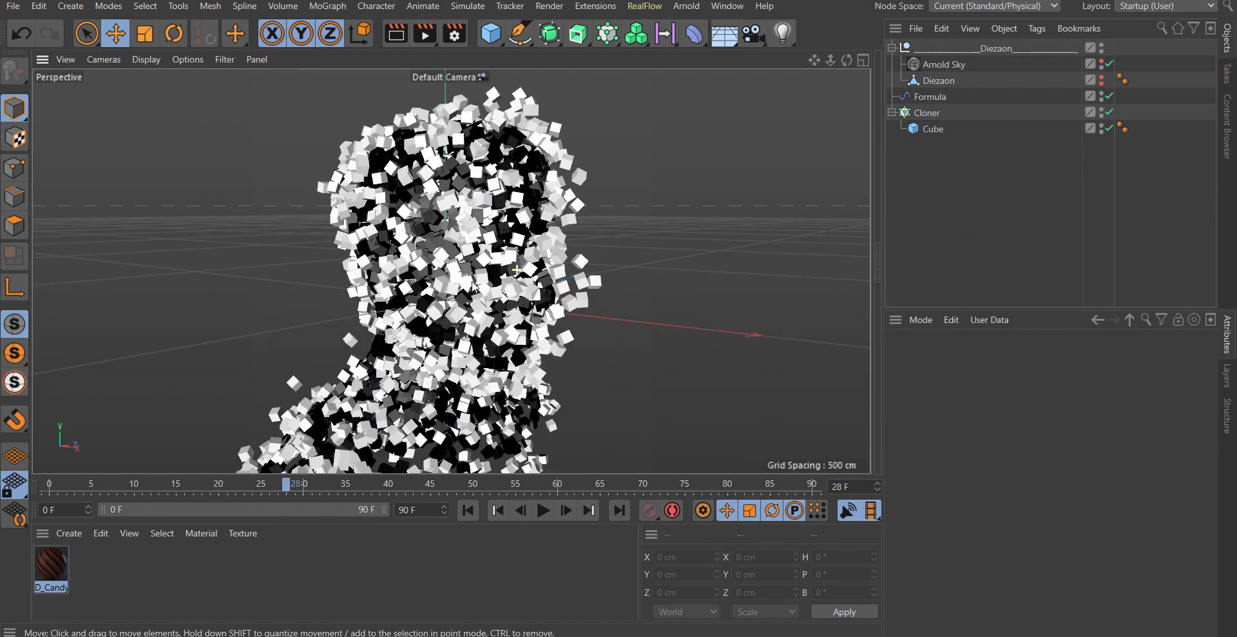
middle_click_drag(513, 264, 424, 235, "alt")
left_click_drag(424, 235, 478, 240, "alt")
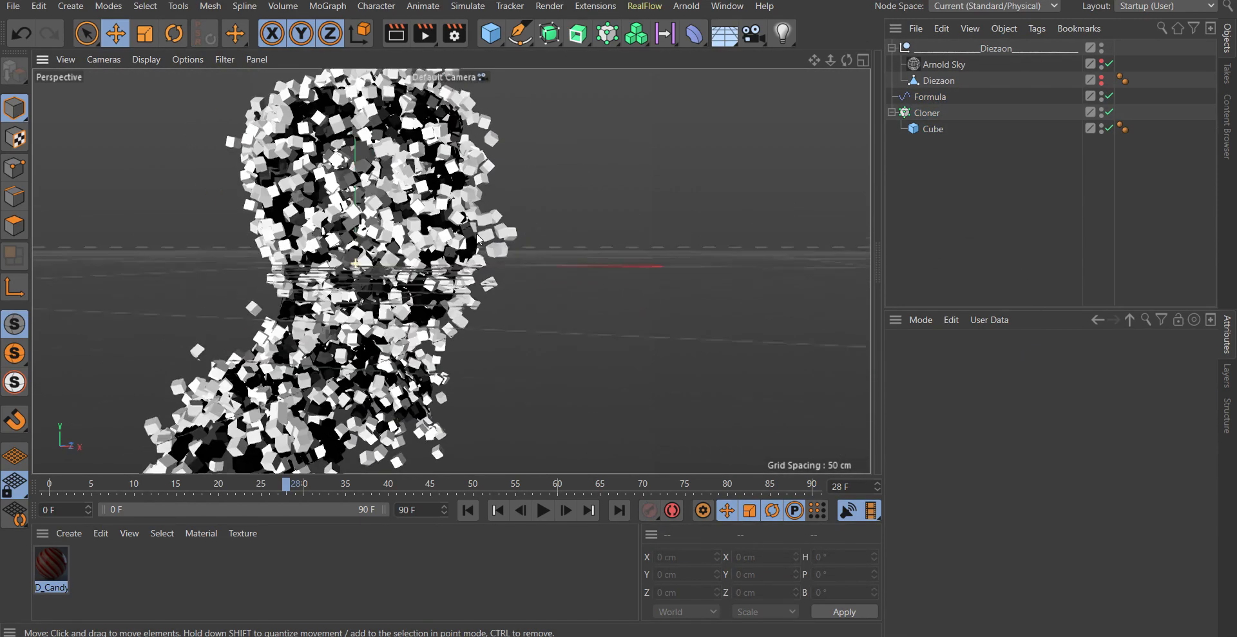
Add a Linear Field to the Formula effector's falloff and place it at about 104 cm in X with a length of about 27 cm
left_click(930, 97)
left_click(1144, 361)
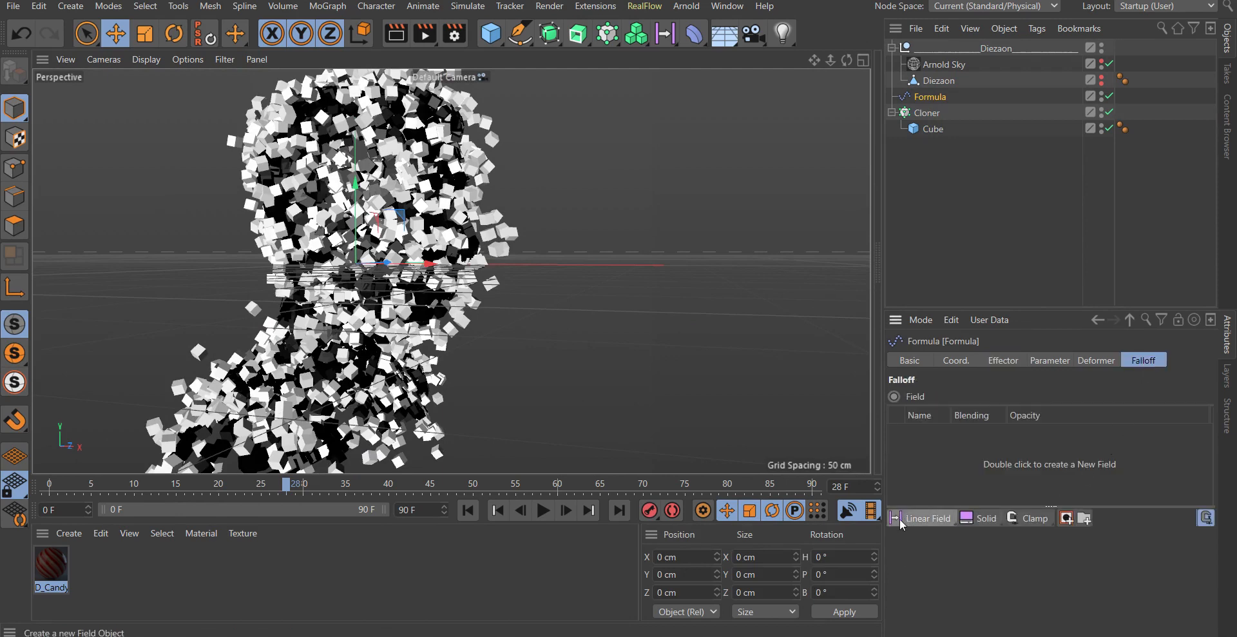
left_click(922, 517)
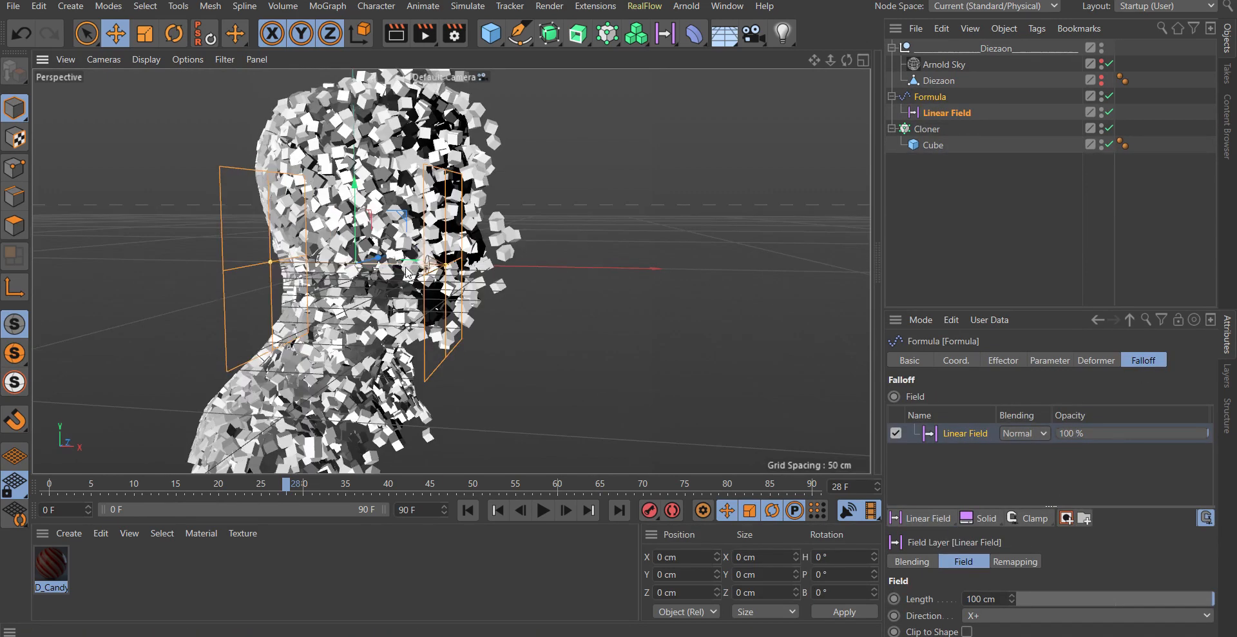
left_click_drag(412, 264, 493, 269)
left_click_drag(509, 287, 525, 319, "alt")
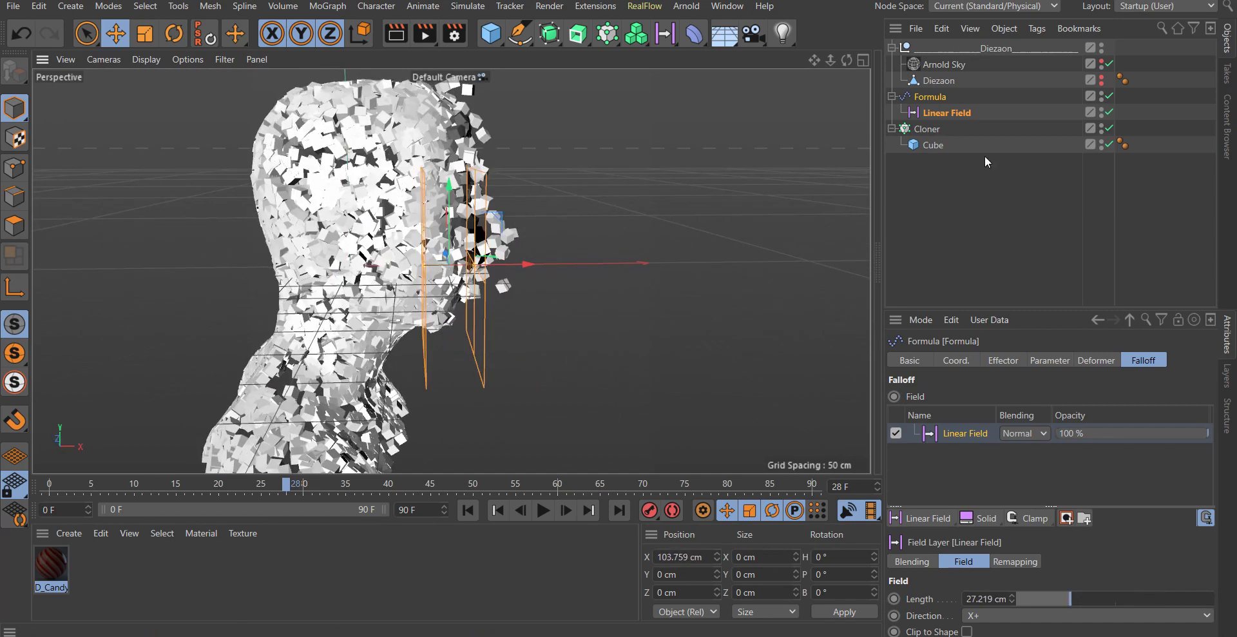
Try stretching the cloned Cube to a Z size of 4 cm and undo the change
left_click(932, 145)
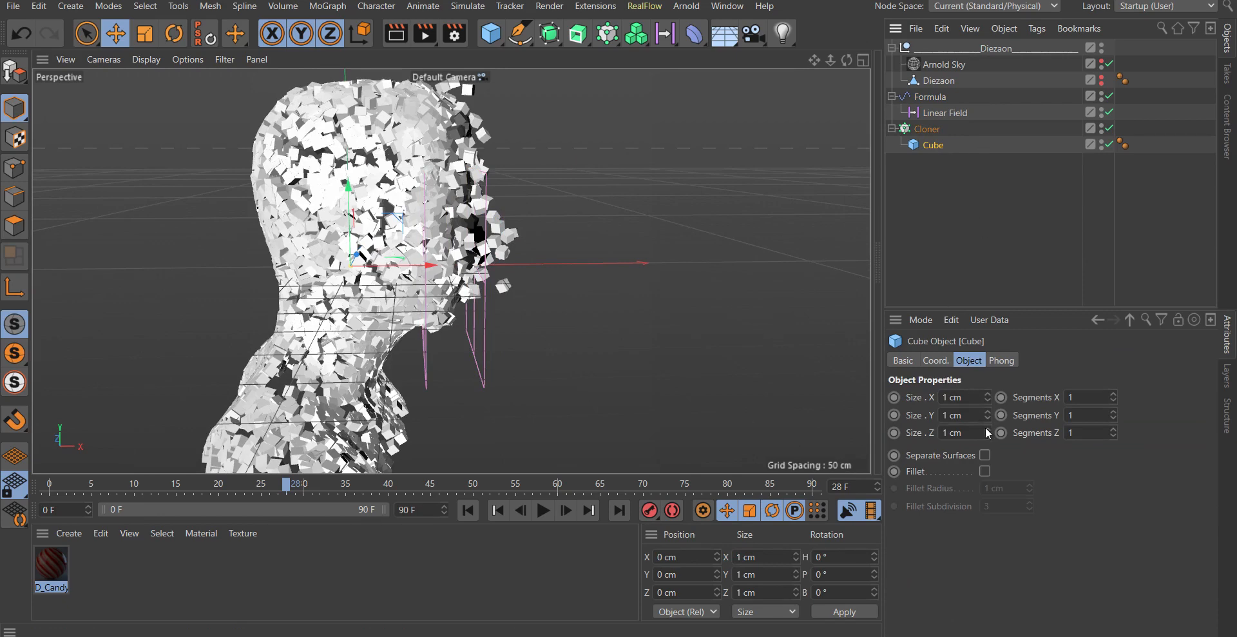
left_click(987, 429)
double_click(987, 430)
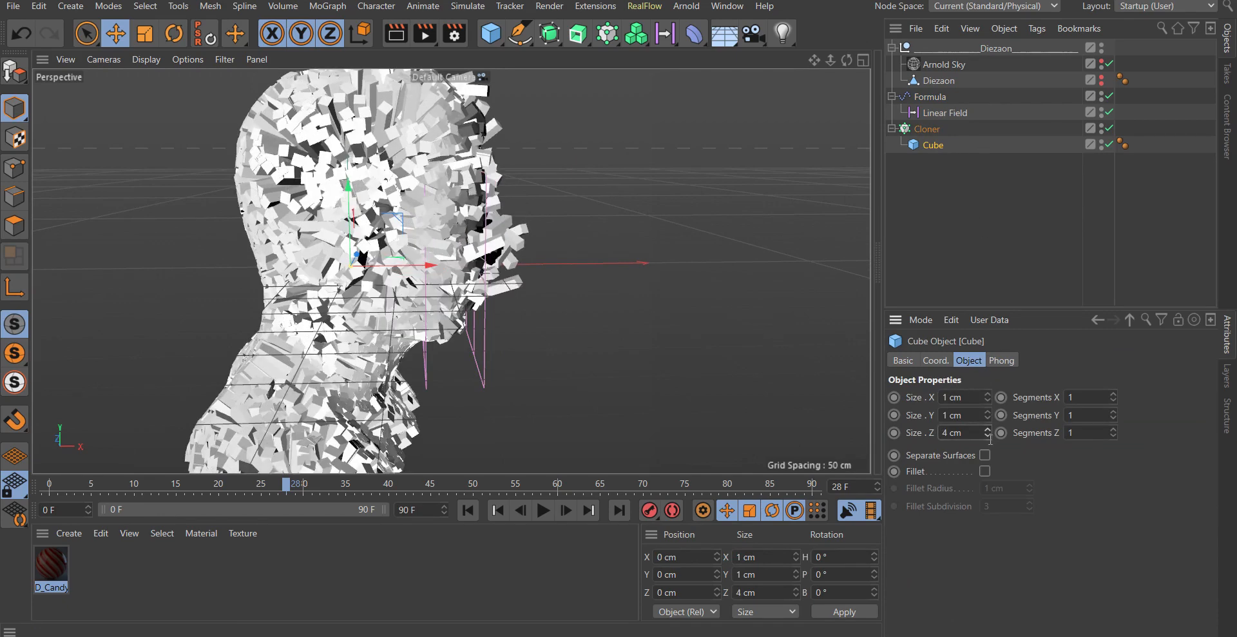
key("ctrl+z")
key("ctrl+z")
key("ctrl+z")
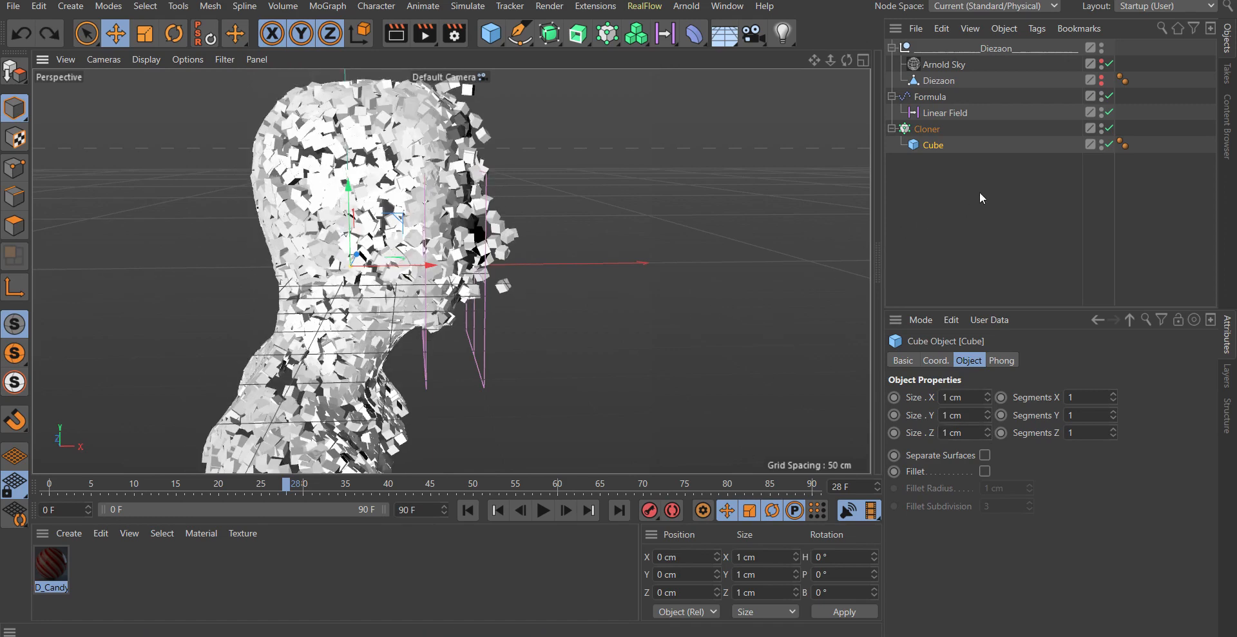
Enable non-uniform scale on the Formula effector and set its Z scale to 18 to stretch the face clones
left_click(927, 98)
left_click(1023, 364)
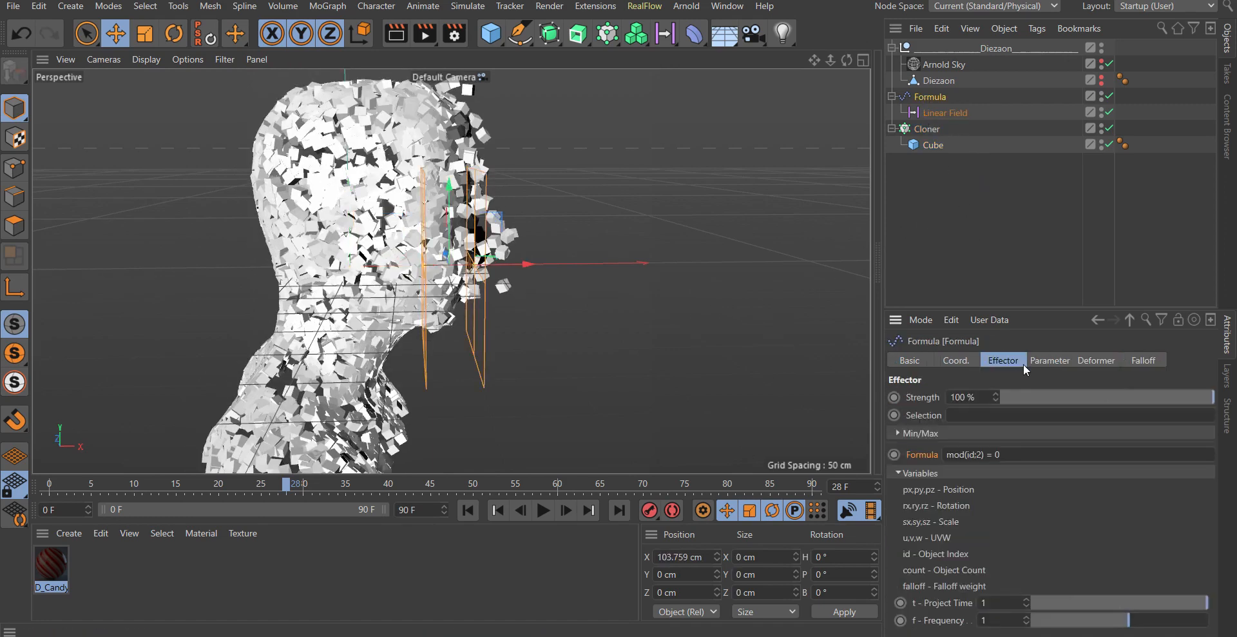
left_click(1039, 363)
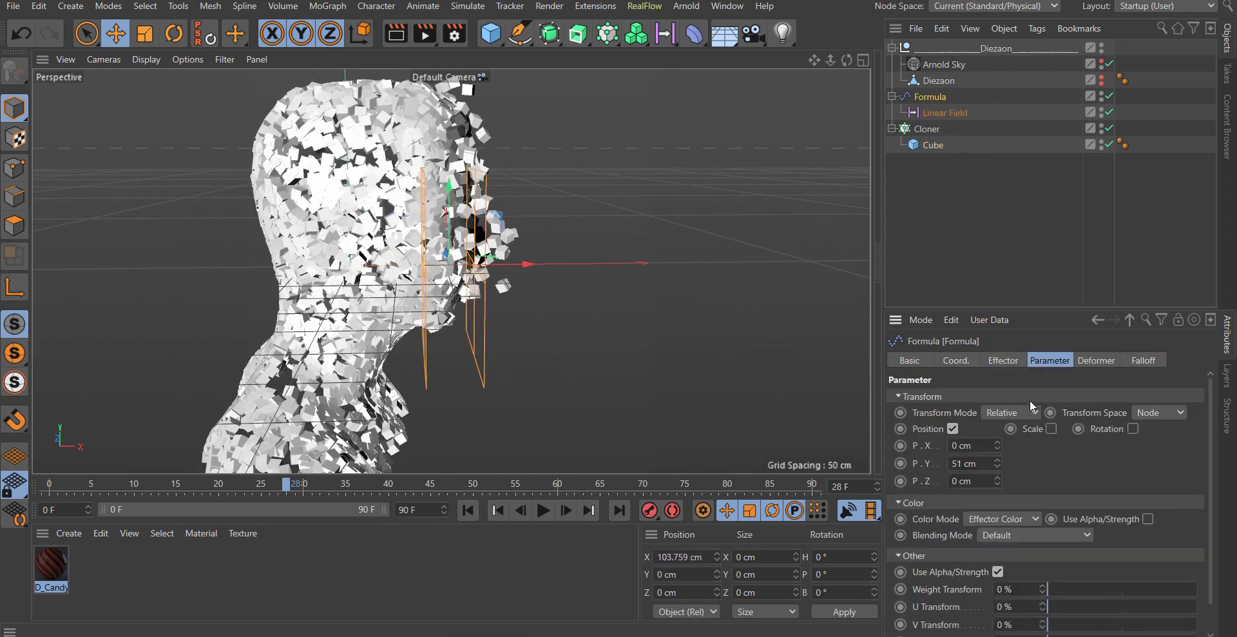
left_click(1051, 428)
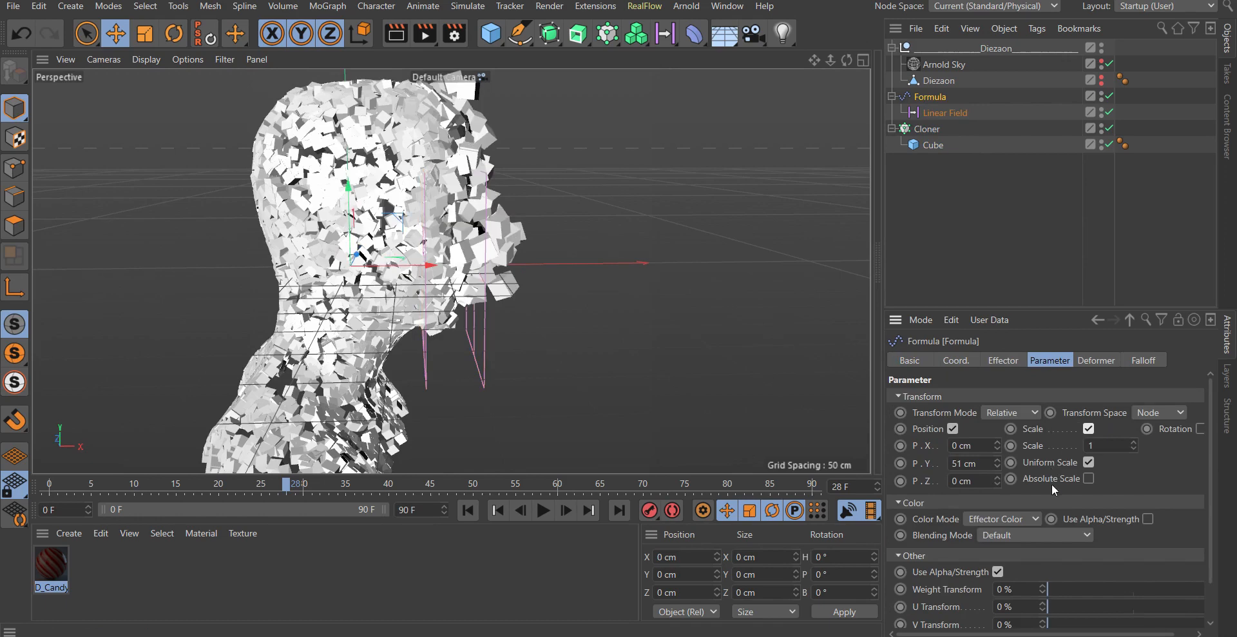
left_click(1089, 463)
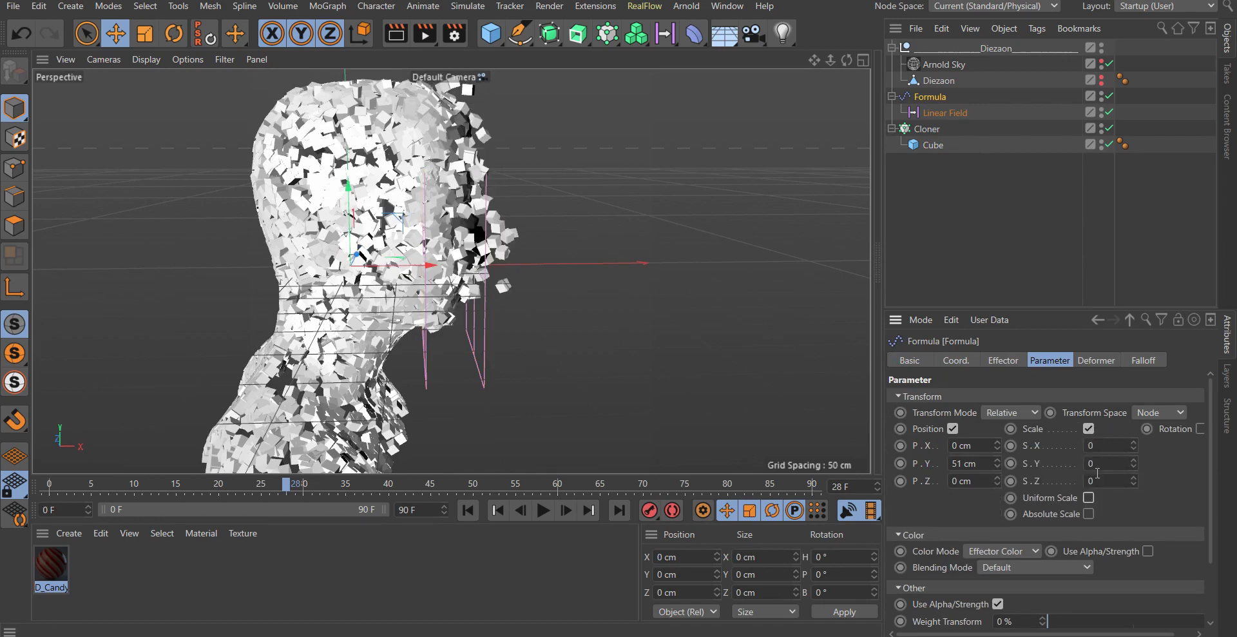
left_click_drag(1133, 481, 1134, 453)
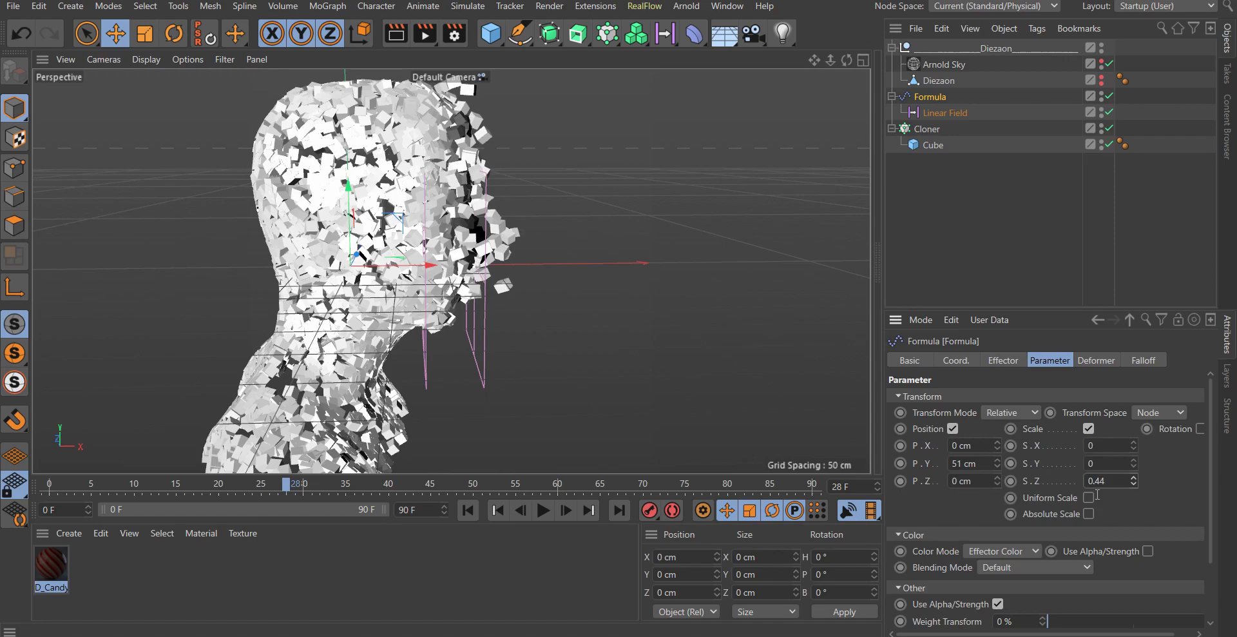
key("Return")
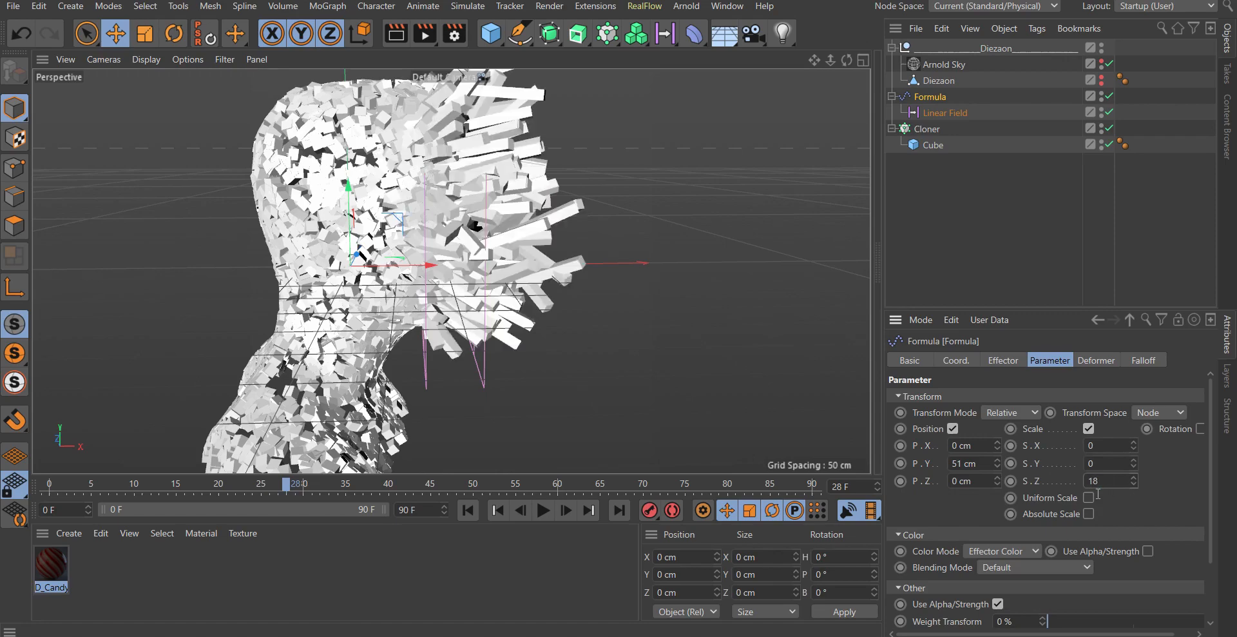
mouse_move(732, 346)
left_mouse_down("alt")
mouse_move(554, 346)
mouse_move(503, 325)
mouse_move(563, 308)
mouse_move(651, 317)
mouse_move(599, 302)
mouse_move(591, 331)
mouse_move(632, 333)
mouse_move(624, 292)
mouse_move(687, 188)
left_mouse_up("alt")
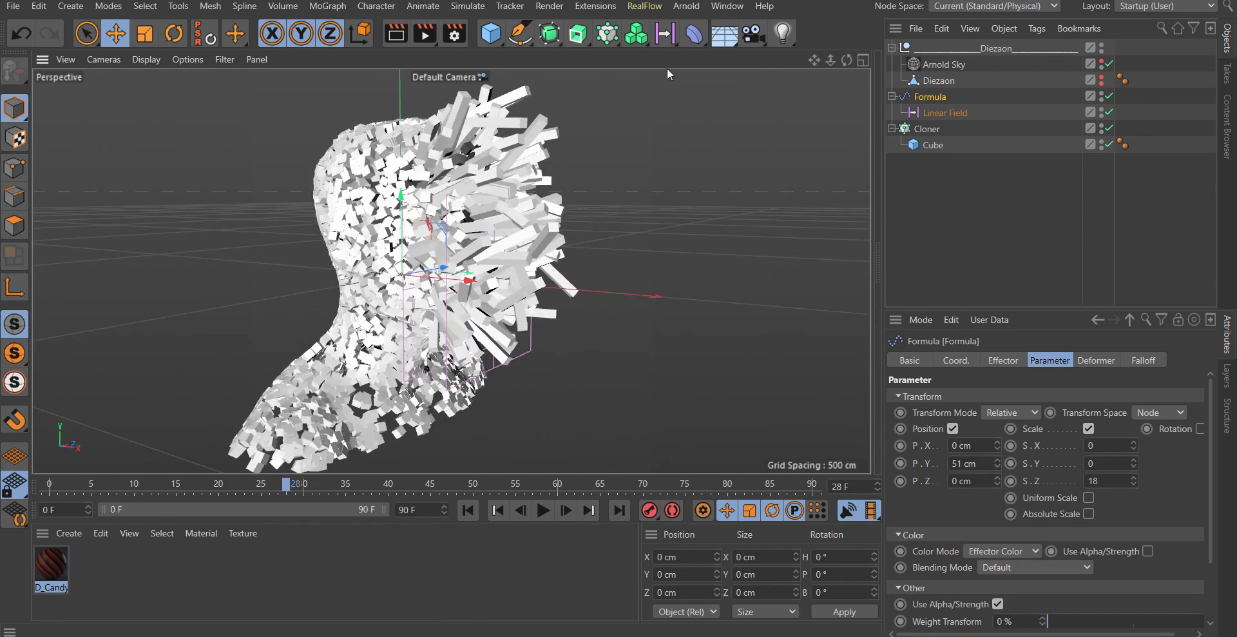
Create a Volume Builder and make the Cloner its child
left_click(636, 33)
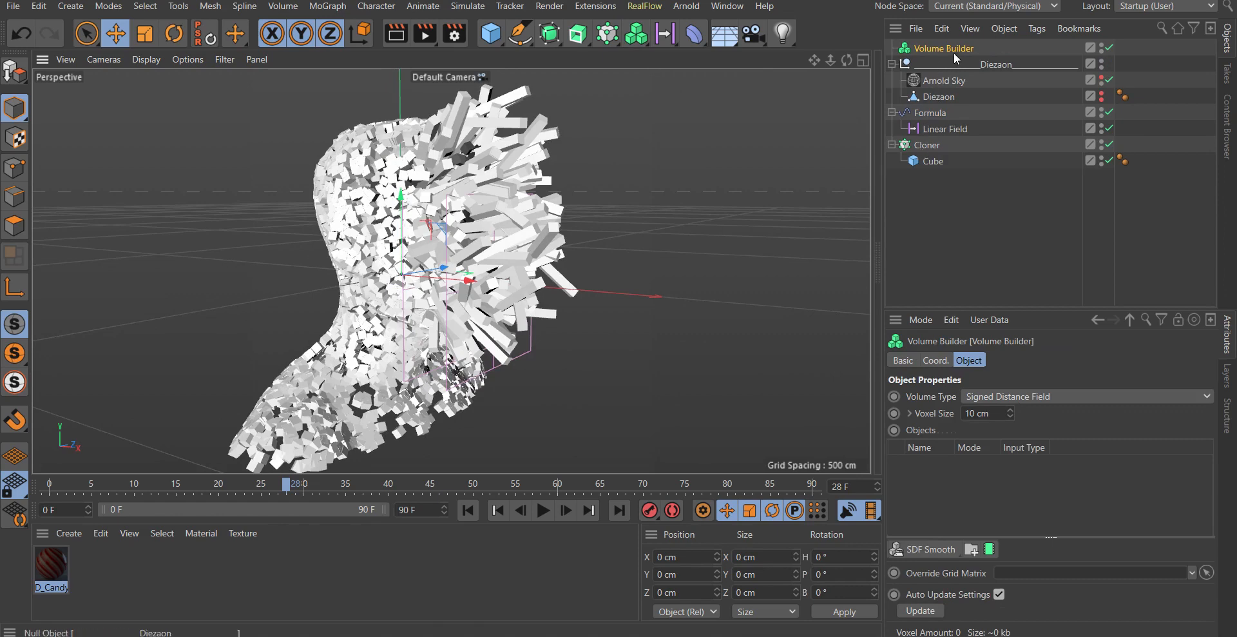
left_click_drag(947, 63, 941, 129)
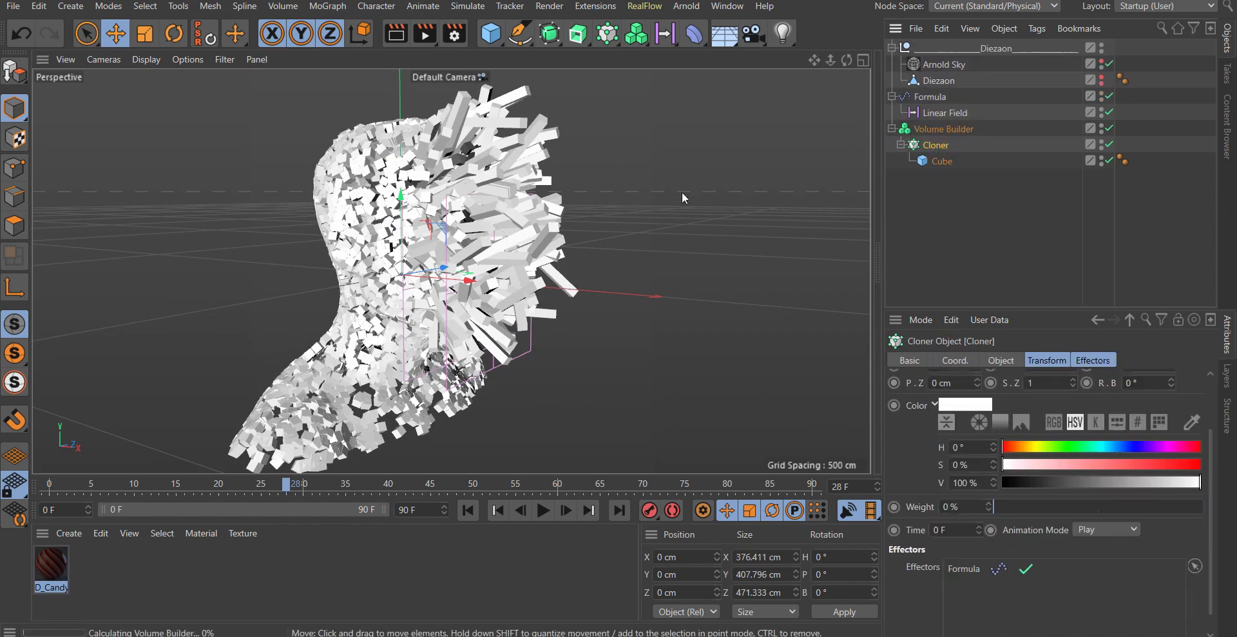
left_click_drag(553, 232, 497, 277, "alt")
Set the Volume Builder's voxel size to 3 cm and enable Optimize and Close Holes for its Cloner input
left_click(944, 129)
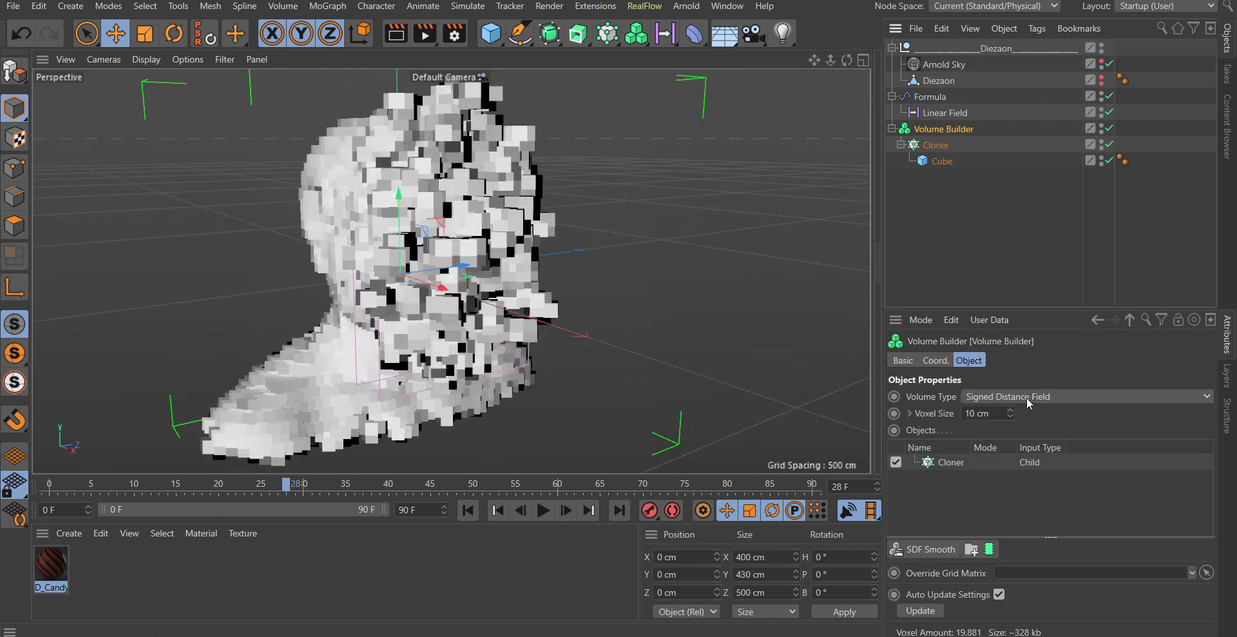
left_click(999, 420)
type("3")
key("Return")
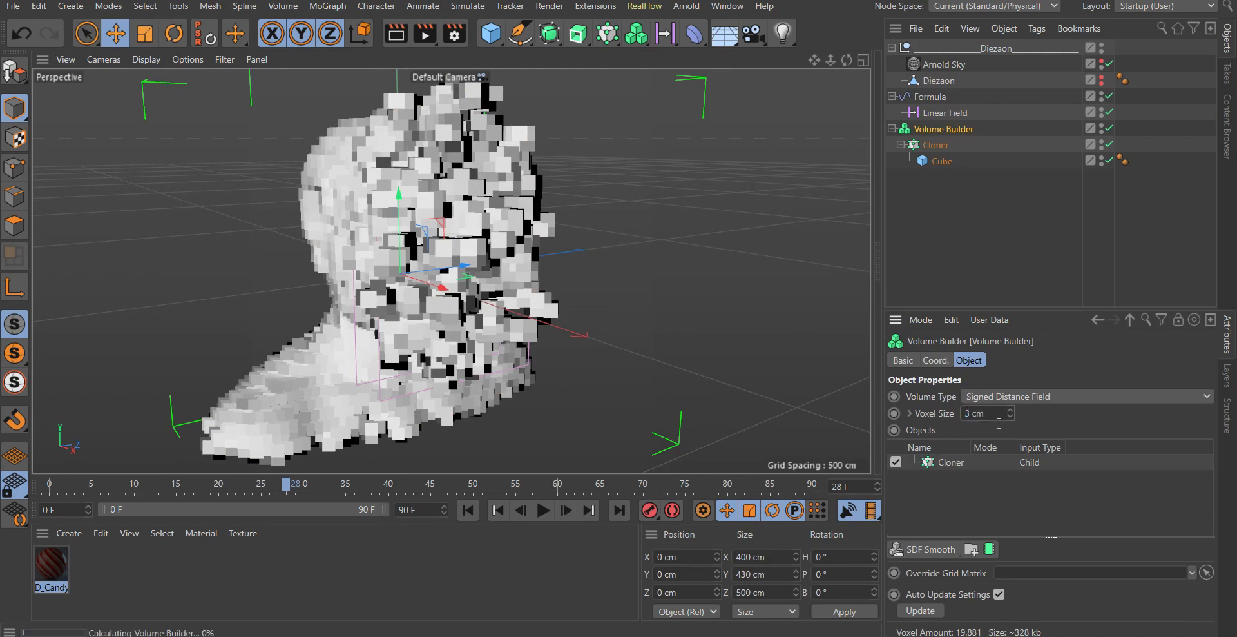
left_click_drag(582, 271, 577, 241, "alt")
left_click(934, 463)
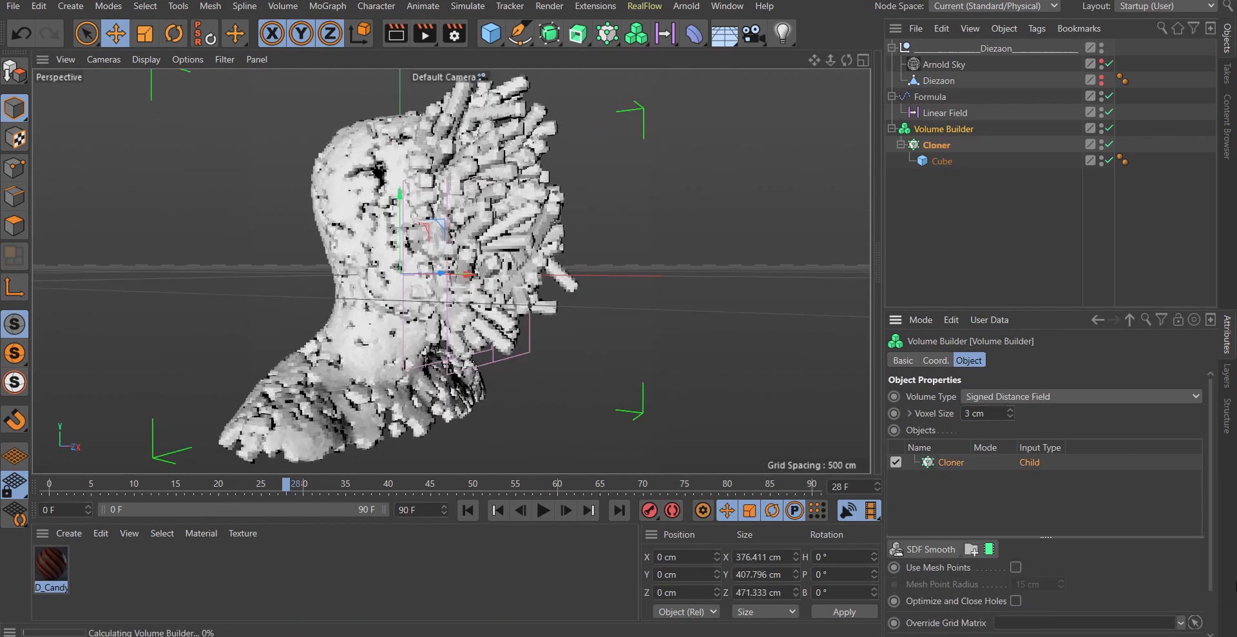
left_click(1015, 601)
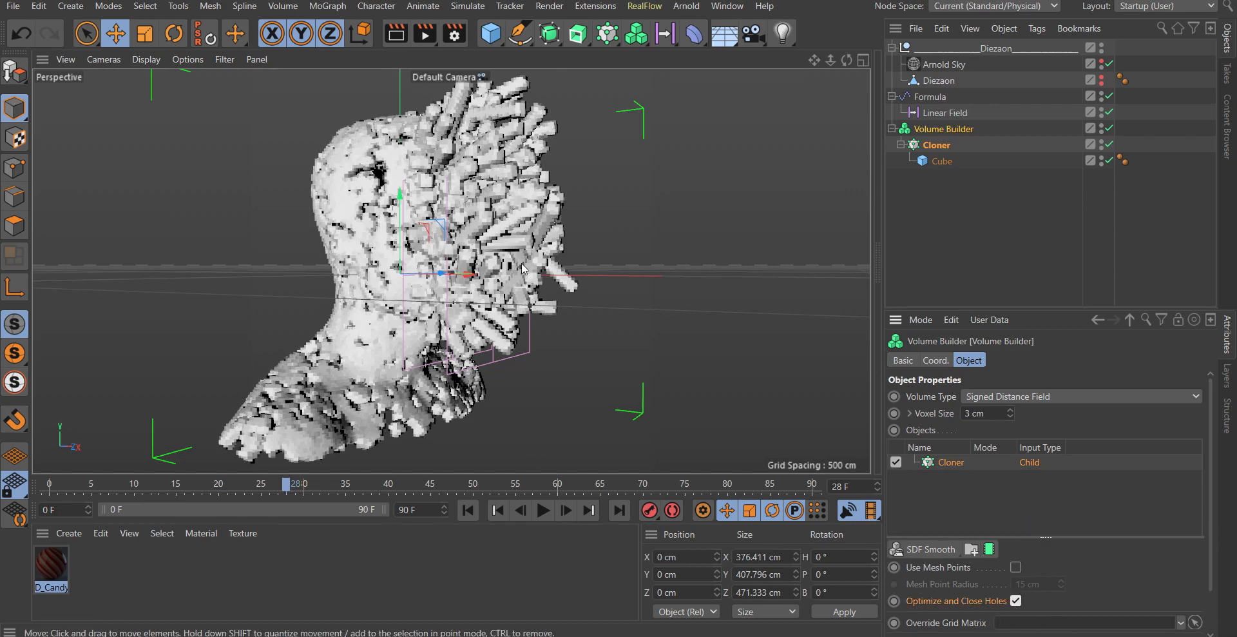
Add an SDF Smooth filter to the Volume Builder and set the voxel size to 2 cm
left_click_drag(522, 270, 516, 299, "alt")
left_click(932, 549)
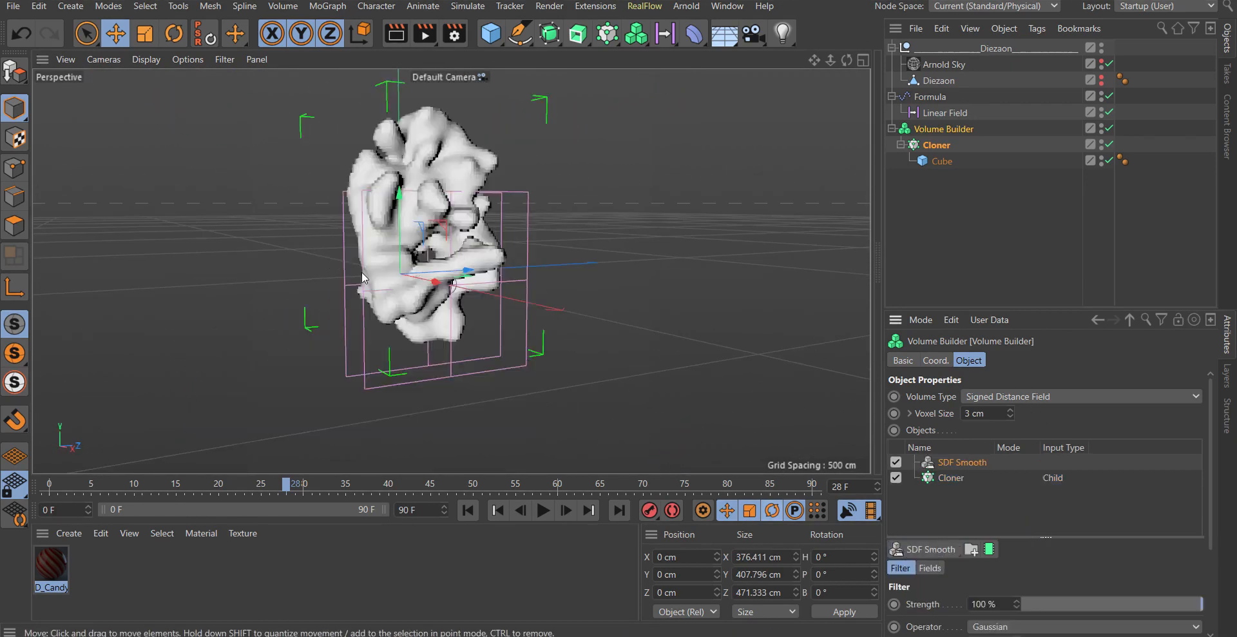
left_click_drag(362, 277, 529, 288, "alt")
left_click(1000, 415)
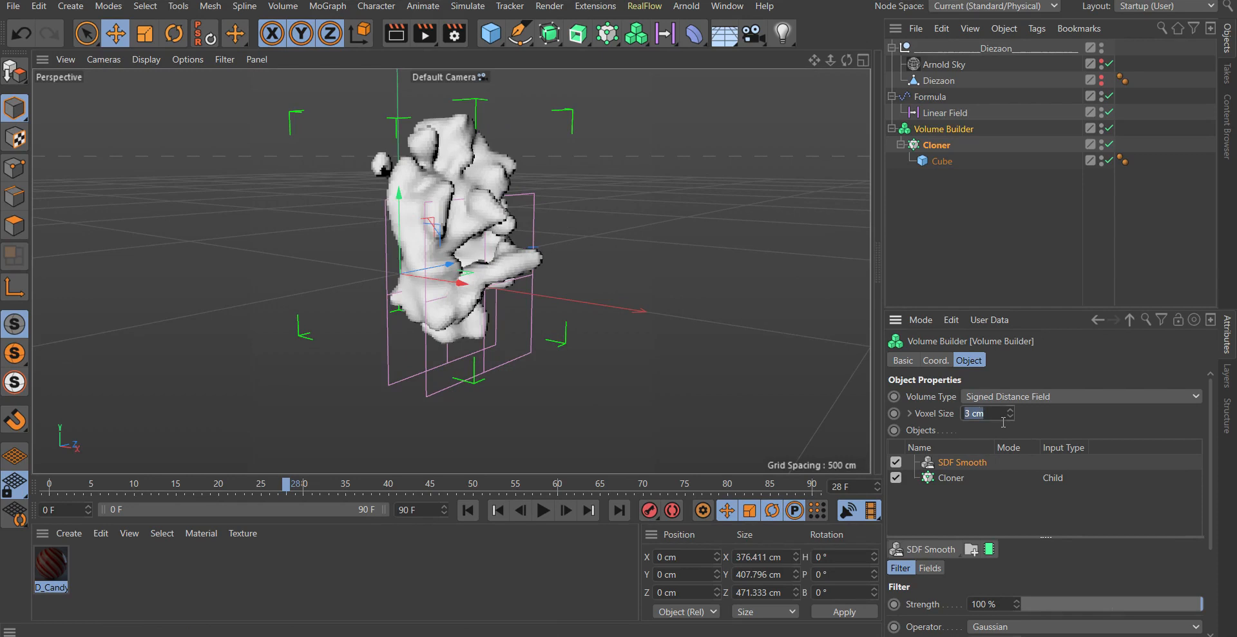
type("2")
key("Return")
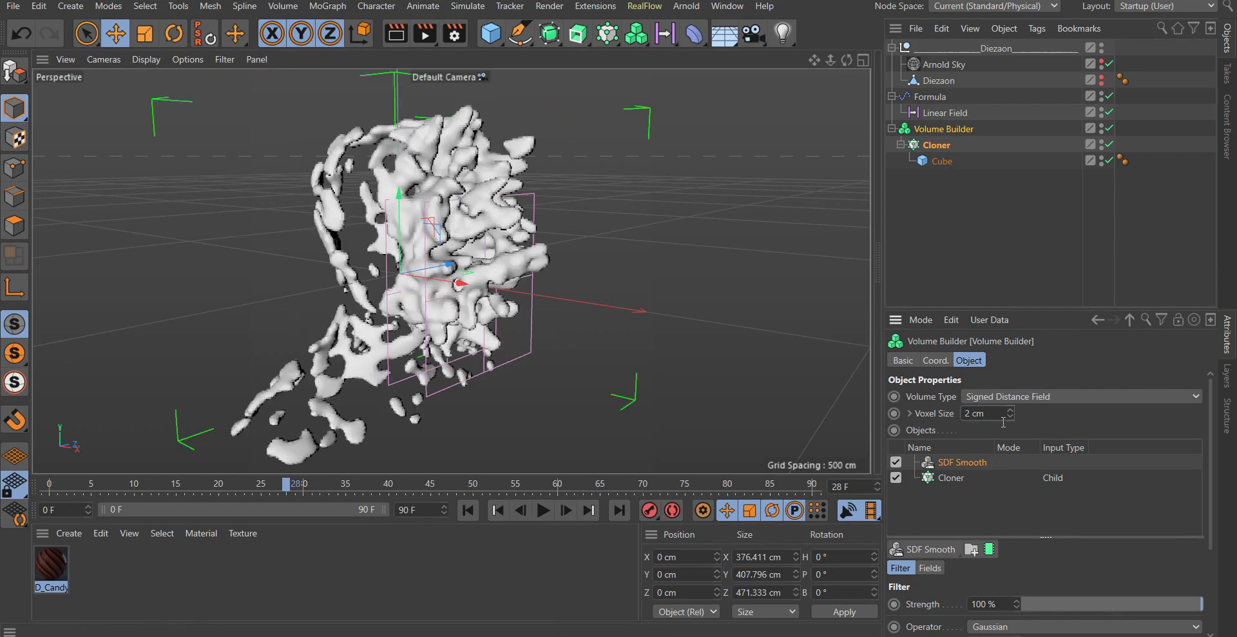
left_click_drag(582, 318, 466, 227, "alt")
scroll(506, 226, "up", 4)
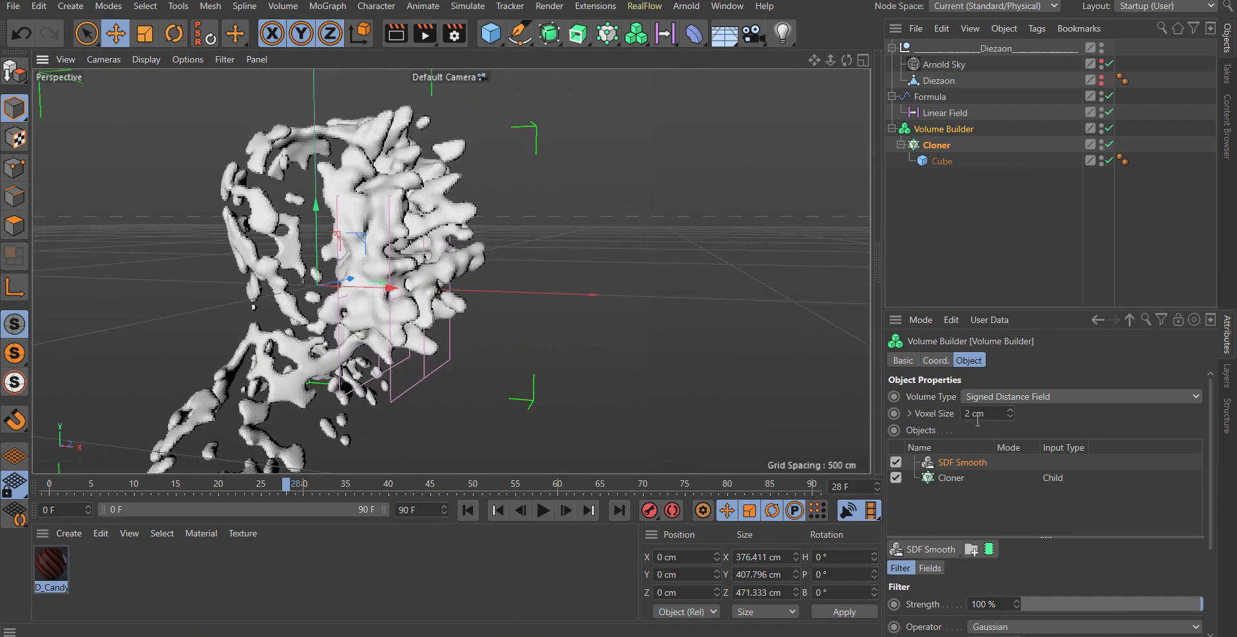
Increase the Cloner's clone count so the cubes cover the head more densely
left_click(928, 148)
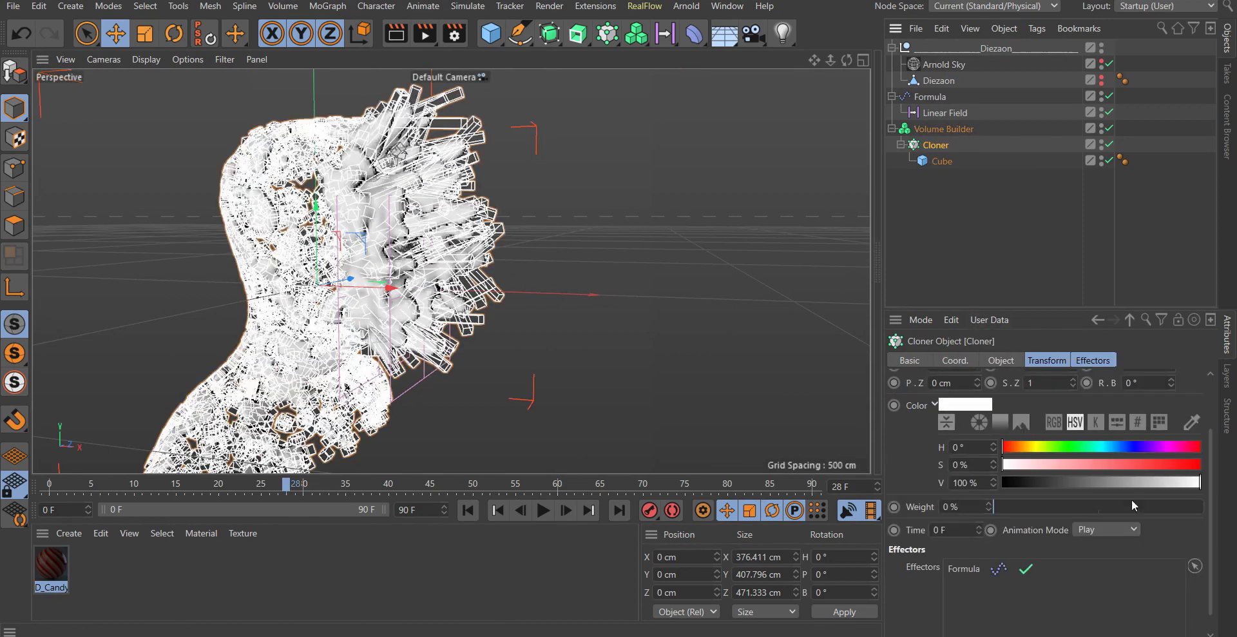
left_click(995, 361)
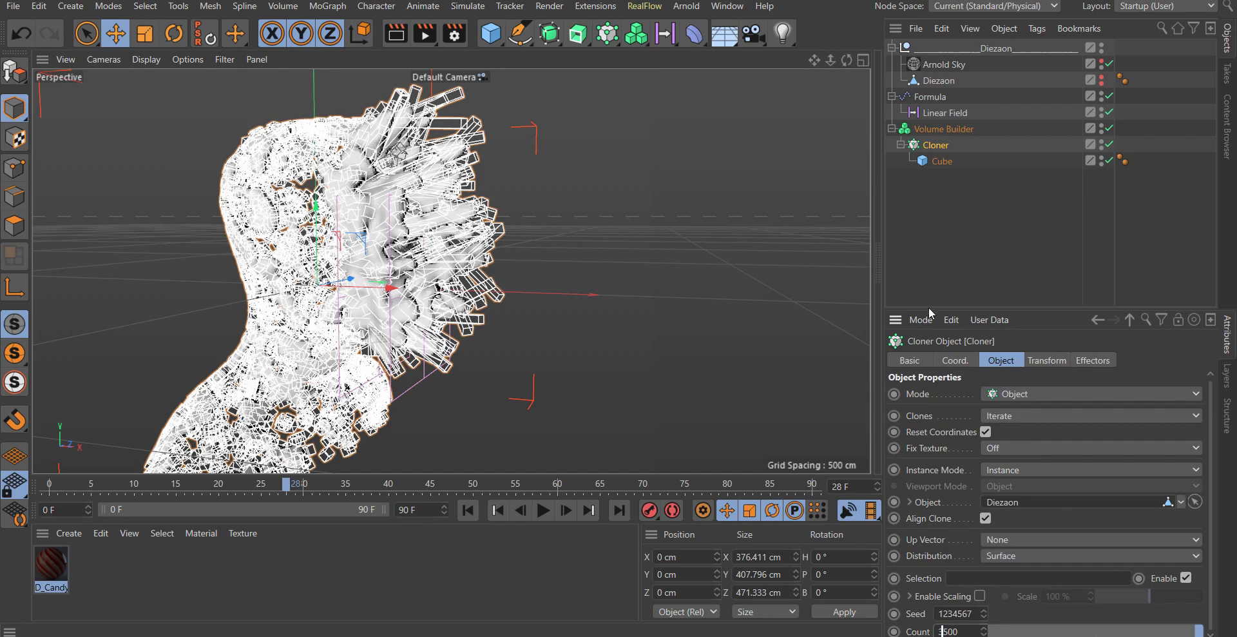
left_click(954, 217)
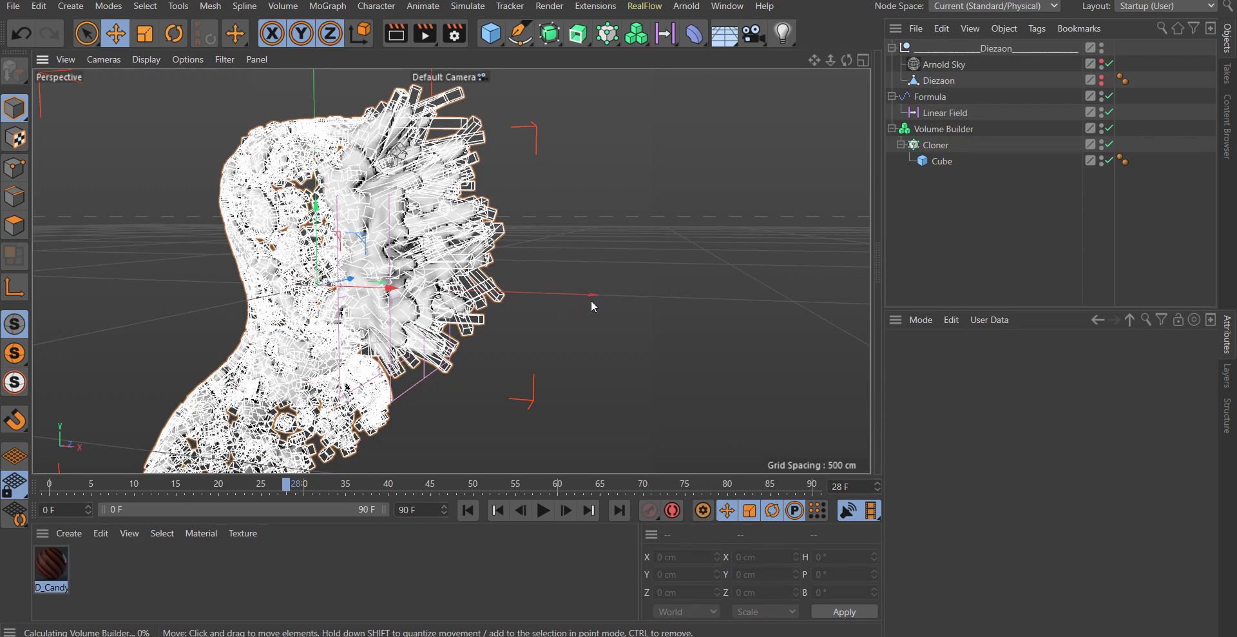
Examine the smoothed head volume from different angles and distances, checking the holes and the spikes on the face
left_click_drag(620, 293, 646, 292, "alt")
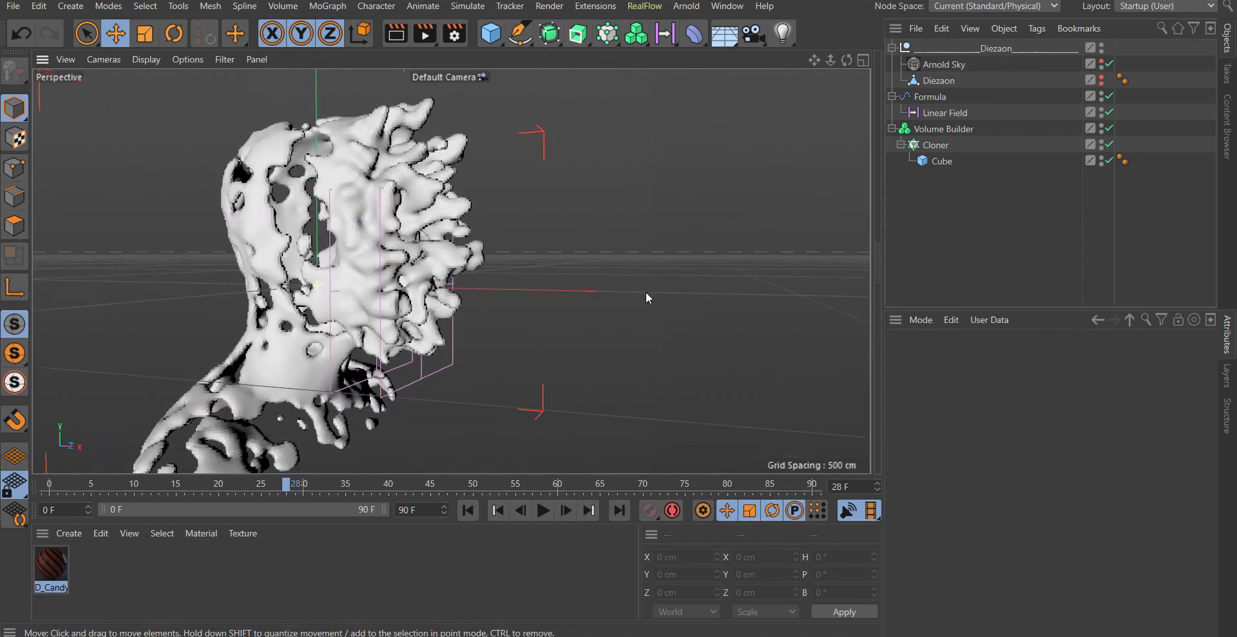
left_click_drag(602, 193, 579, 235, "alt")
middle_click_drag(579, 236, 609, 207, "alt")
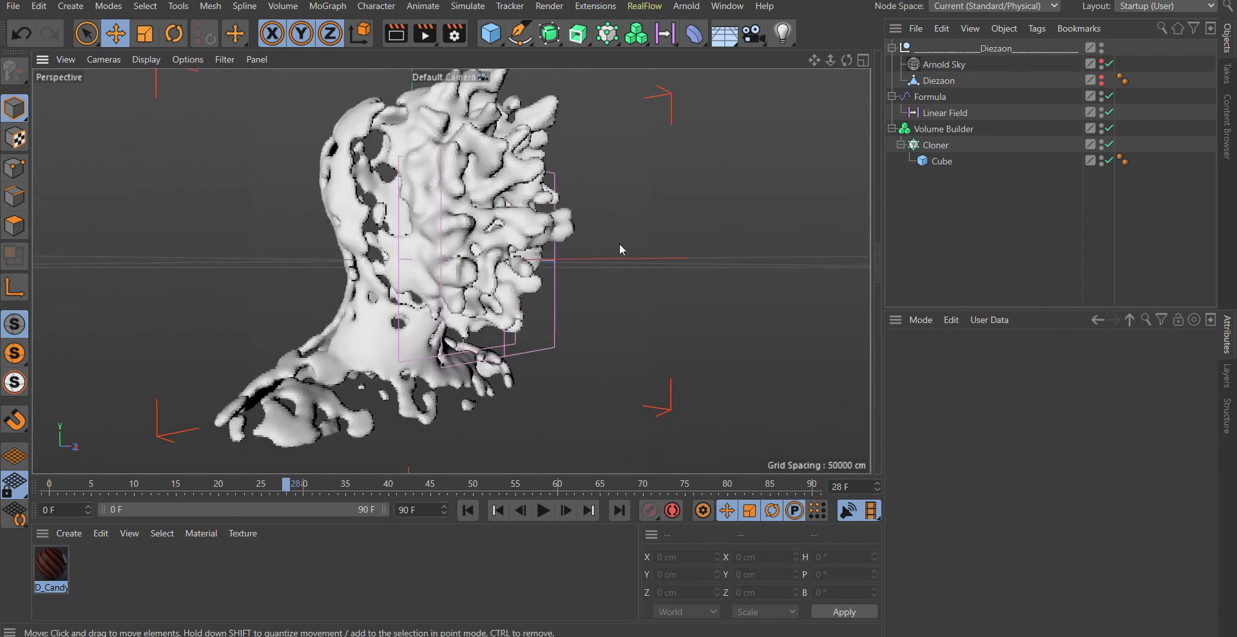
right_click_drag(620, 244, 492, 287, "alt")
middle_click_drag(492, 288, 401, 279, "alt")
right_click_drag(444, 267, 505, 261, "alt")
middle_click_drag(505, 261, 548, 257, "alt")
mouse_move(542, 254)
left_mouse_down("alt")
mouse_move(611, 281)
mouse_move(161, 236)
mouse_move(555, 253)
left_mouse_up("alt")
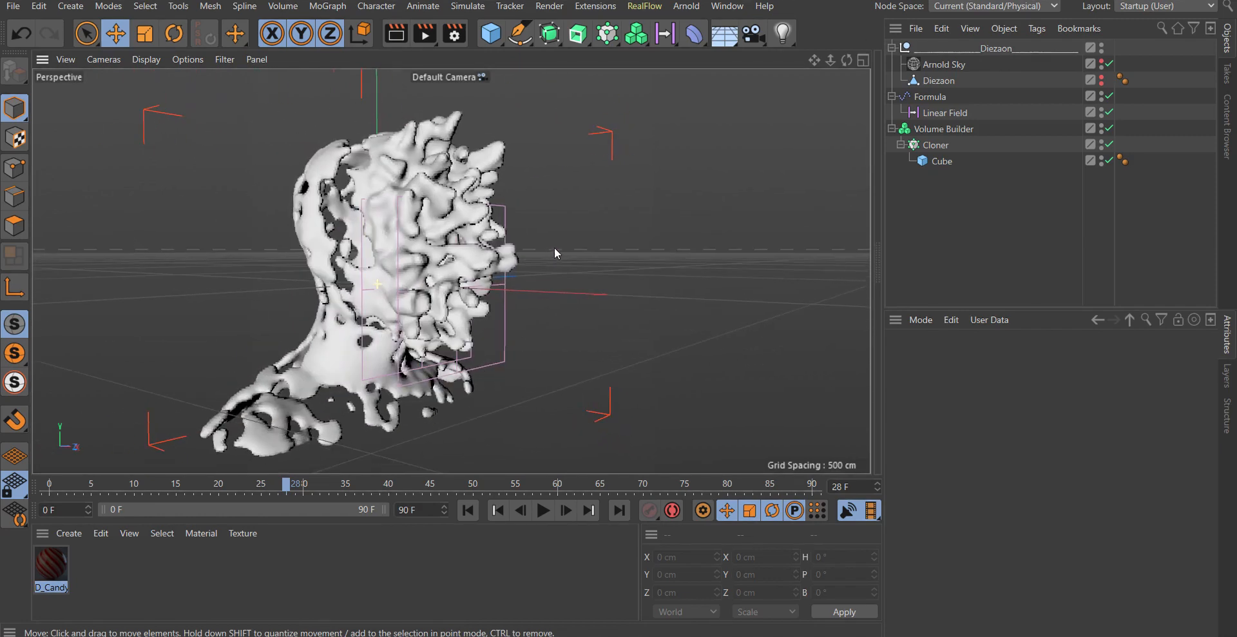
Create a Volume Mesher and make the Volume Builder its child to turn the head volume into a mesh
left_click(638, 42)
left_click(695, 87)
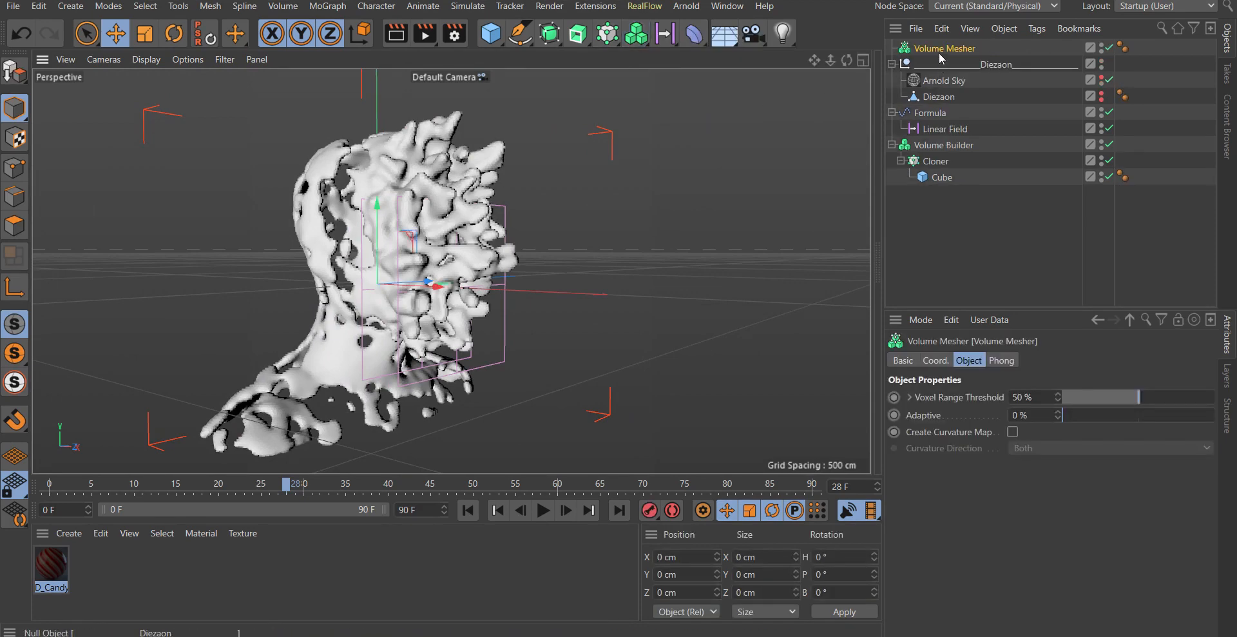
mouse_move(923, 132)
left_mouse_down()
mouse_move(915, 146)
mouse_move(920, 126)
mouse_move(936, 131)
left_mouse_up()
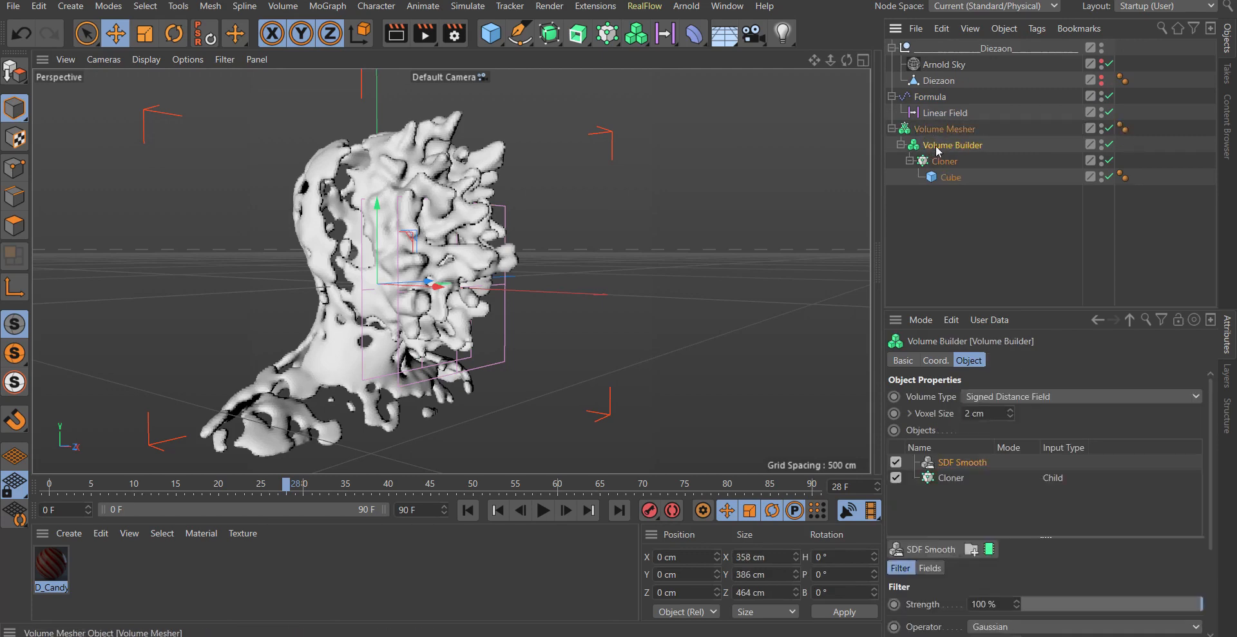
left_click(910, 242)
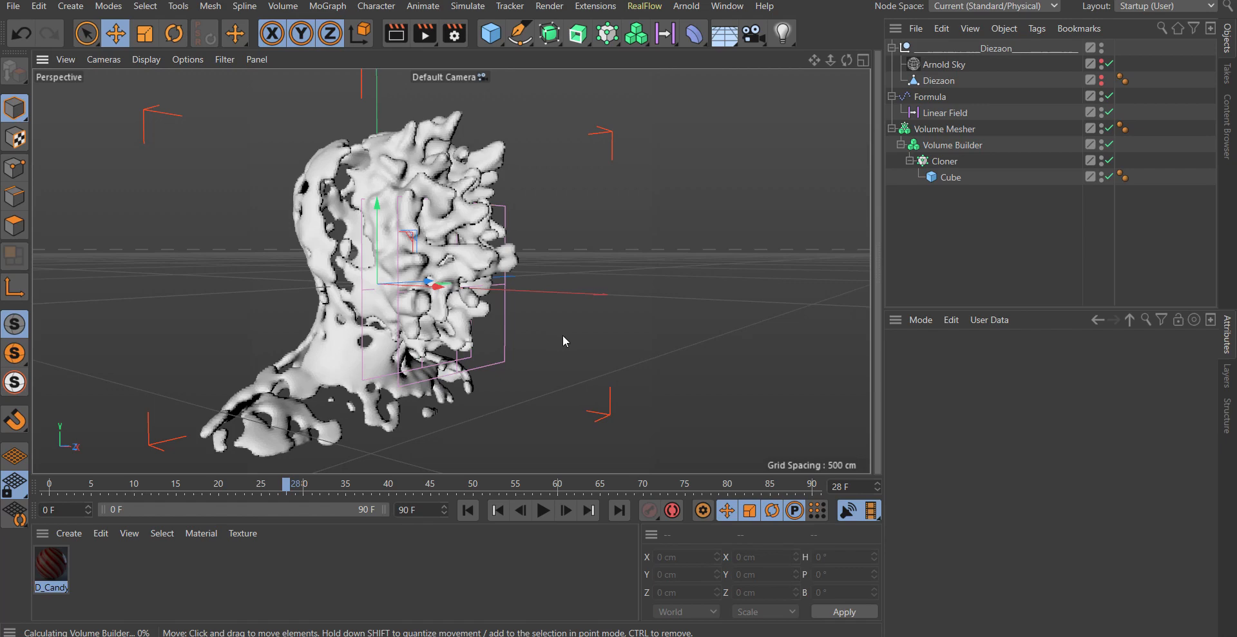
scroll(555, 335, "up", 5)
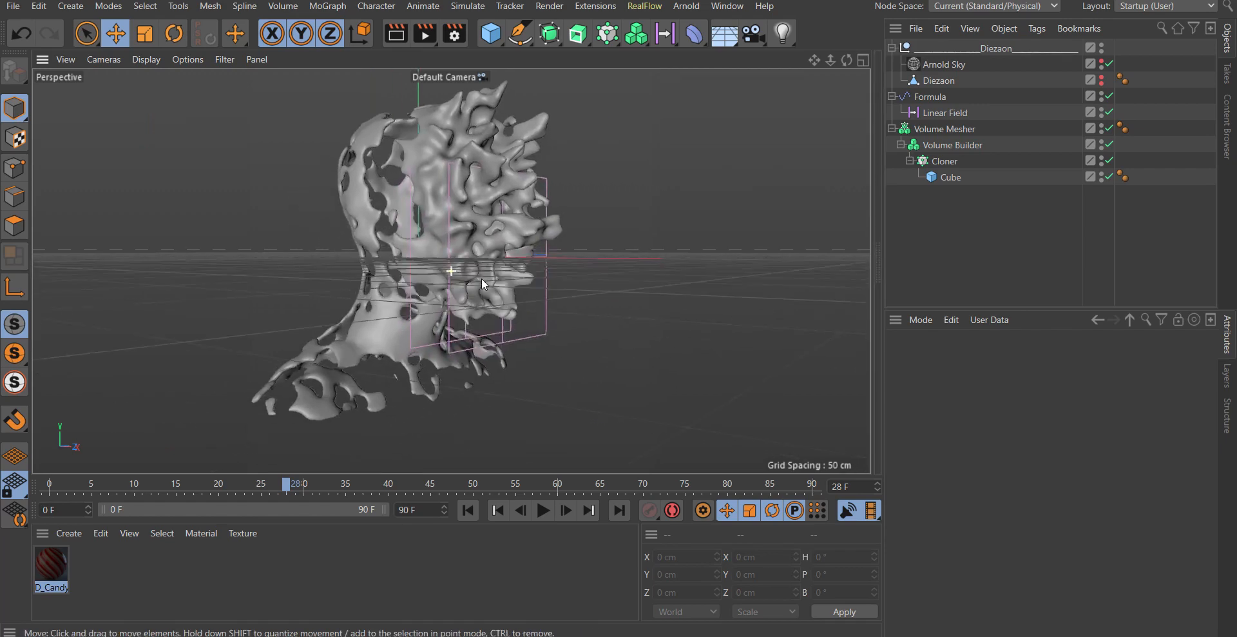
left_click_drag(505, 203, 452, 211, "alt")
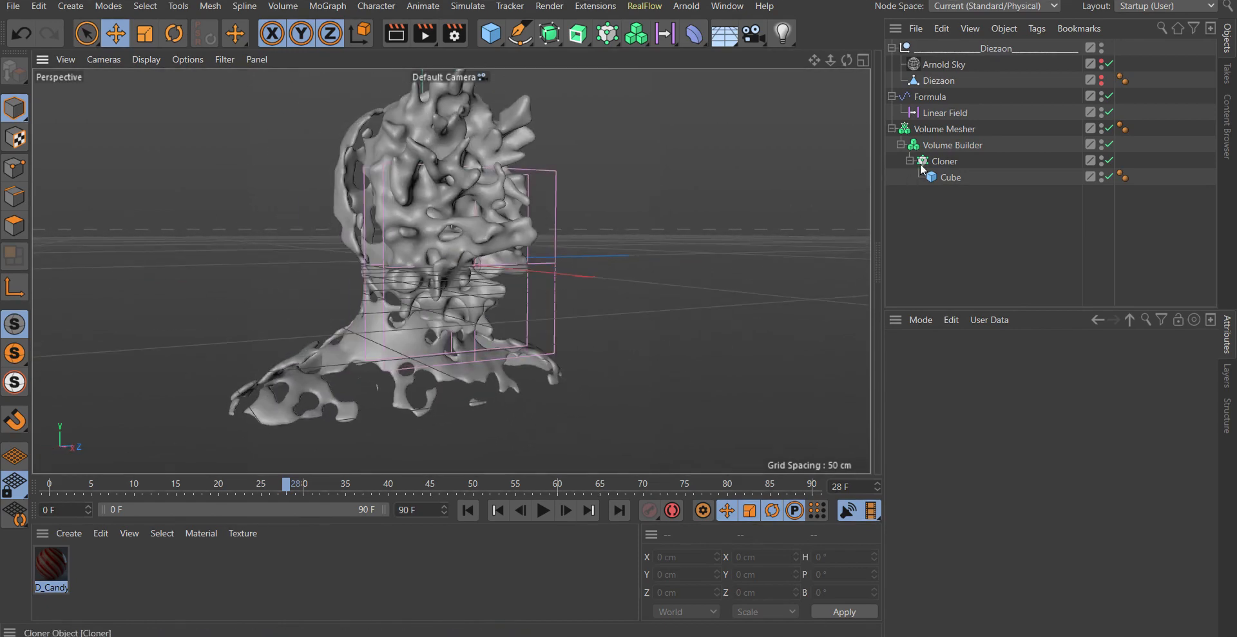
Set the Formula effector's Y position to 0 cm in its transform parameters
left_click(930, 97)
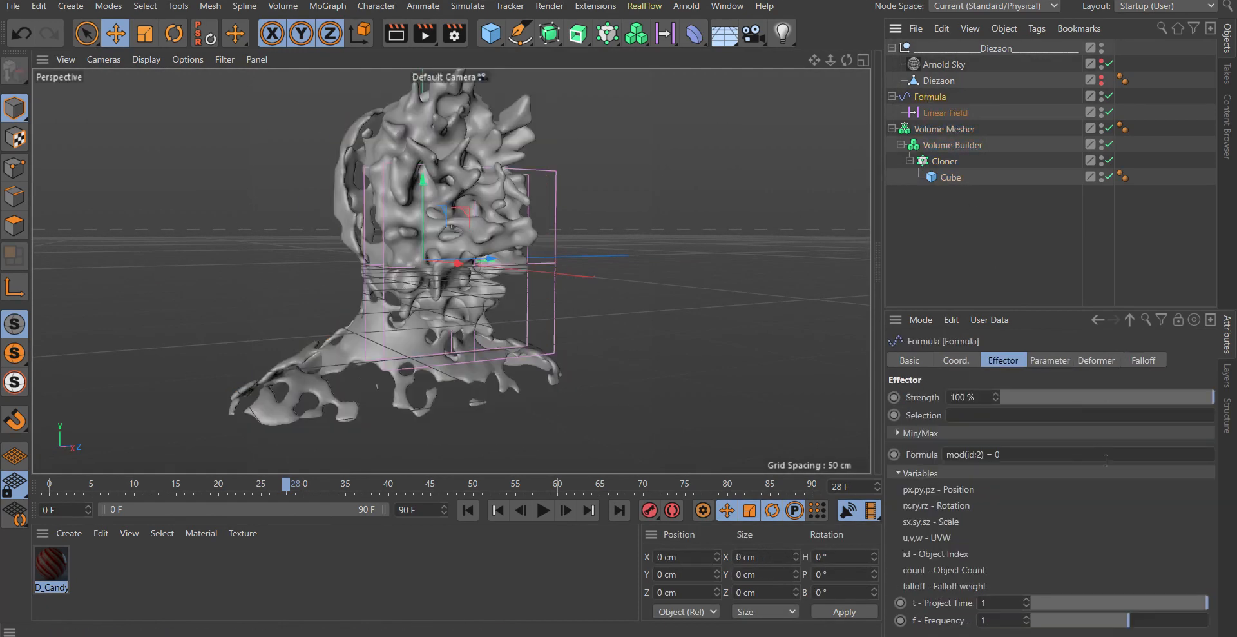
left_click(1034, 360)
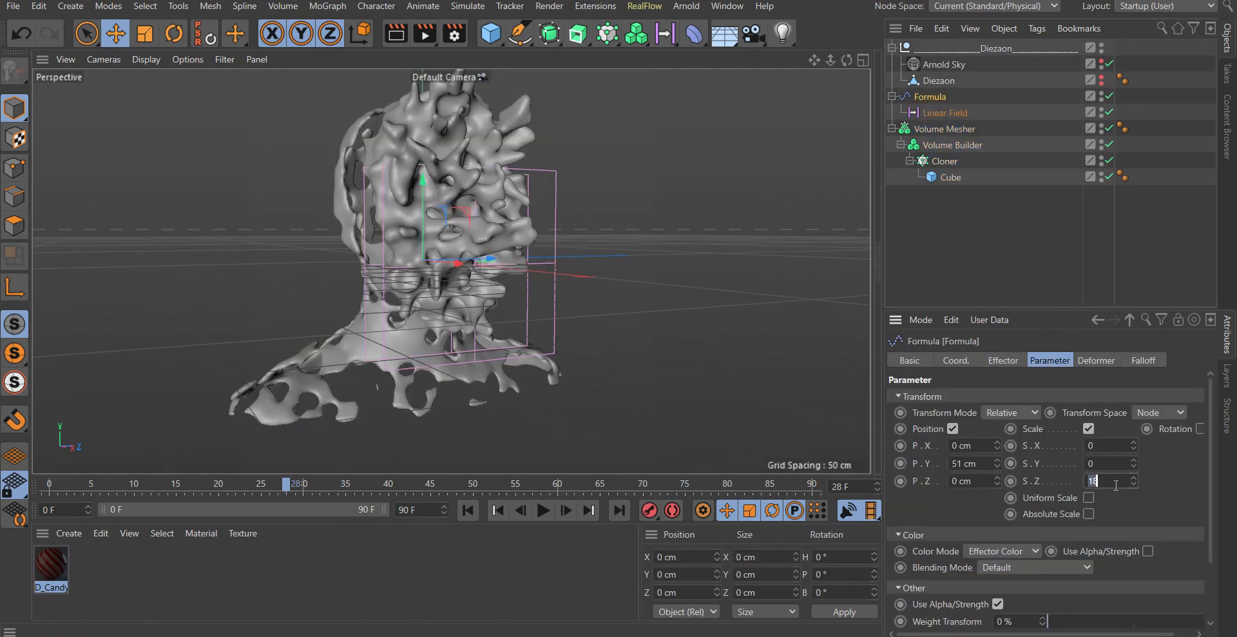
double_click(964, 465)
type("0")
key("Tab")
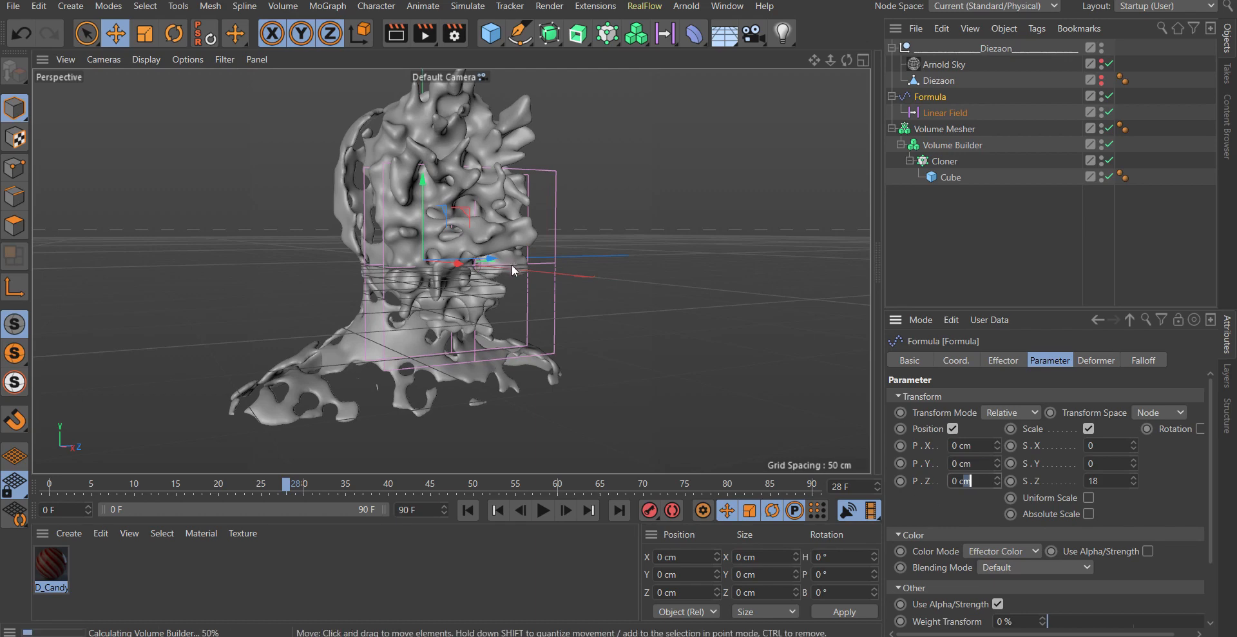
left_click_drag(482, 288, 651, 310, "alt")
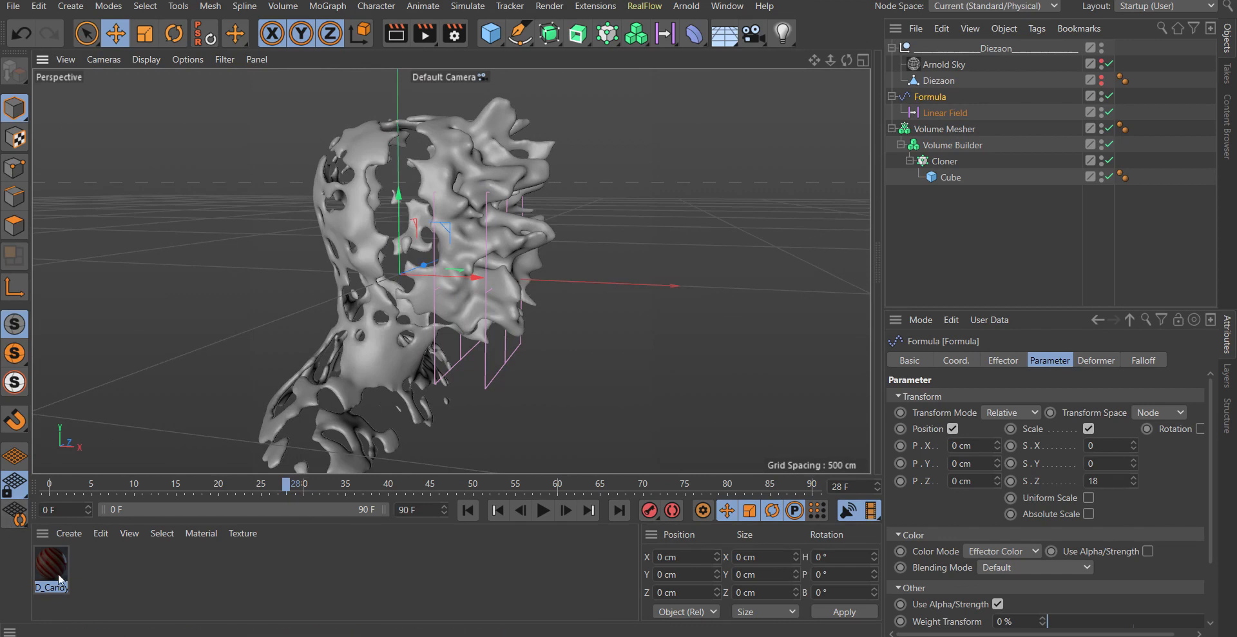
Apply the D_Candy material to the Volume Mesher
left_click_drag(62, 575, 257, 576)
left_click_drag(976, 187, 946, 133)
left_click(1023, 218)
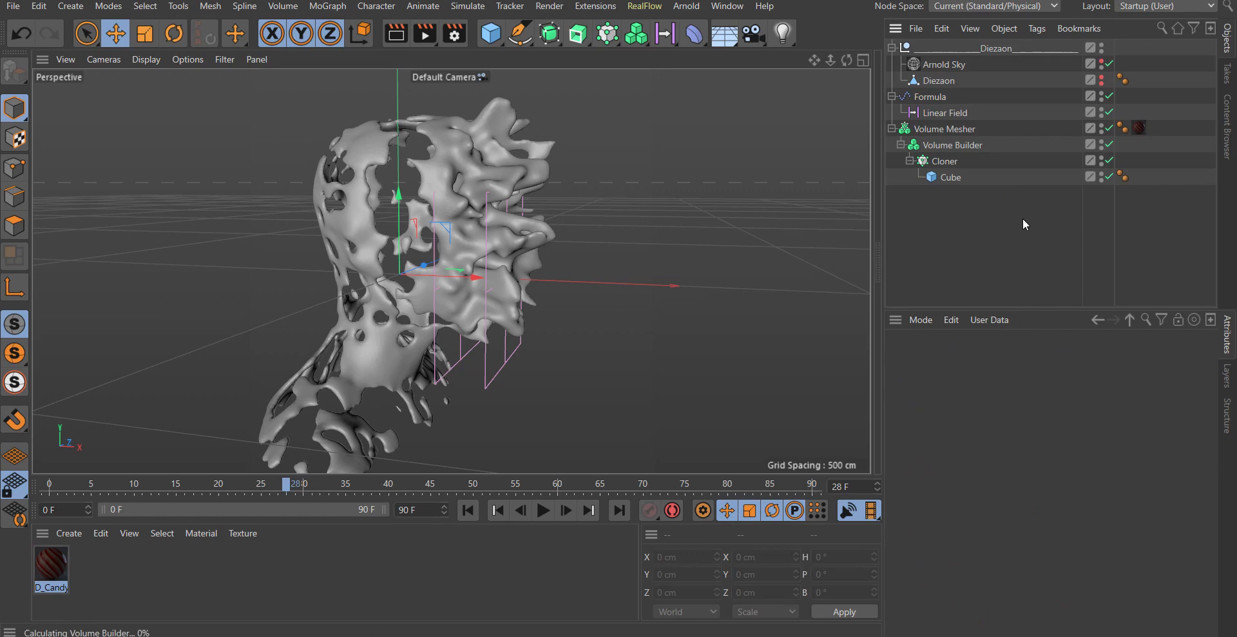
Set the Volume Mesher's Adaptive value to 10 %
left_click(930, 130)
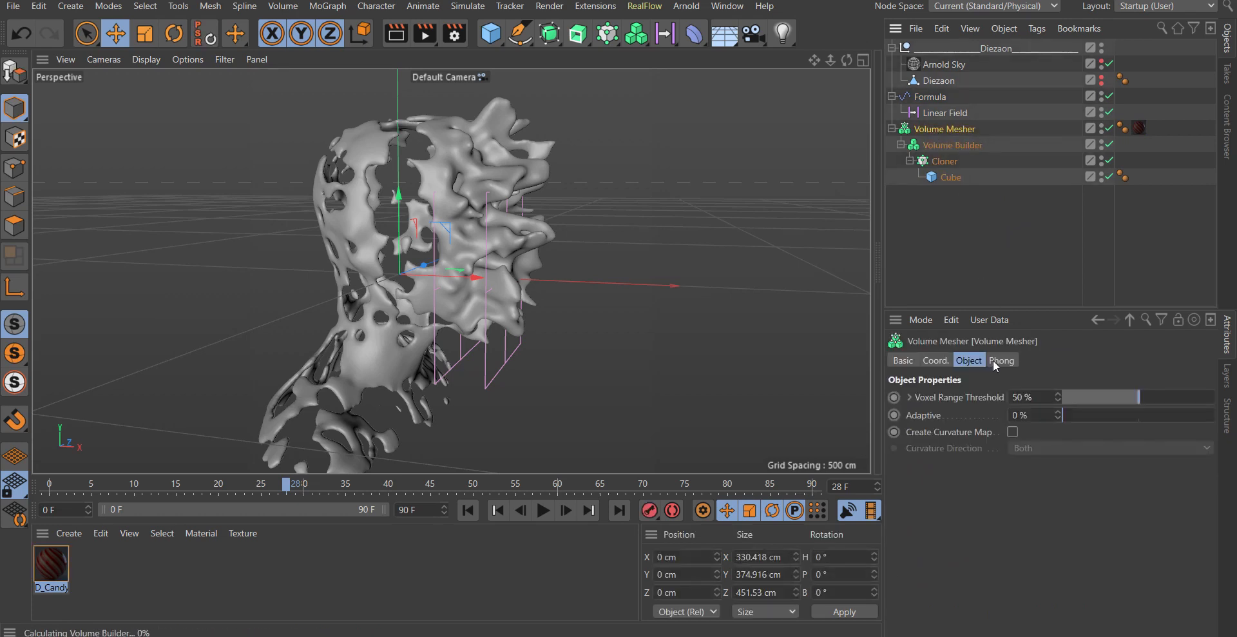
left_click(1034, 415)
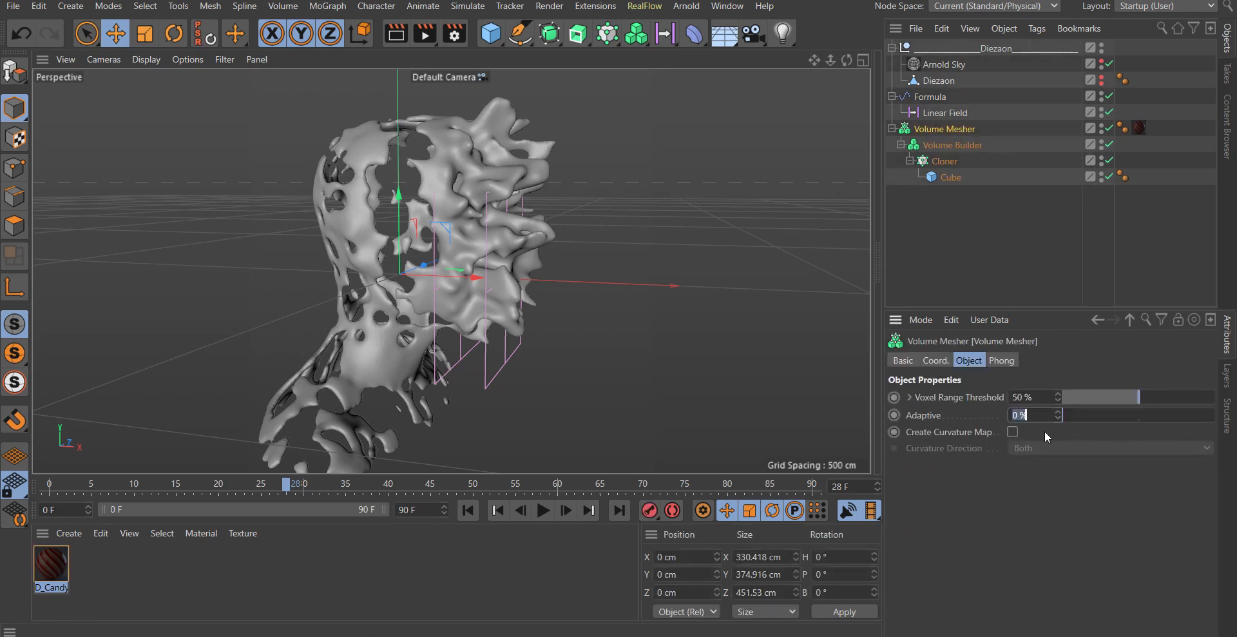
type("10")
key("Return")
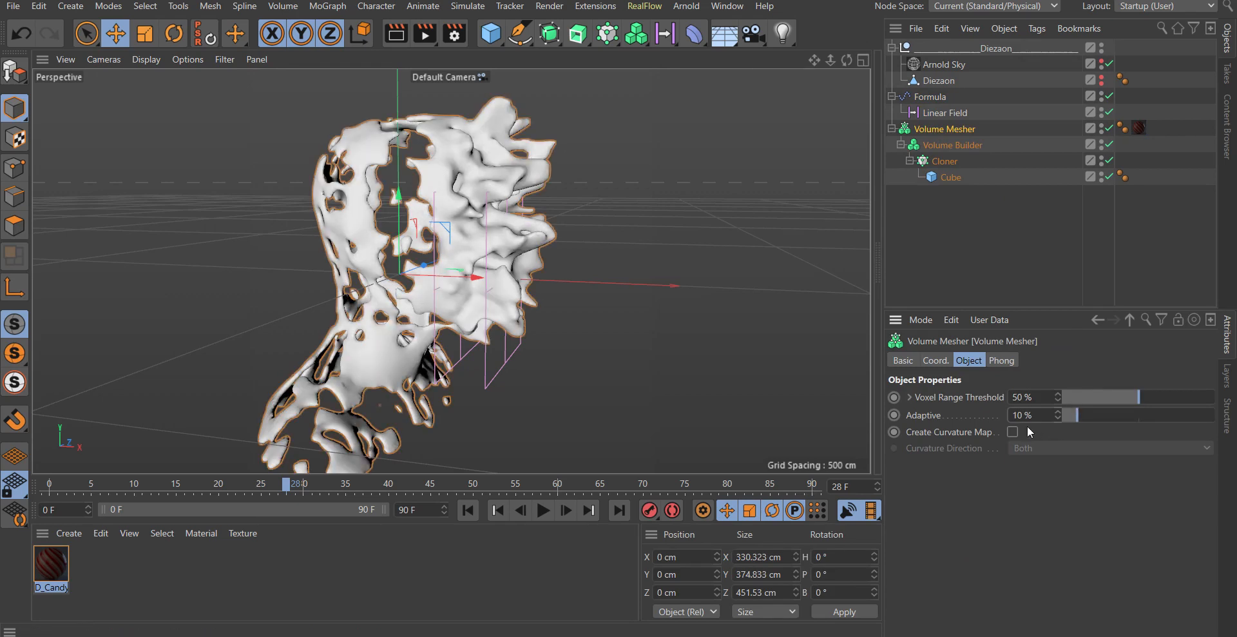
Preview the candy-textured head in the Arnold IPR window from several angles
left_click_drag(666, 298, 524, 304, "alt")
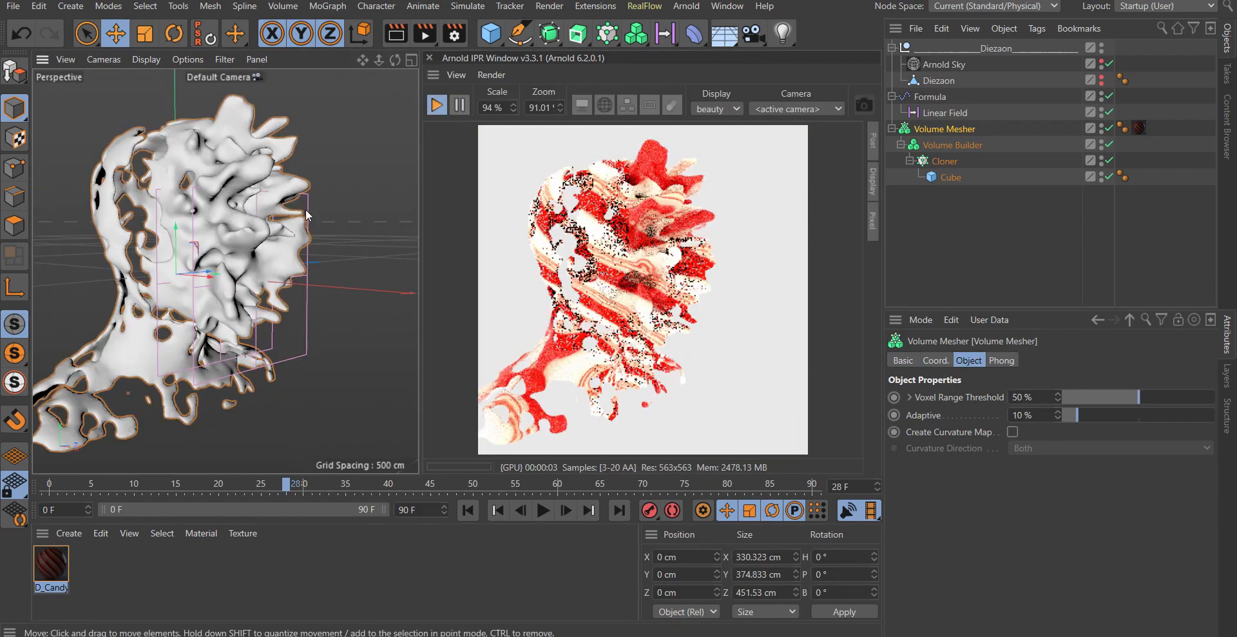
left_click_drag(307, 214, 199, 219, "alt")
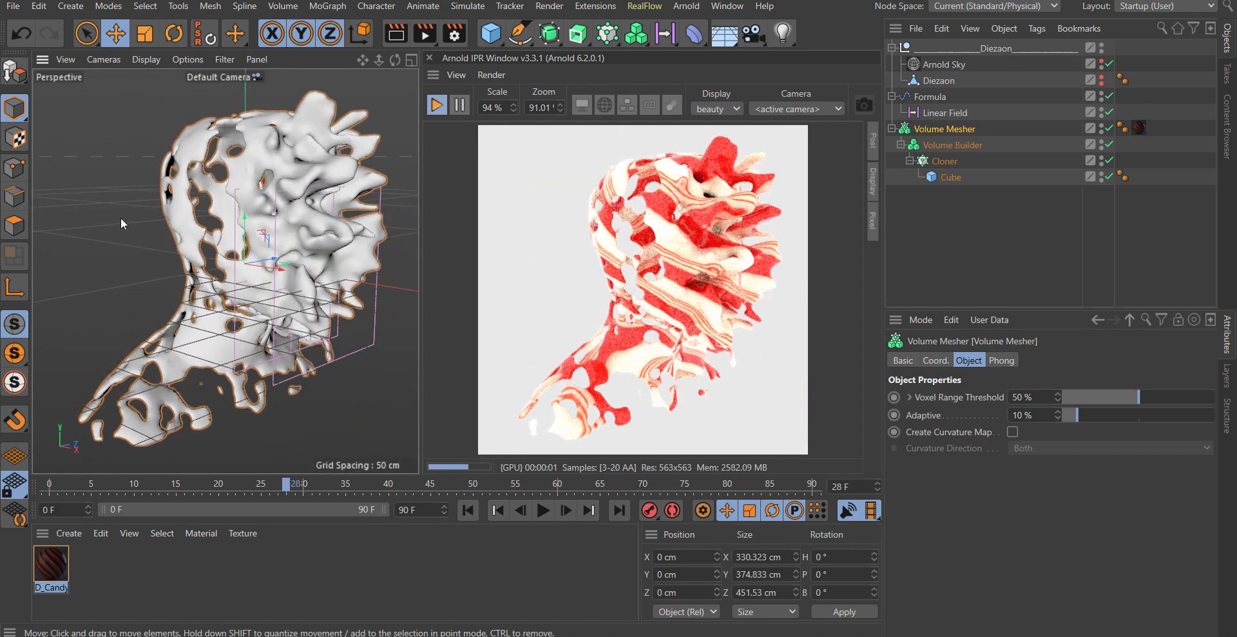
left_click_drag(121, 219, 217, 189, "alt")
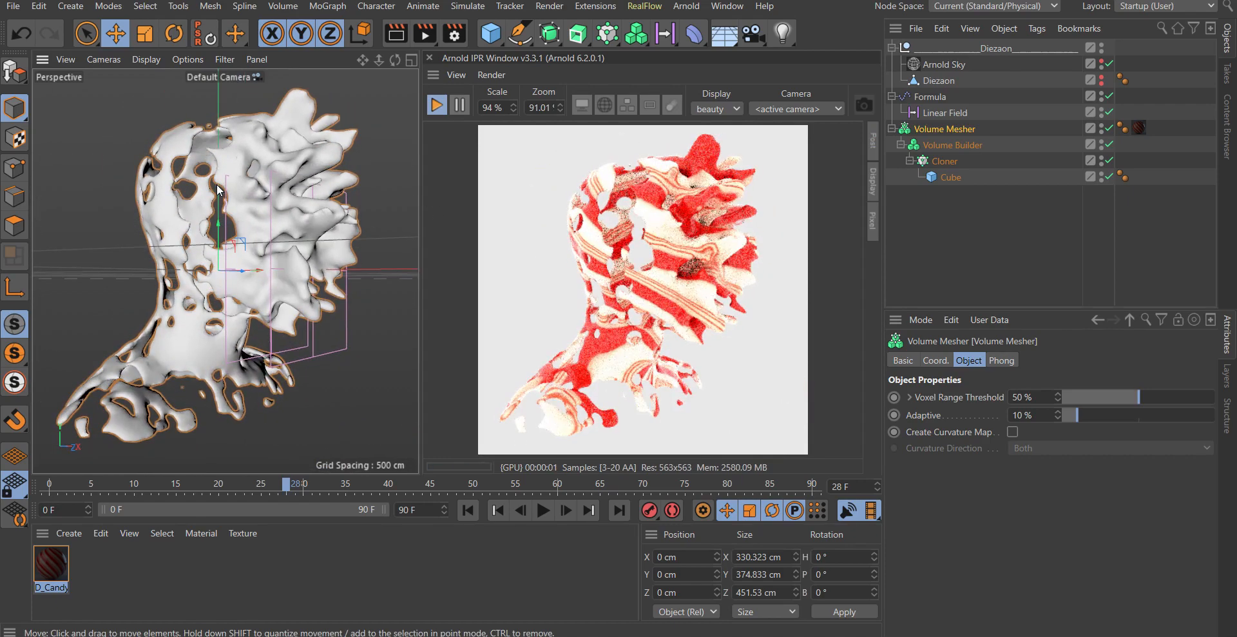